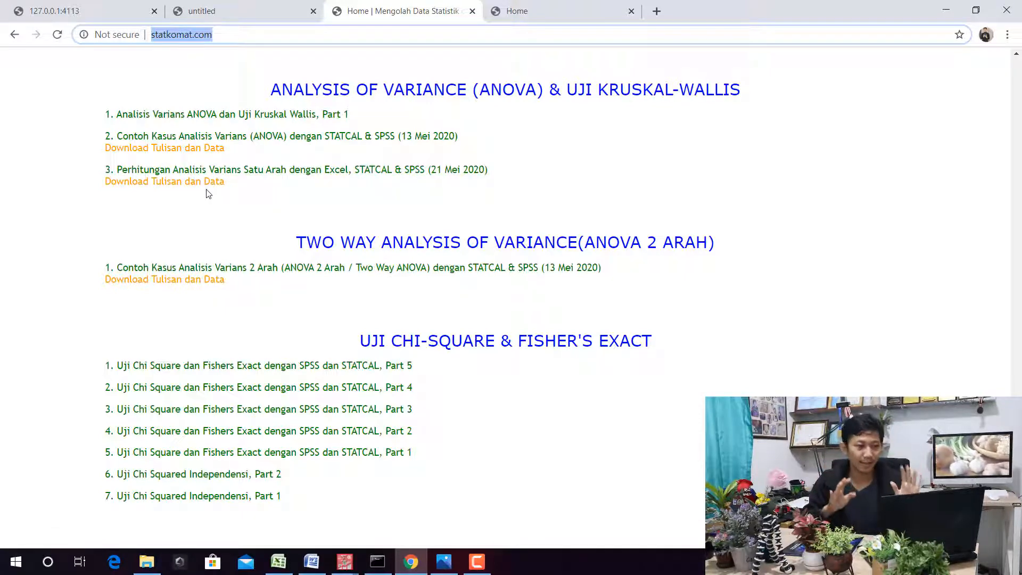
- Show the statcal.org home page and highlight its address, finishing with the browser minimized
click(521, 10)
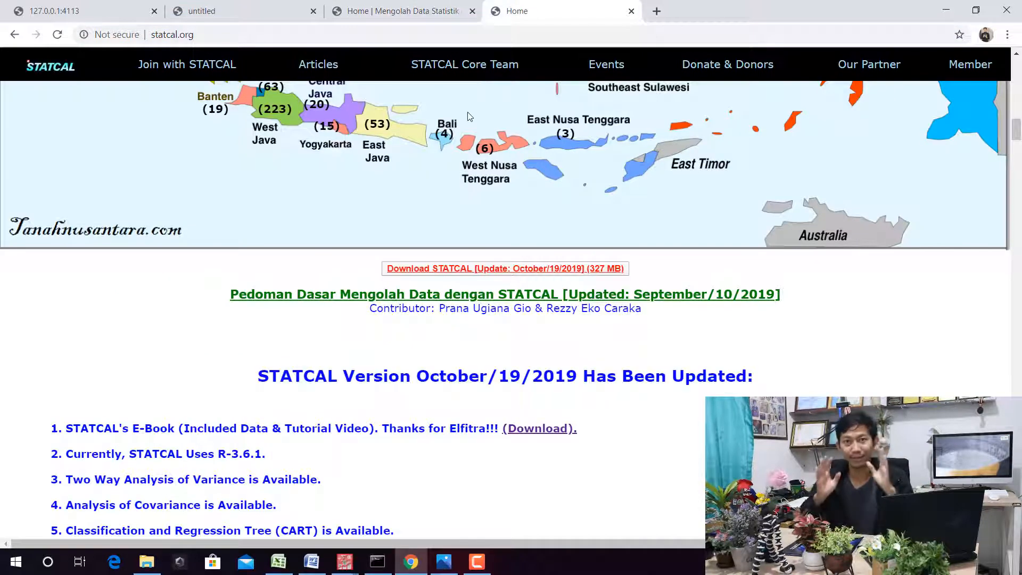
click(403, 33)
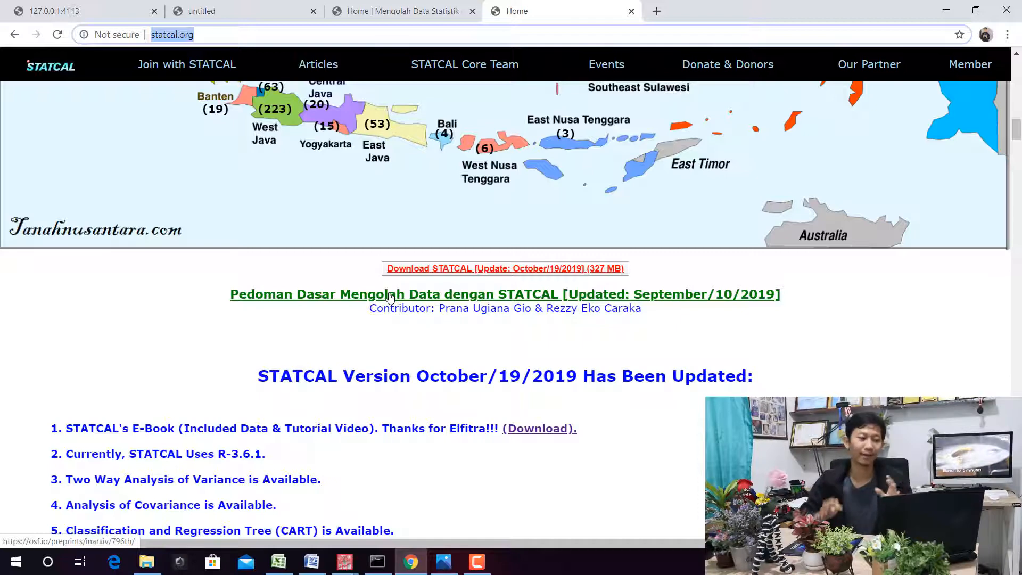
click(942, 8)
click(942, 8)
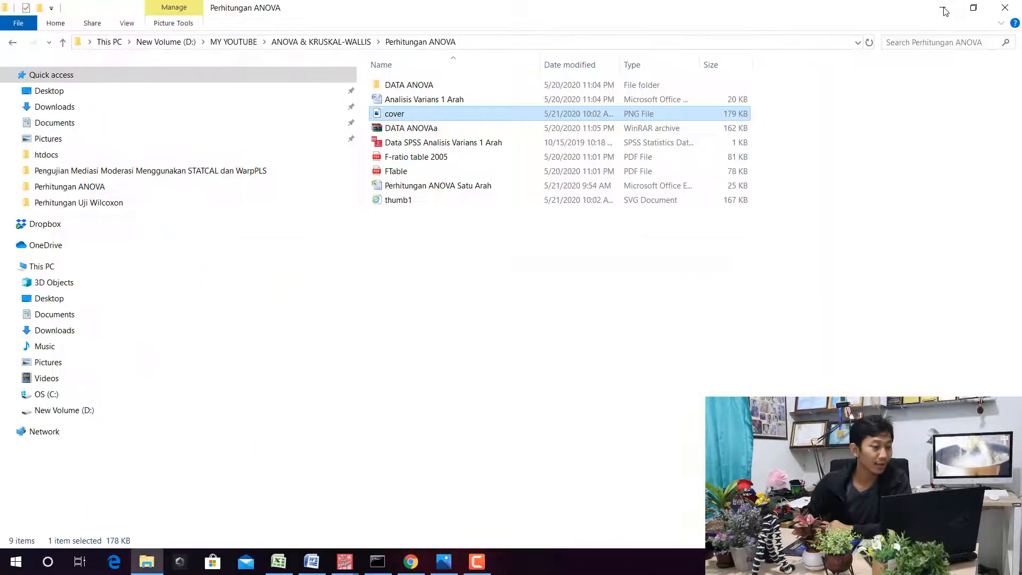
- Switch to the Word document Analisis Varians 1 Arah and review the Contoh Kasus-I text, Tabel 1 and the hobby label table
click(310, 561)
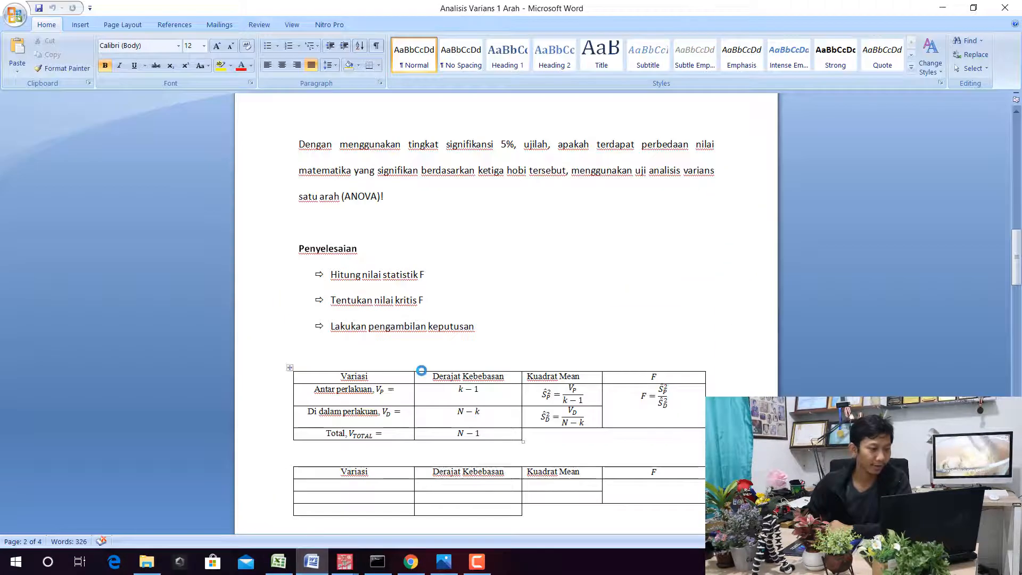
scroll(426, 372, up, 10)
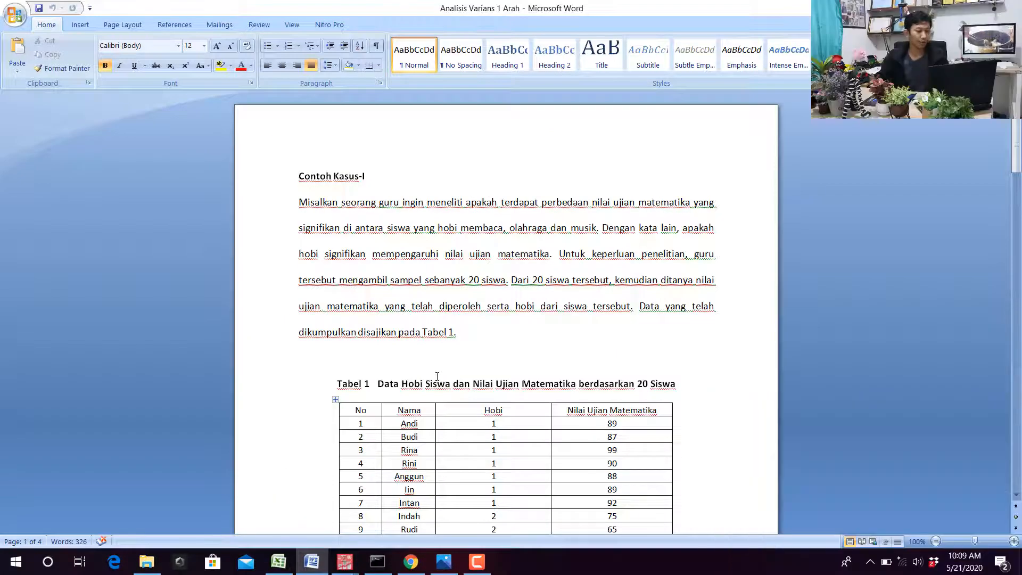
scroll(437, 376, up, 4)
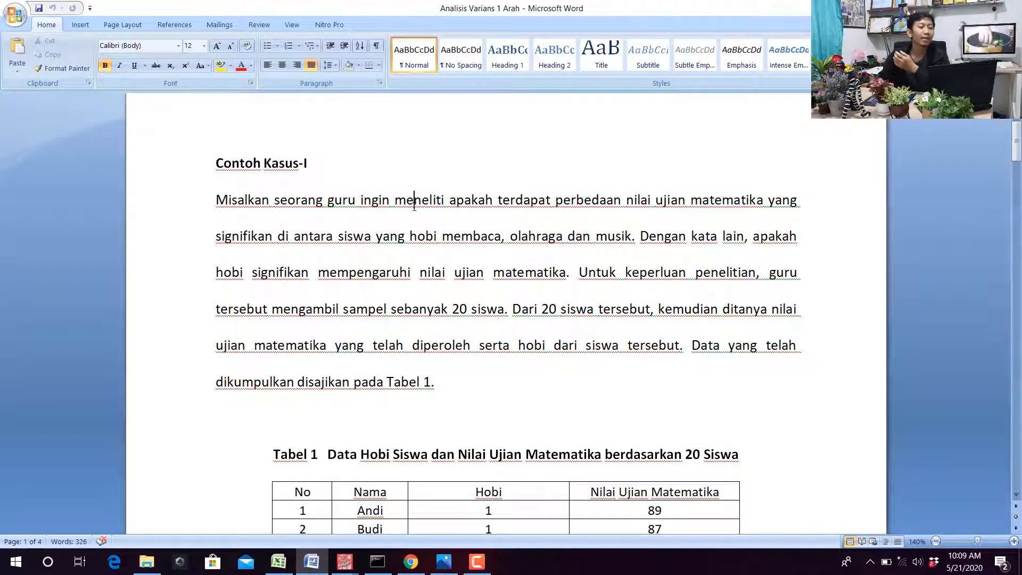
drag(413, 202, 803, 205)
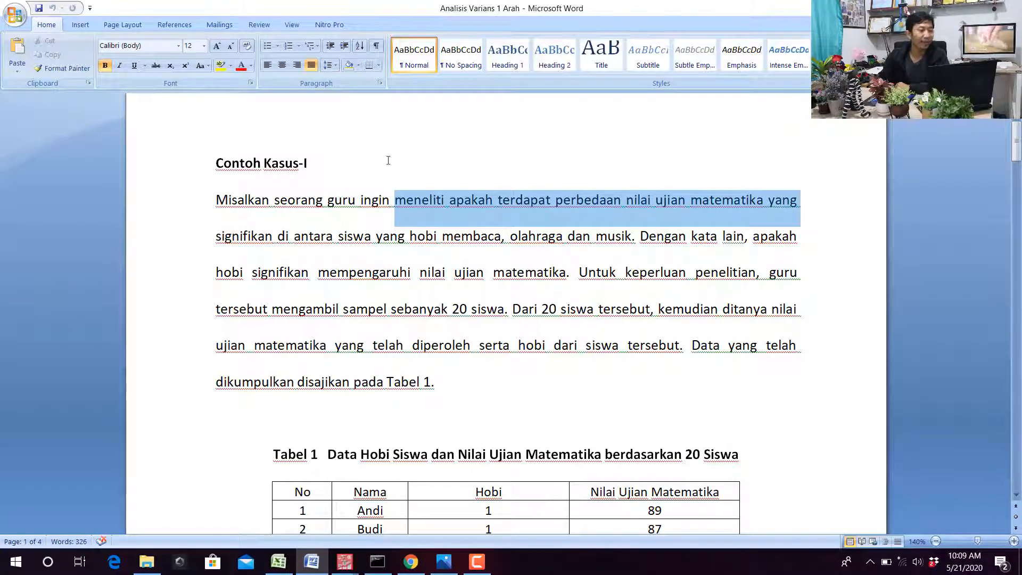
drag(234, 242, 494, 248)
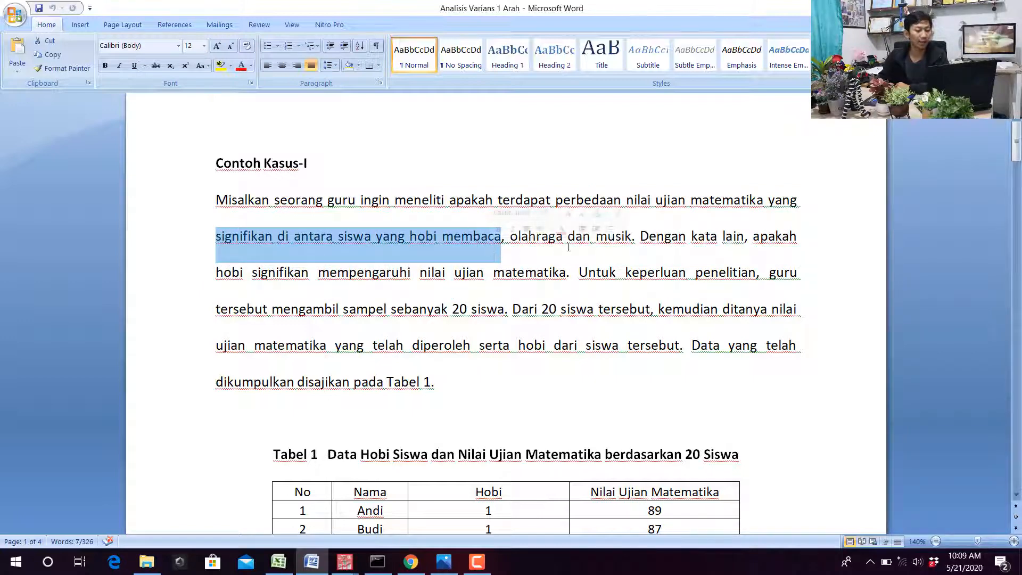
scroll(610, 247, down, 10)
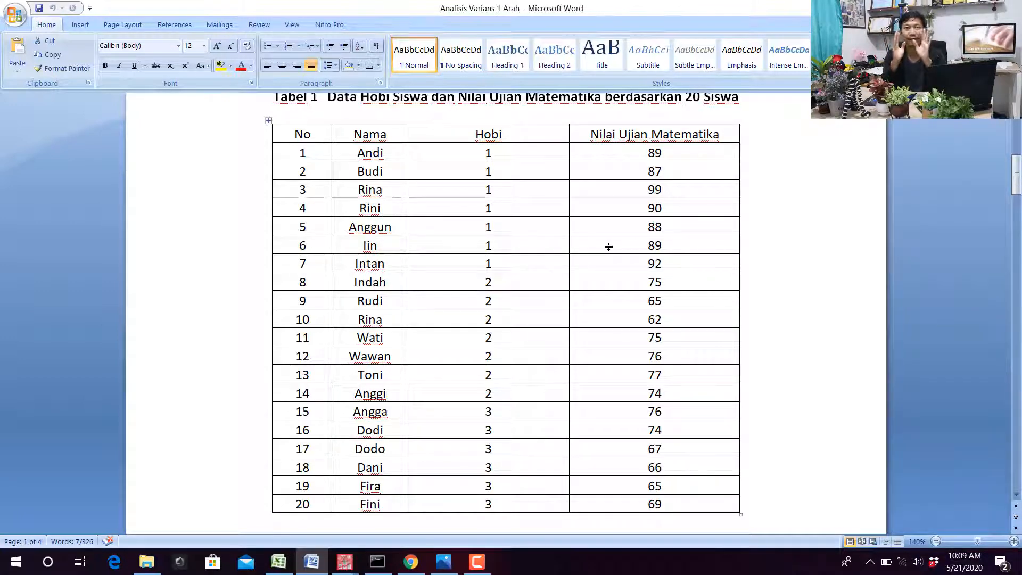
scroll(608, 246, down, 8)
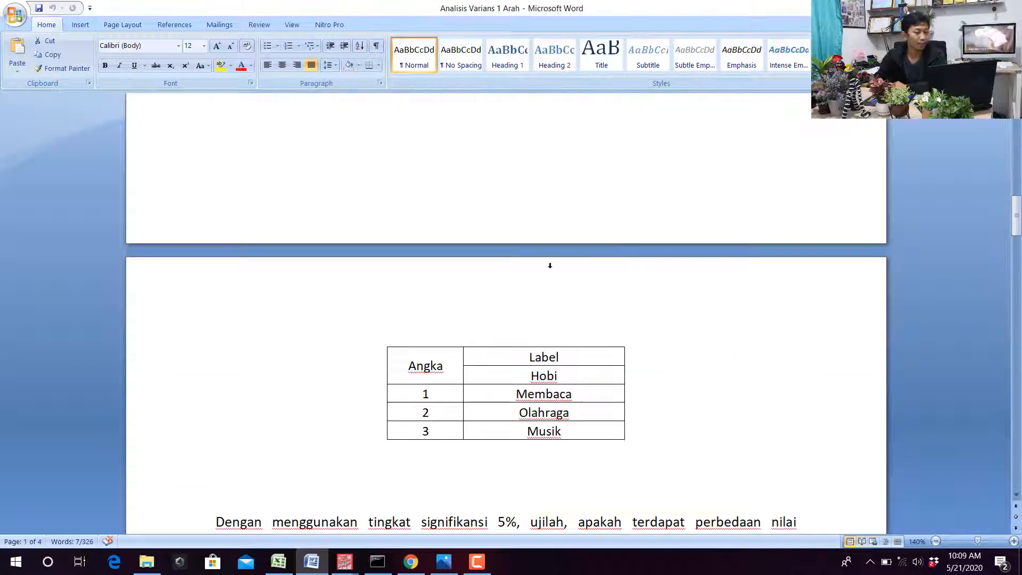
scroll(459, 390, up, 10)
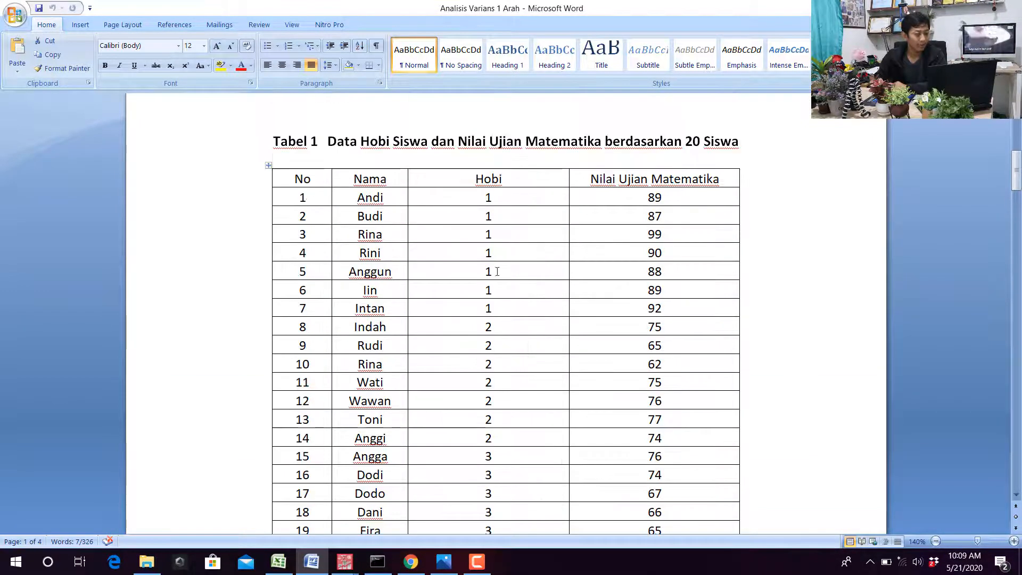
- Shade the Tabel 1 rows numbered 1 to 7, the hobby 1 group, in orange
drag(326, 193, 632, 314)
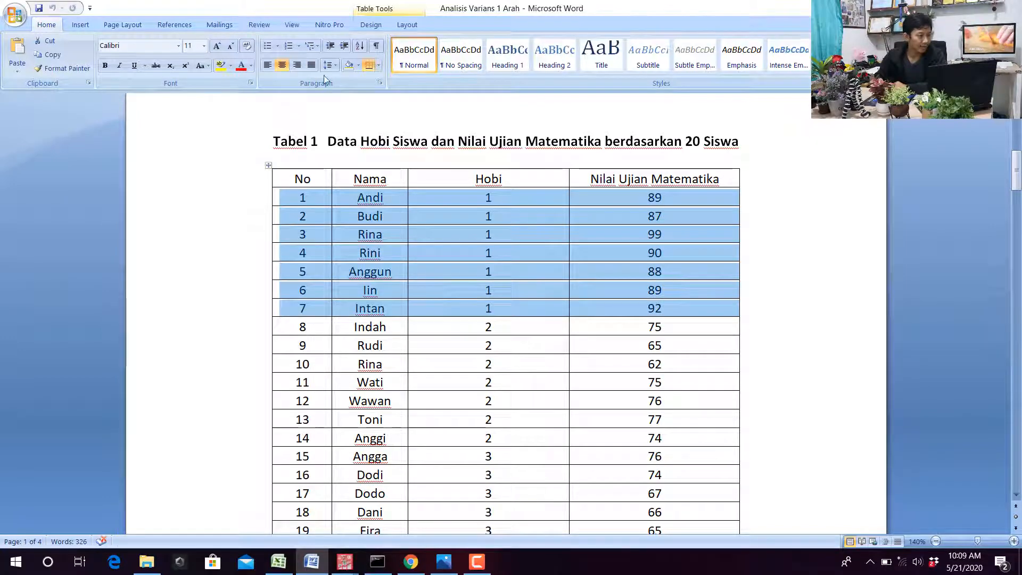
click(359, 65)
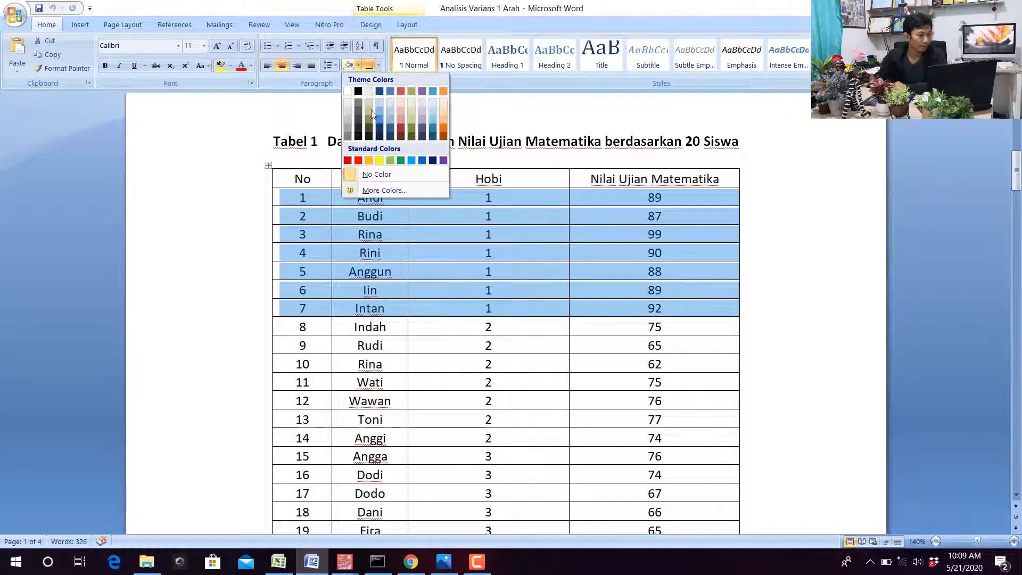
click(367, 160)
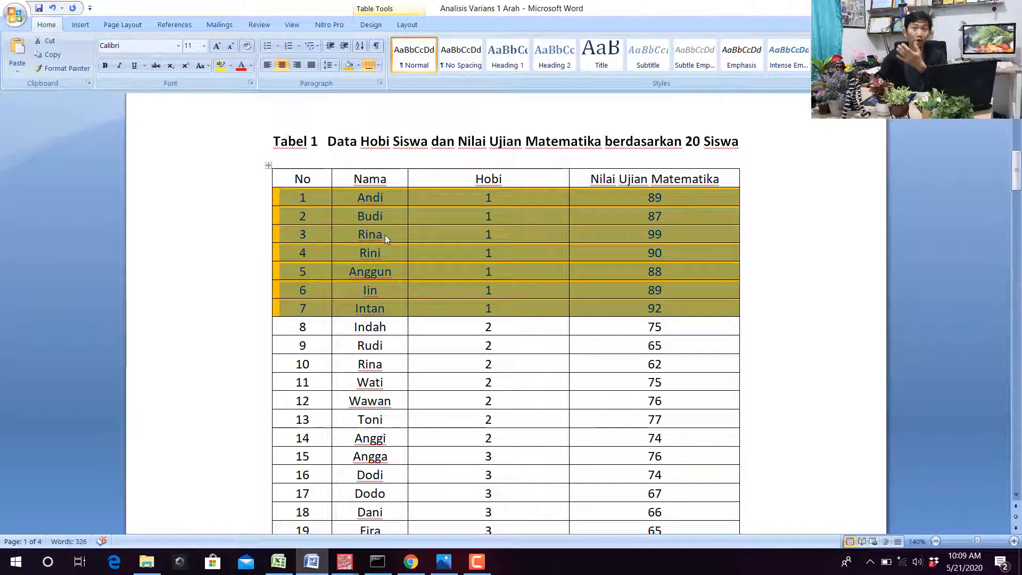
scroll(405, 229, down, 10)
scroll(428, 225, up, 8)
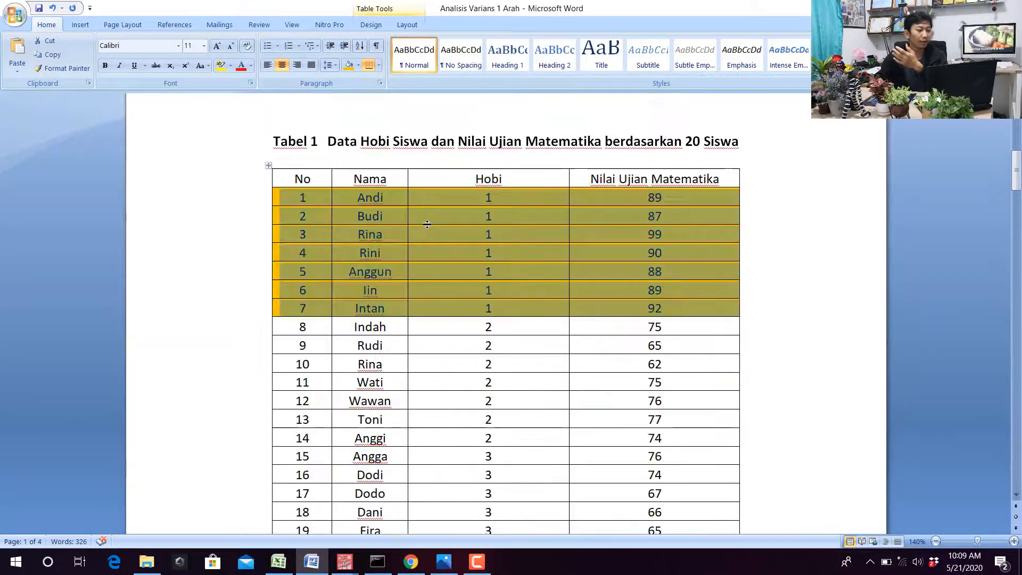
- Shade the Tabel 1 rows numbered 8 to 14, the hobby 2 group, in light olive green
scroll(426, 224, down, 1)
drag(323, 274, 616, 387)
scroll(383, 240, down, 10)
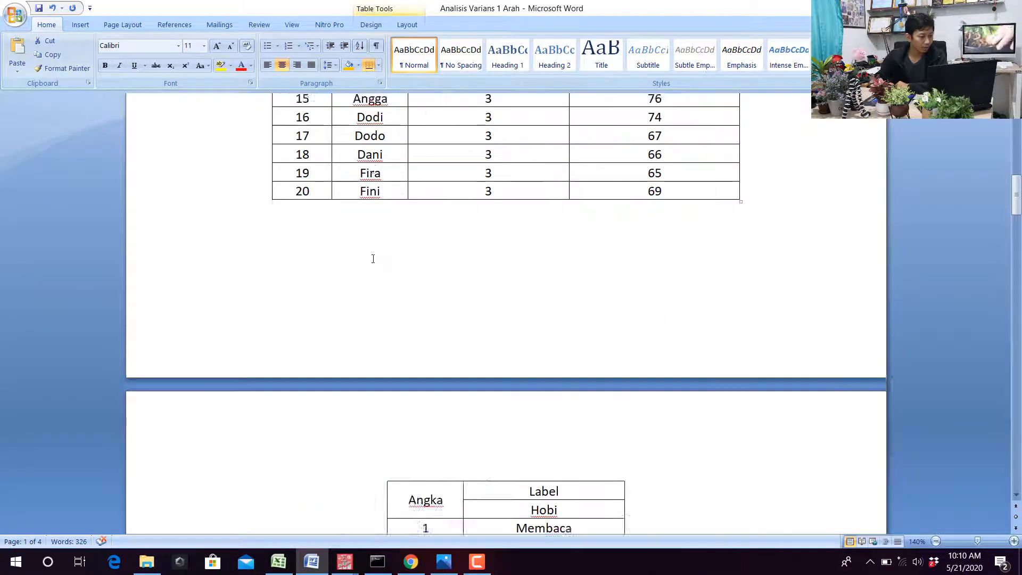
scroll(388, 269, up, 5)
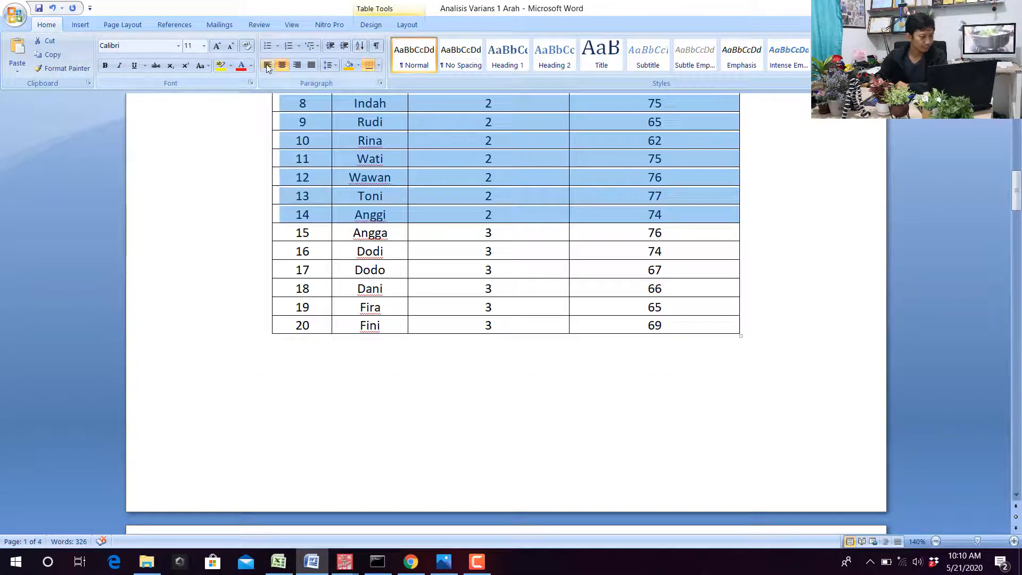
click(359, 65)
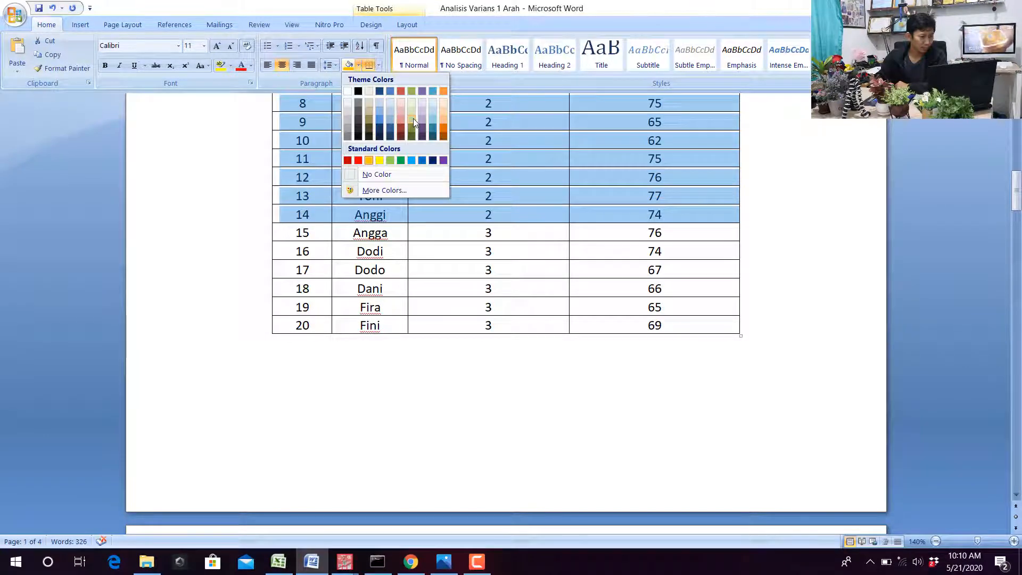
click(413, 118)
- Shade the Tabel 1 rows numbered 15 to 20, the hobby 3 group, in light aqua blue
scroll(369, 224, down, 4)
scroll(368, 224, up, 3)
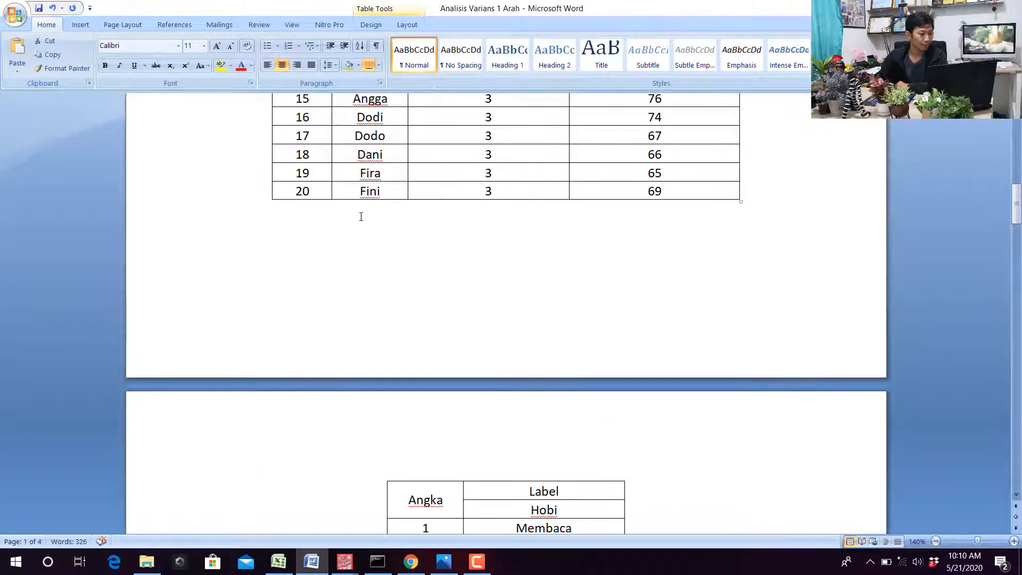
drag(331, 141, 634, 233)
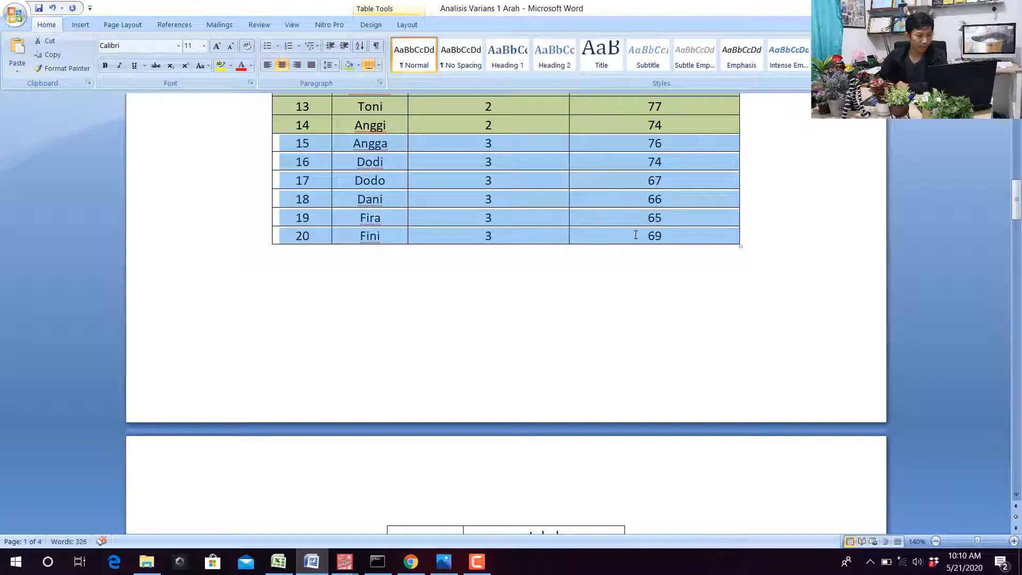
scroll(520, 186, down, 7)
scroll(479, 175, up, 6)
scroll(465, 180, up, 3)
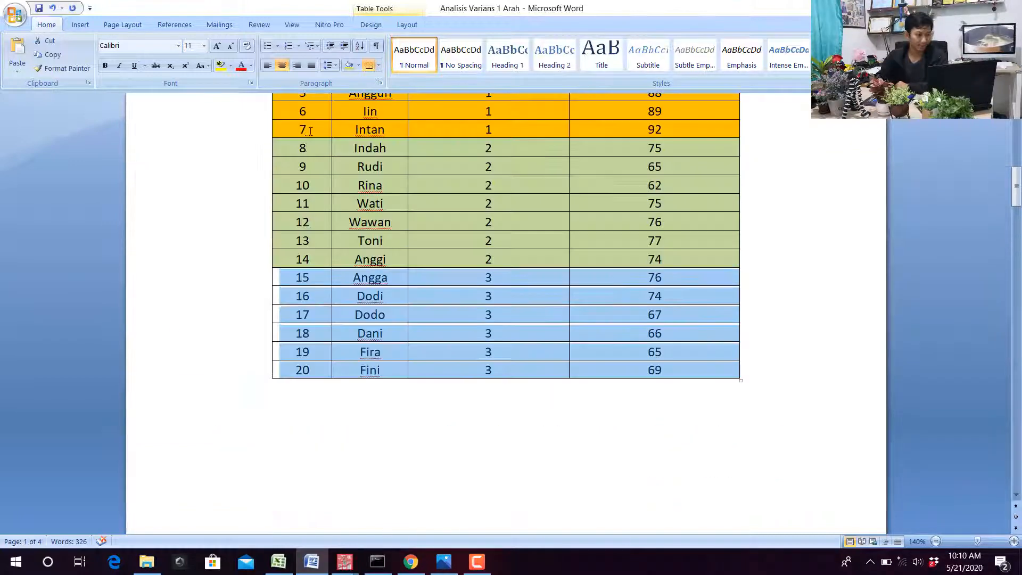
click(357, 65)
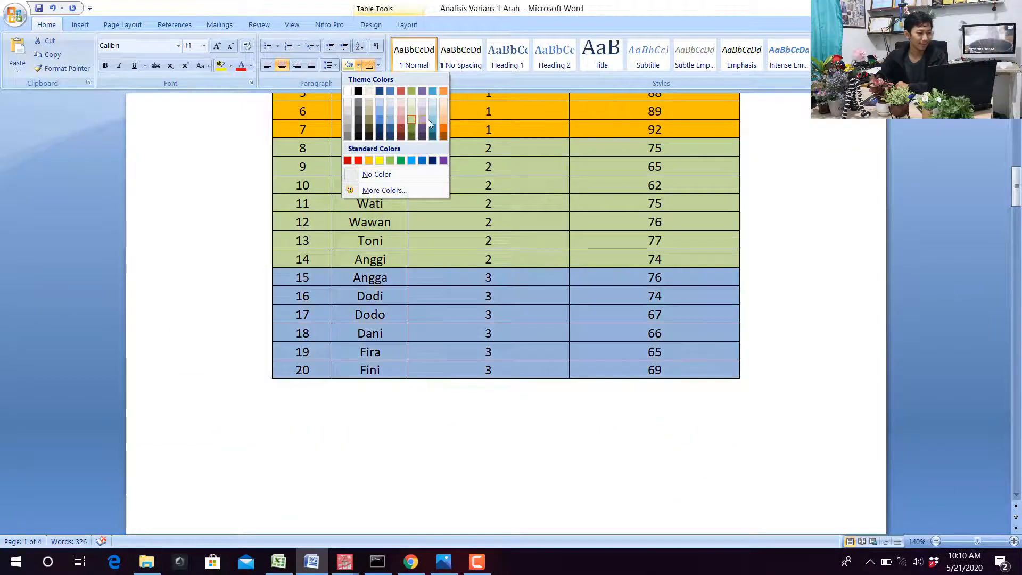
click(433, 116)
scroll(425, 147, up, 3)
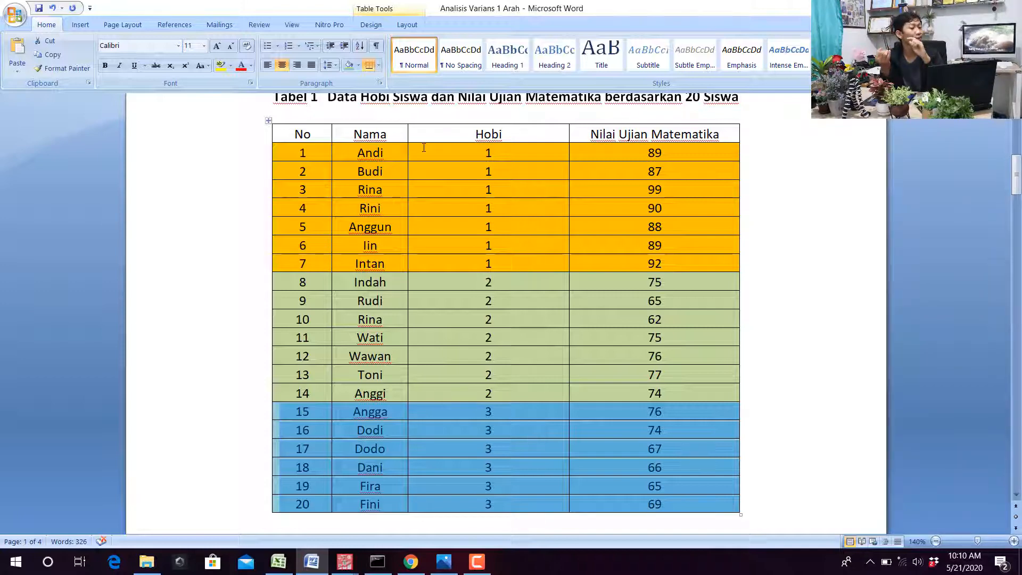
- Examine the Nilai Ujian Matematika scores of each hobby group in Tabel 1 alongside the hobby label table
scroll(437, 181, down, 8)
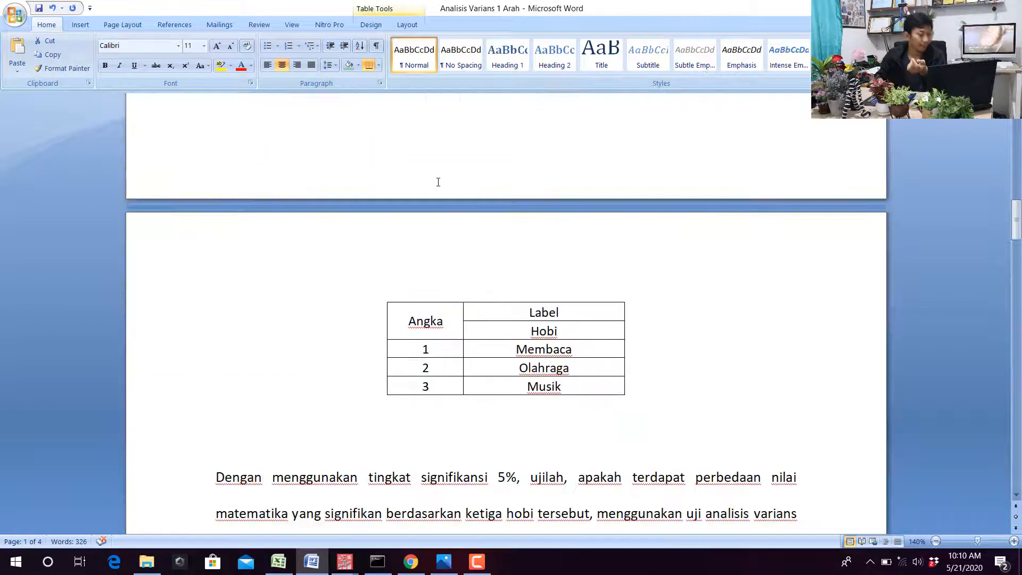
scroll(439, 182, up, 7)
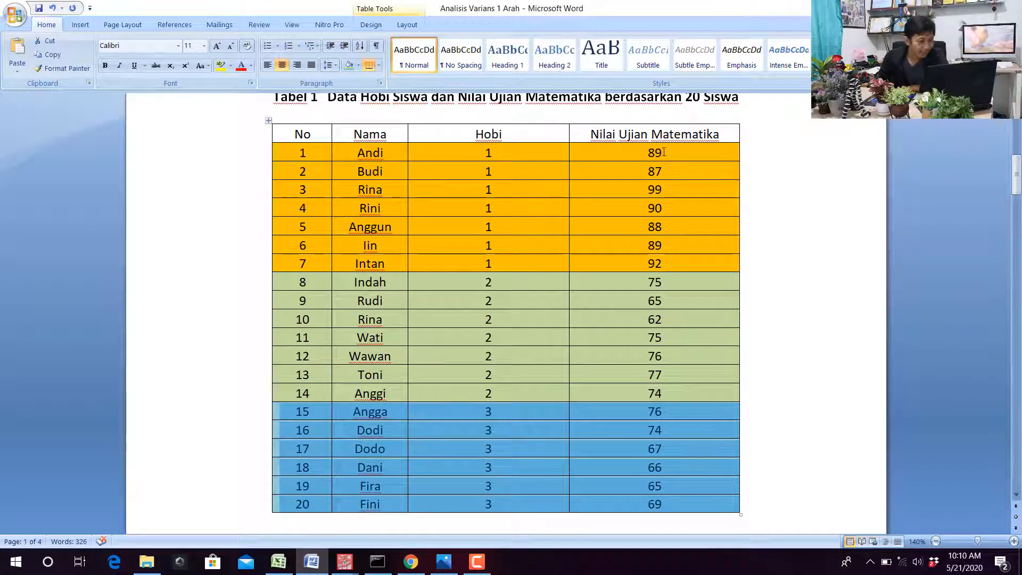
drag(664, 153, 685, 255)
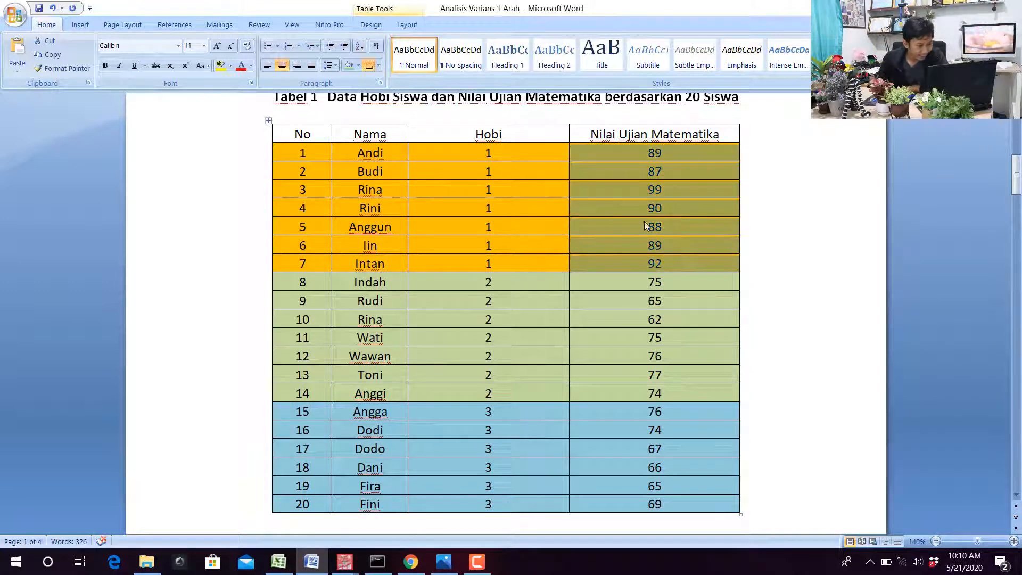
drag(377, 154, 586, 258)
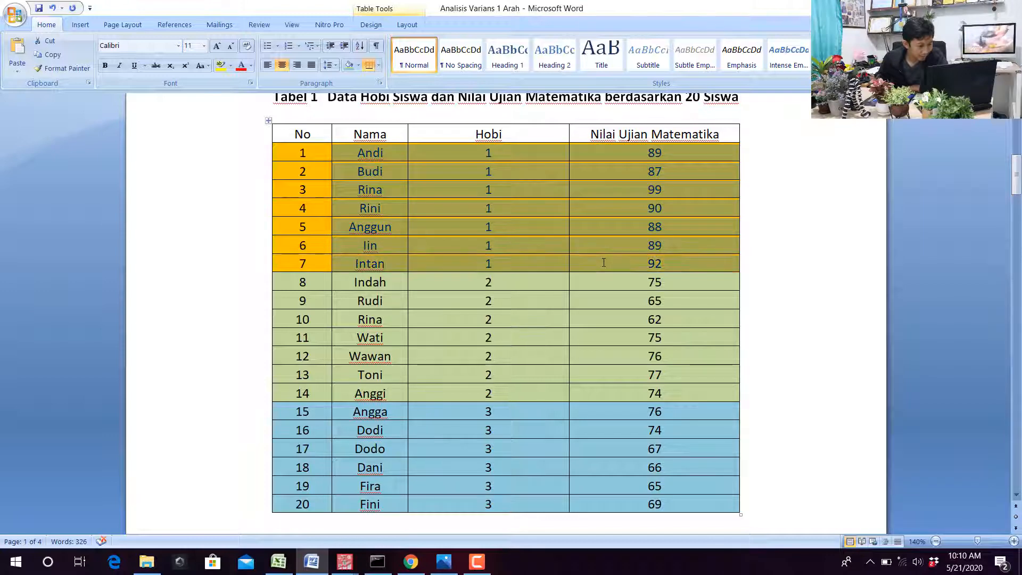
scroll(546, 239, down, 5)
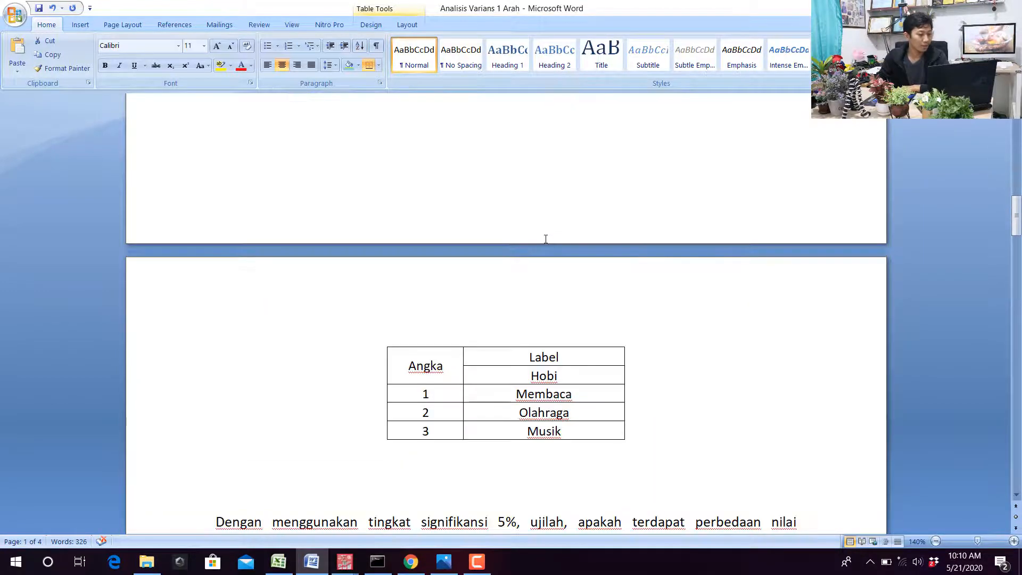
scroll(545, 241, up, 5)
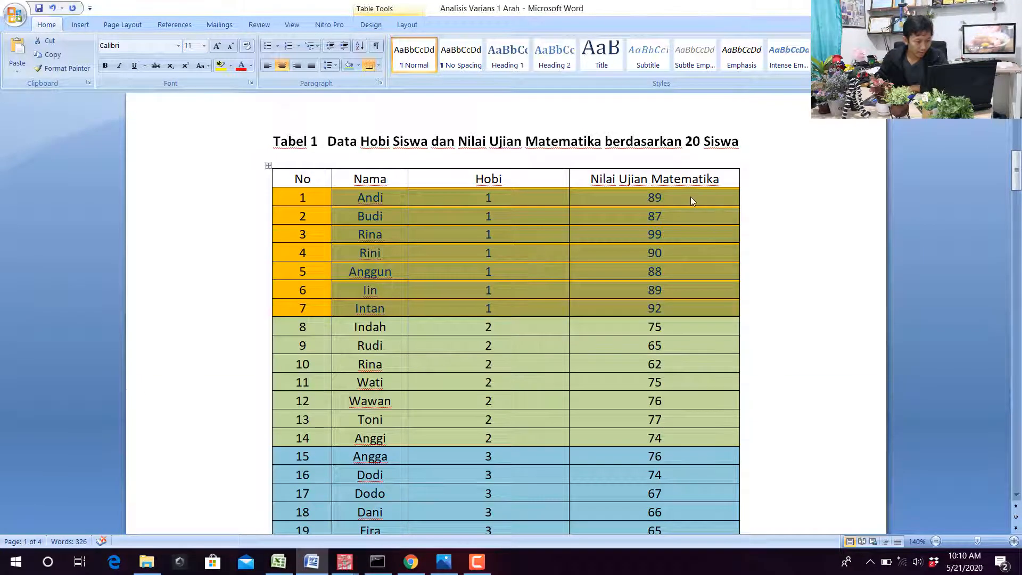
drag(691, 198, 657, 291)
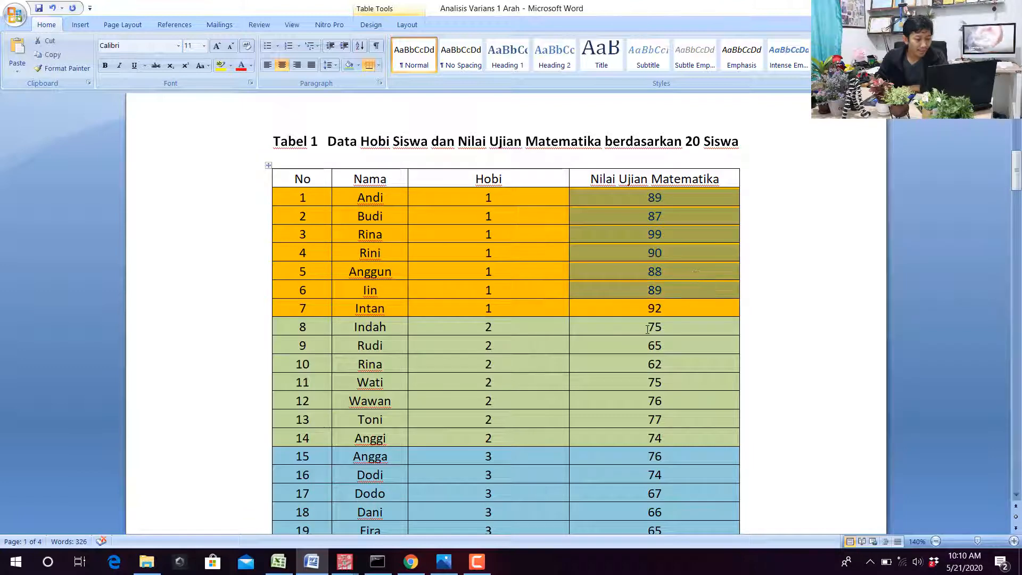
drag(648, 329, 652, 437)
scroll(638, 305, down, 3)
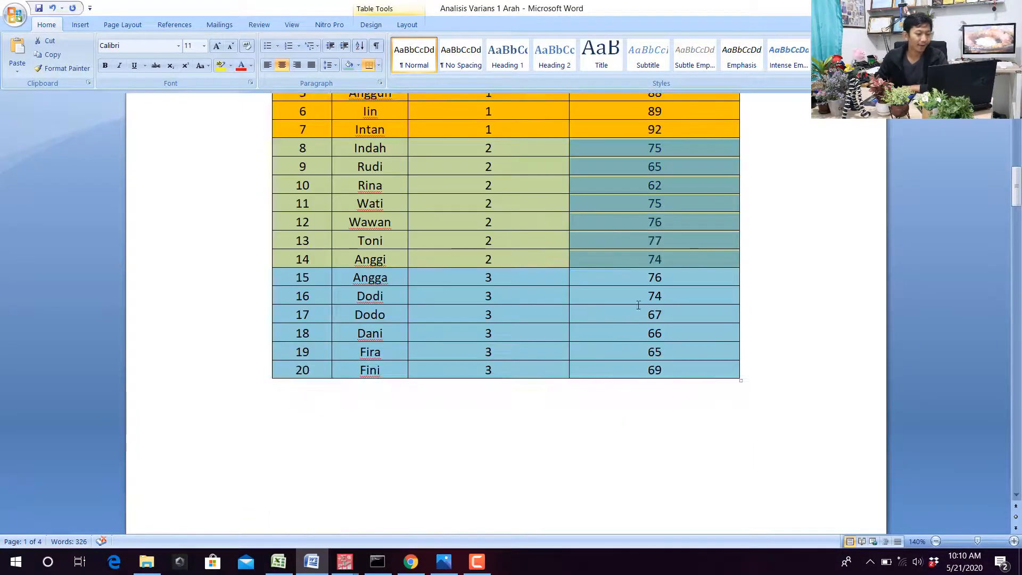
drag(642, 277, 641, 371)
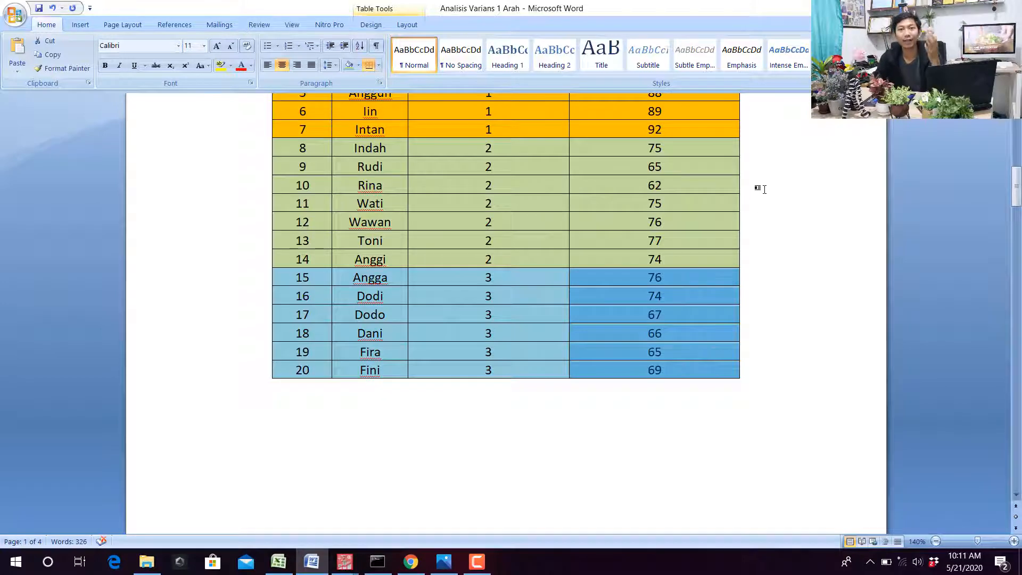
- Read the one-way ANOVA test question below the hobby label table and compare it with the data in Tabel 1
scroll(630, 225, down, 15)
scroll(542, 232, up, 3)
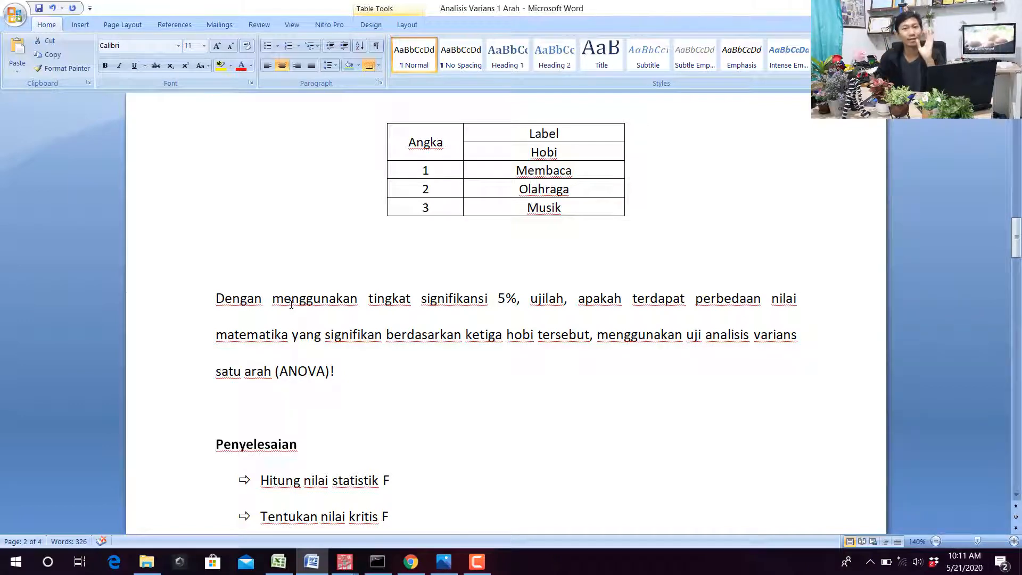
scroll(318, 296, up, 10)
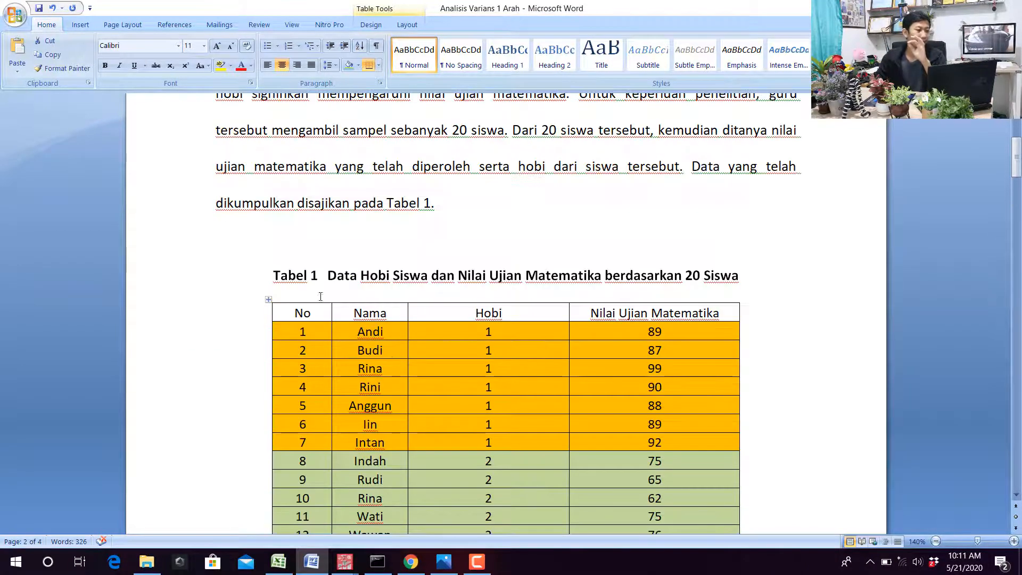
scroll(359, 243, down, 3)
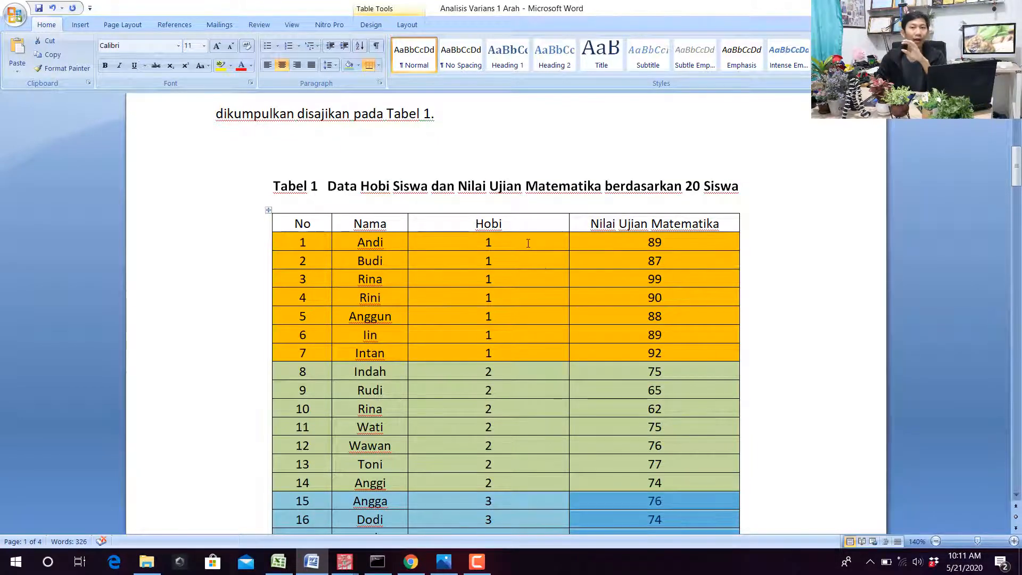
- Examine the color-coded hobby groups in Tabel 1 alongside the Membaca, Olahraga and Musik labels in the hobby label table
scroll(542, 269, down, 10)
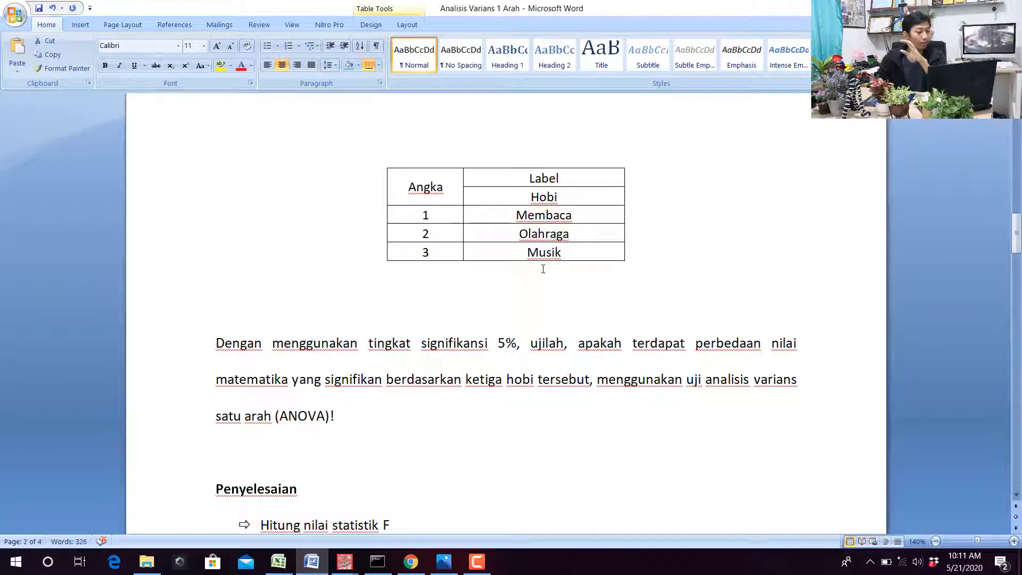
scroll(541, 266, up, 10)
scroll(538, 256, down, 8)
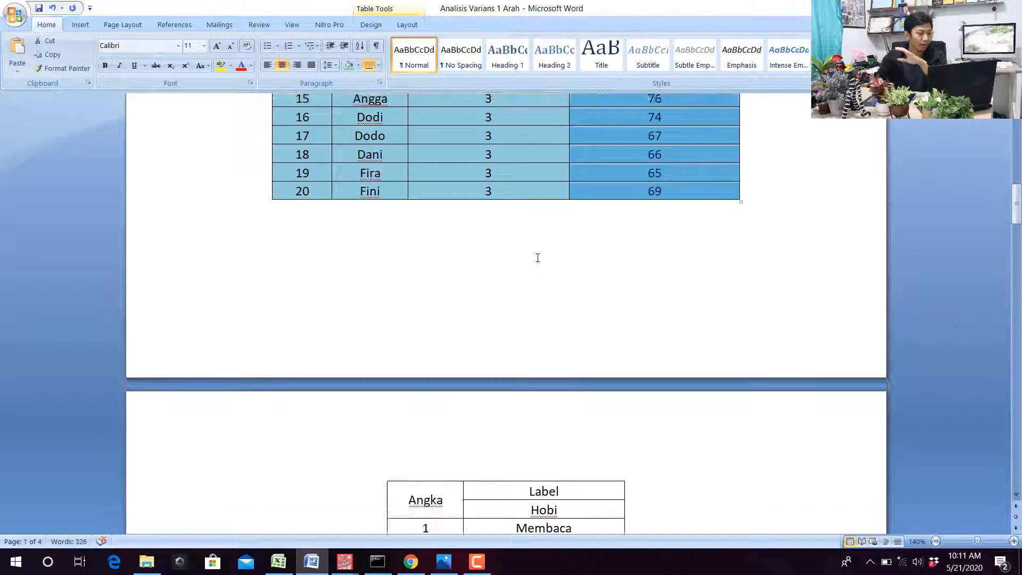
scroll(542, 303, up, 8)
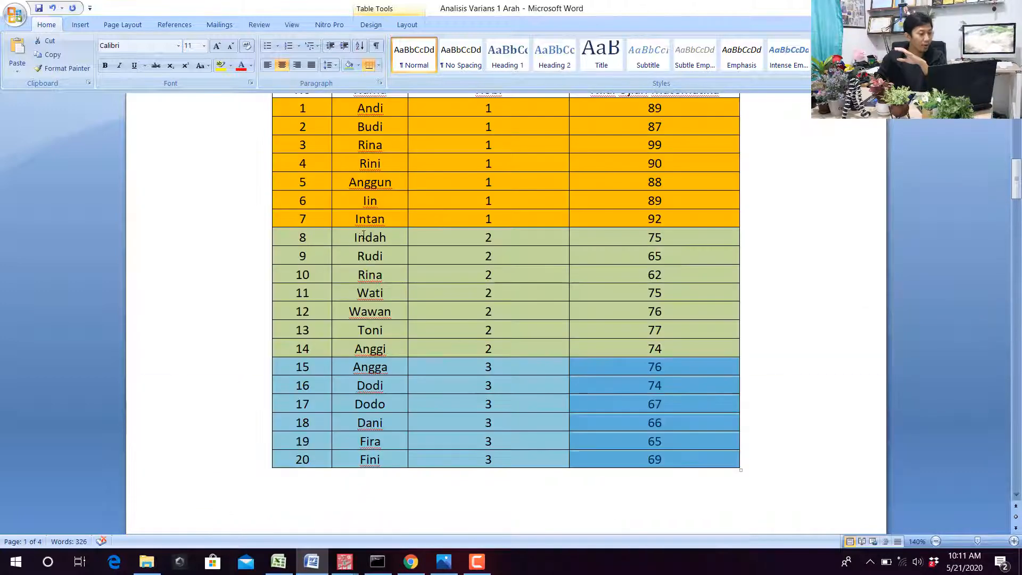
drag(362, 237, 593, 346)
scroll(586, 327, down, 9)
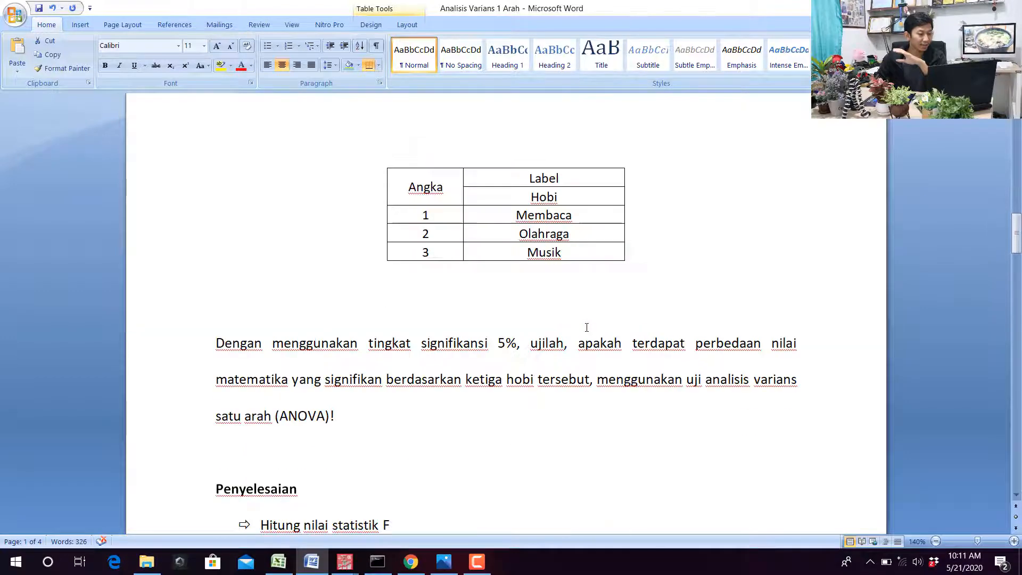
scroll(558, 257, up, 10)
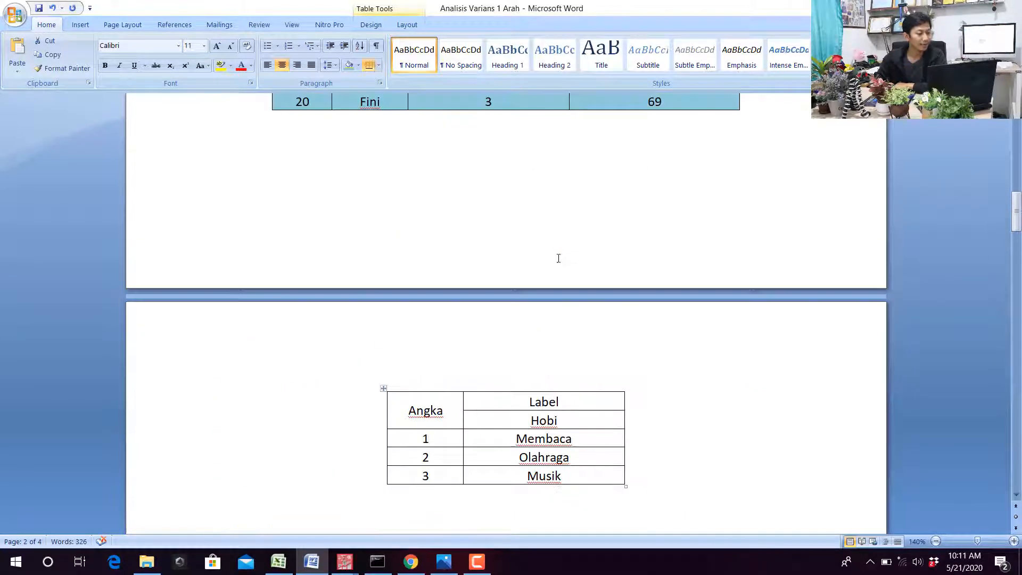
scroll(433, 211, down, 7)
scroll(433, 211, up, 4)
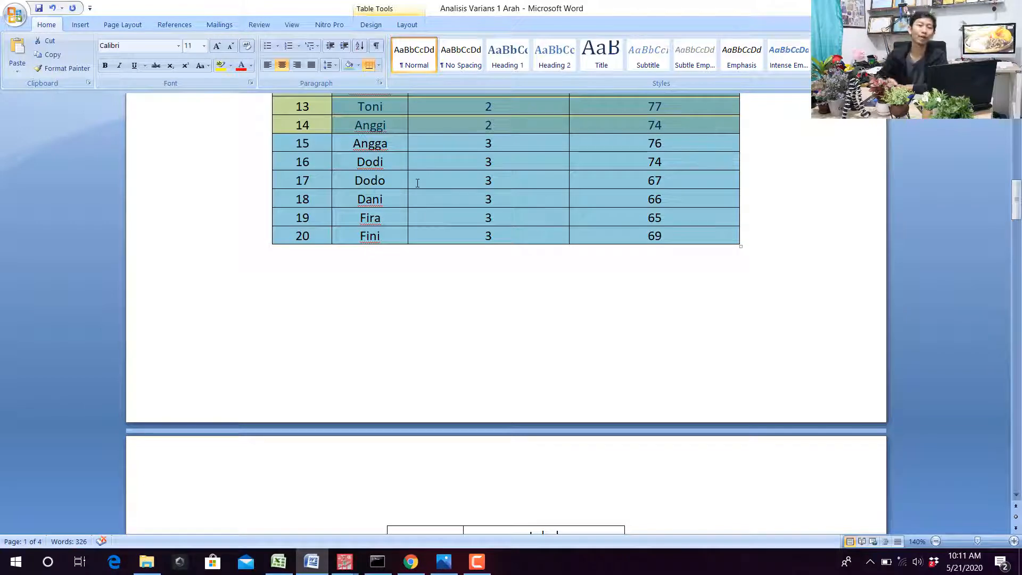
scroll(370, 260, down, 8)
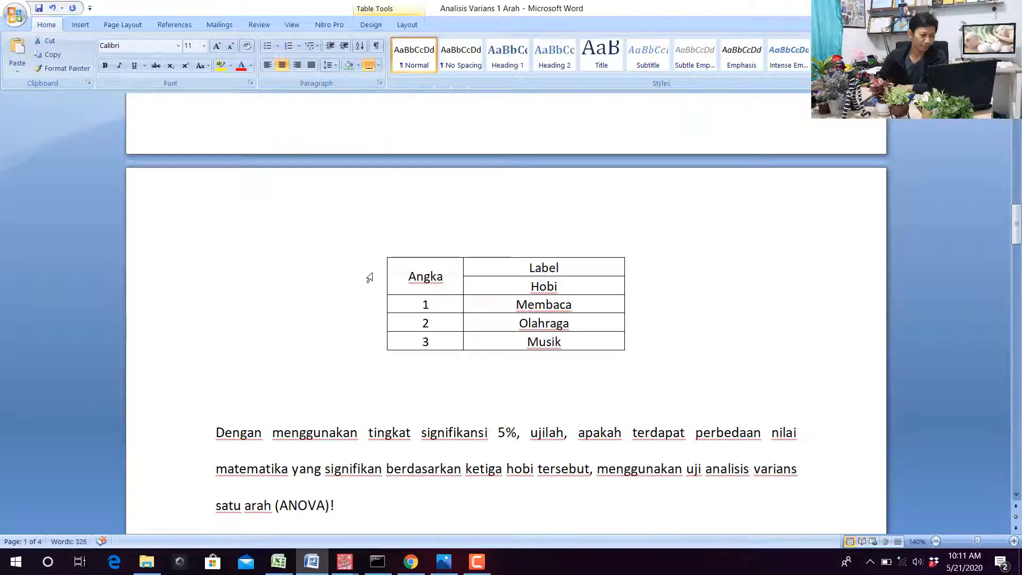
- Read the question on whether mathematics scores differ significantly across the three hobbies, marking its key phrases, and return to Tabel 1
scroll(373, 274, down, 1)
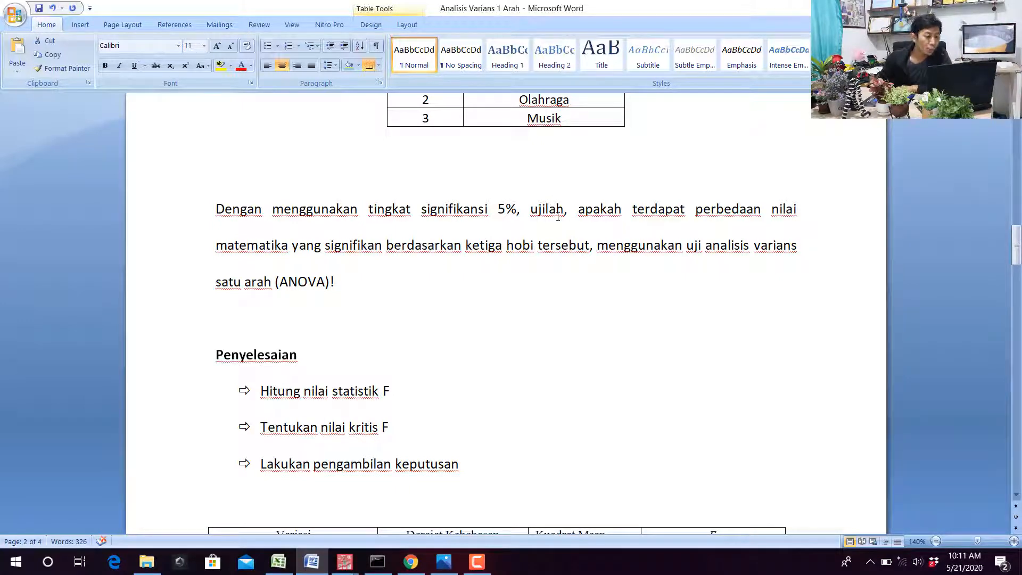
drag(587, 211, 753, 222)
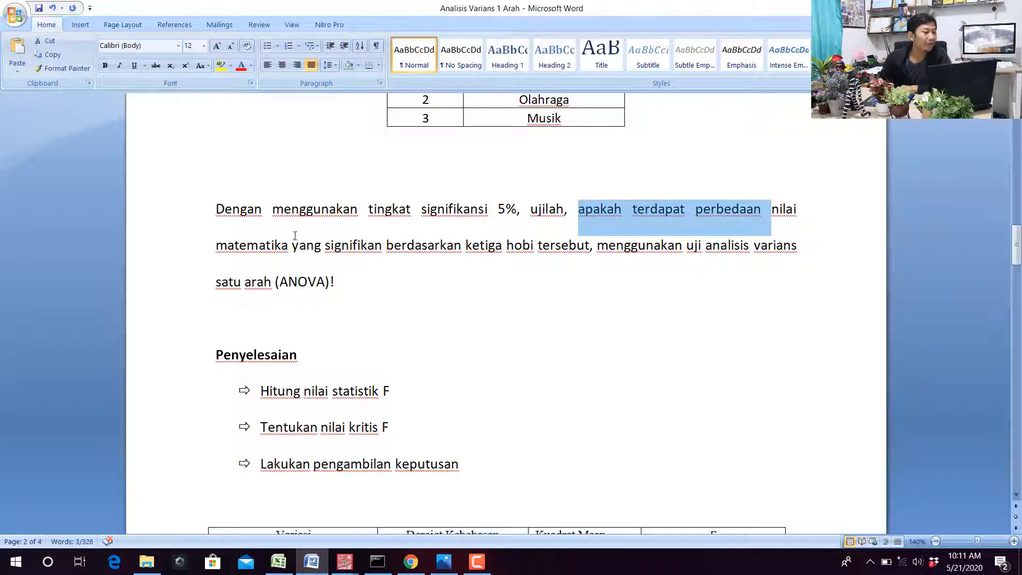
drag(378, 242, 547, 262)
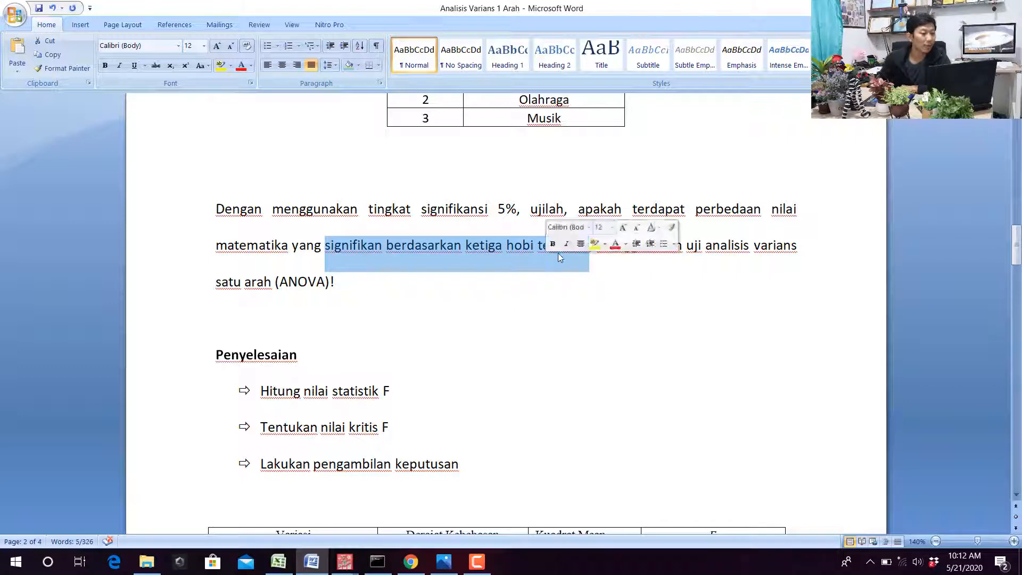
key(Down)
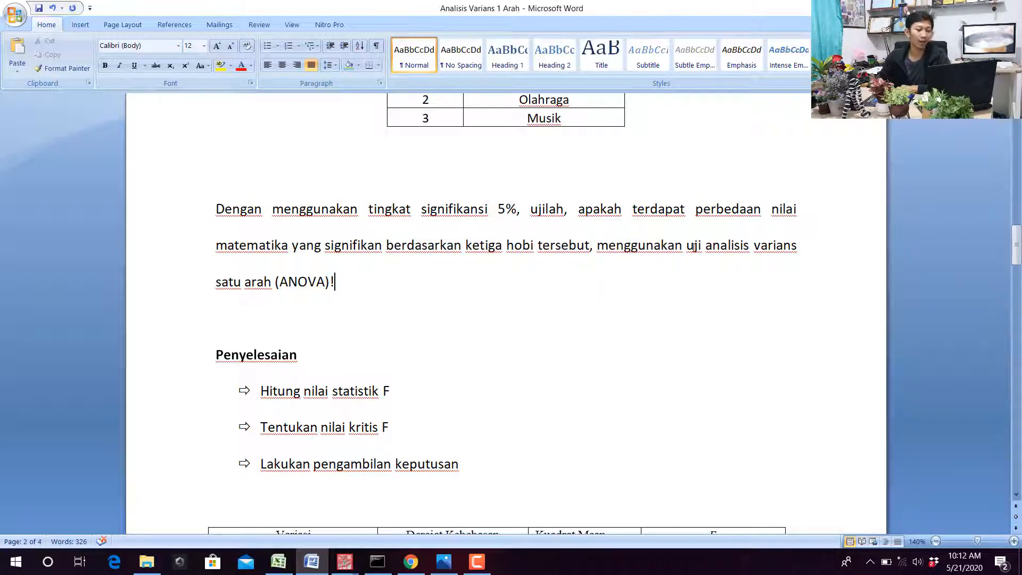
scroll(409, 256, up, 12)
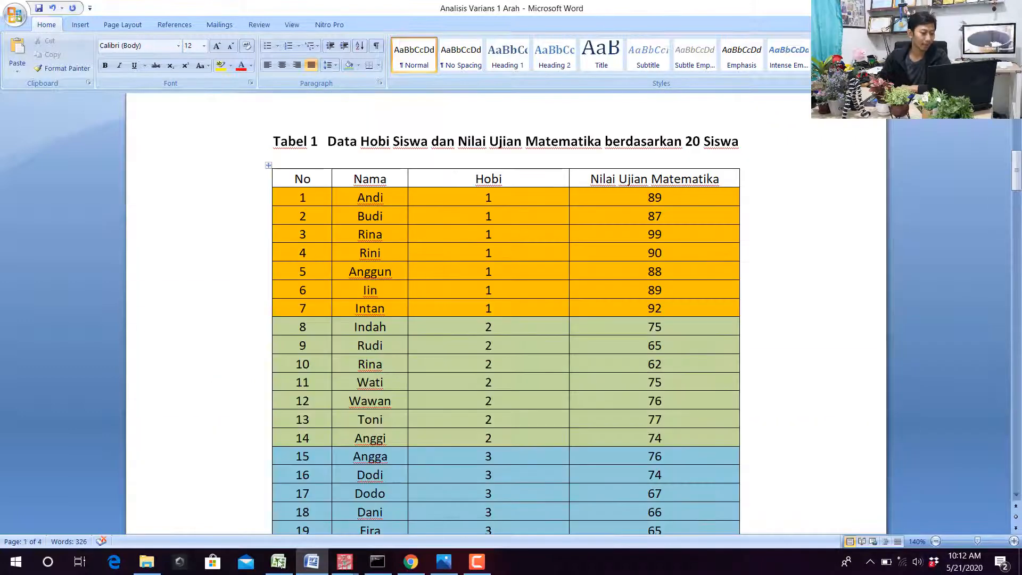
- Switch to the Excel workbook Perhitungan ANOVA Satu Arah and enter the heading Rata-Rata in cell L29 of Sheet3
click(279, 562)
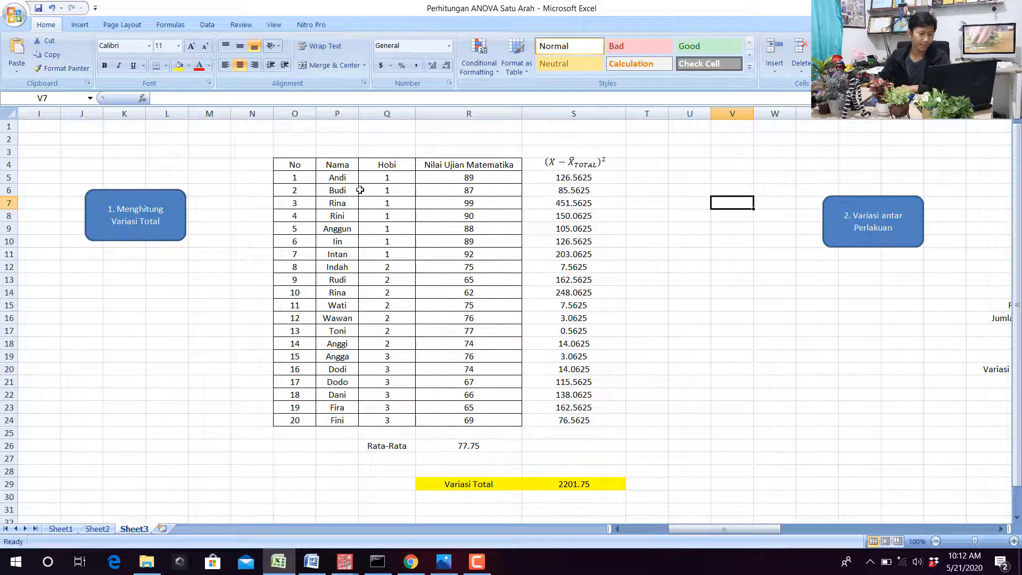
scroll(519, 240, down, 3)
scroll(520, 241, up, 3)
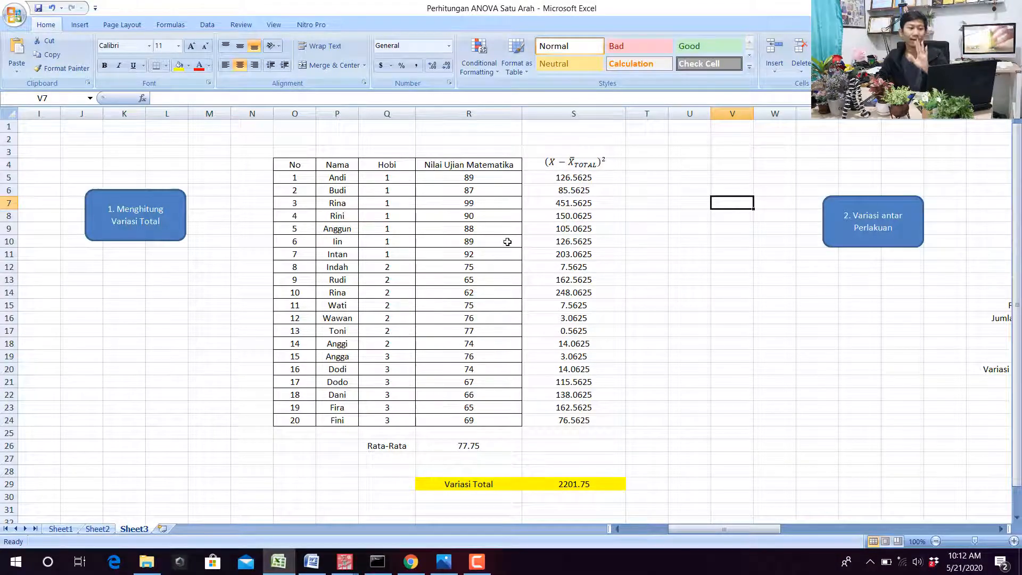
scroll(507, 242, down, 4)
click(155, 325)
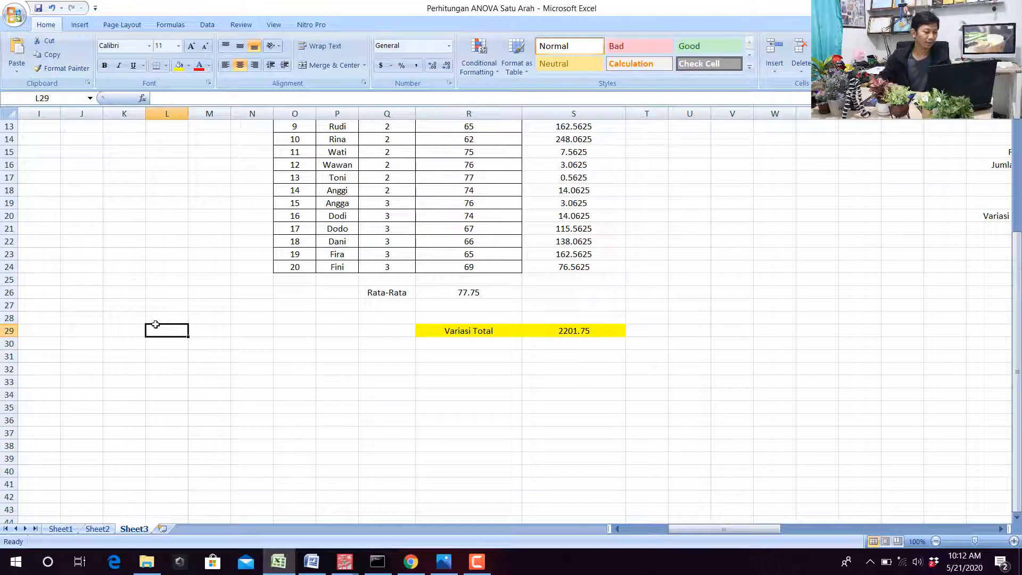
text(Rata-Rata)
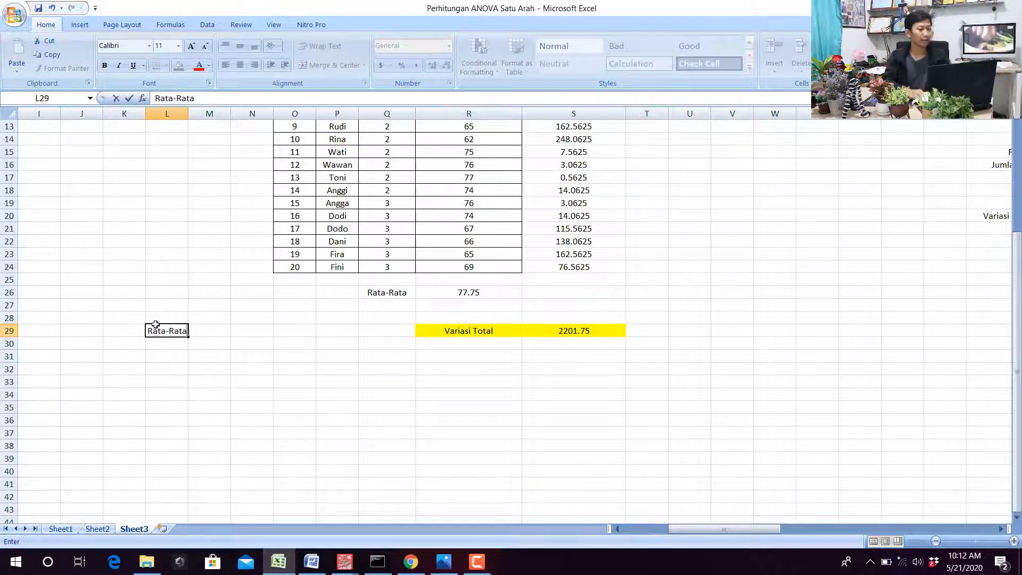
key(Return)
key(Left)
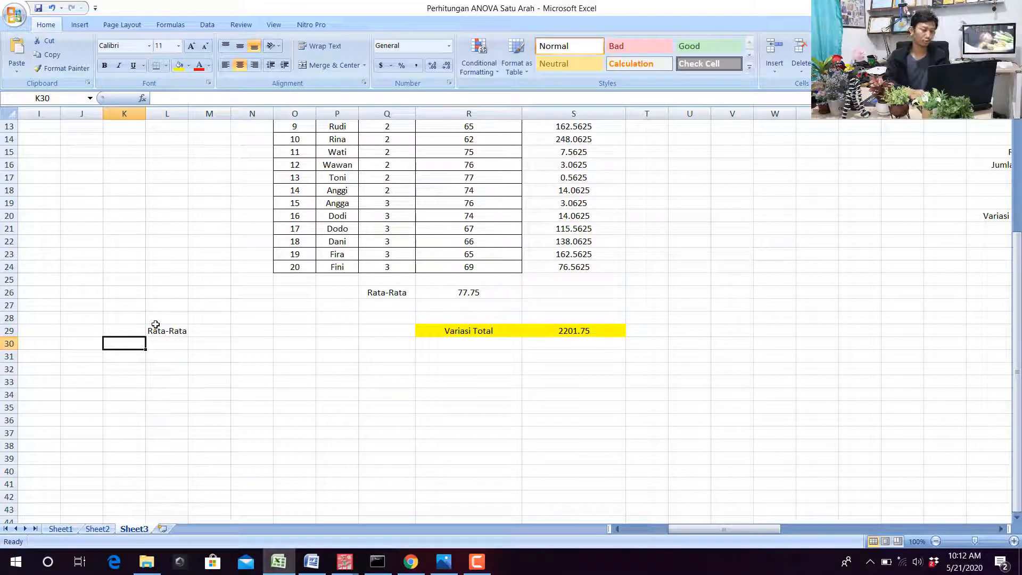
text(Olahraga)
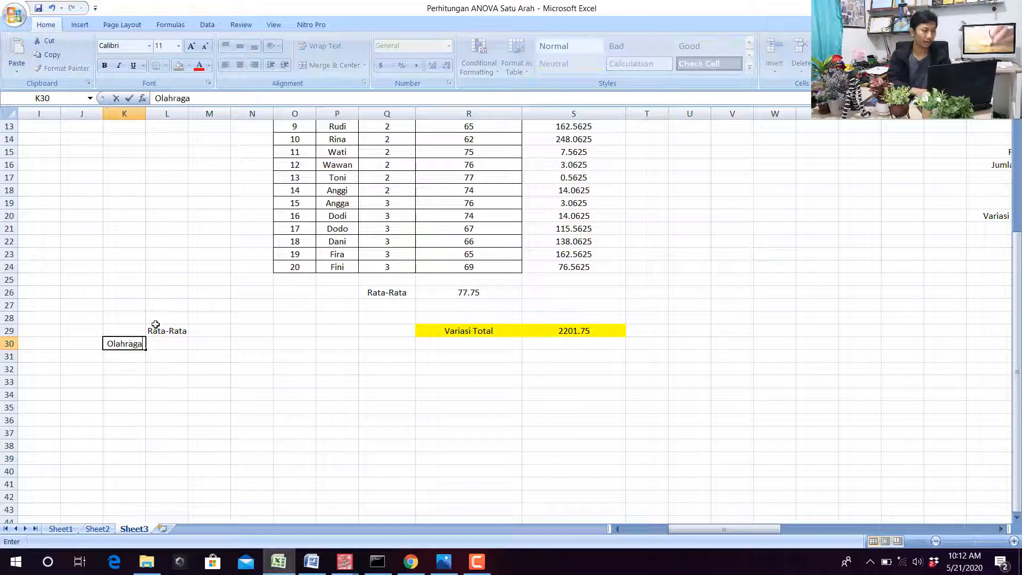
key(Return)
- Look up the hobby label table in Word and enter Membaca, Olahraga and Musik in Excel cells K30 to K32
click(309, 561)
scroll(452, 388, down, 10)
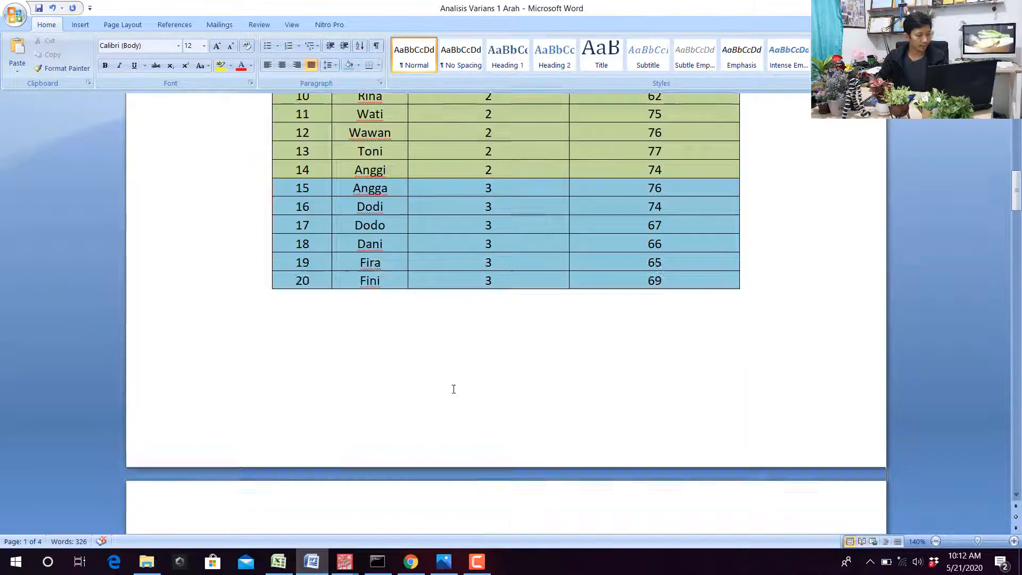
key(alt+Tab)
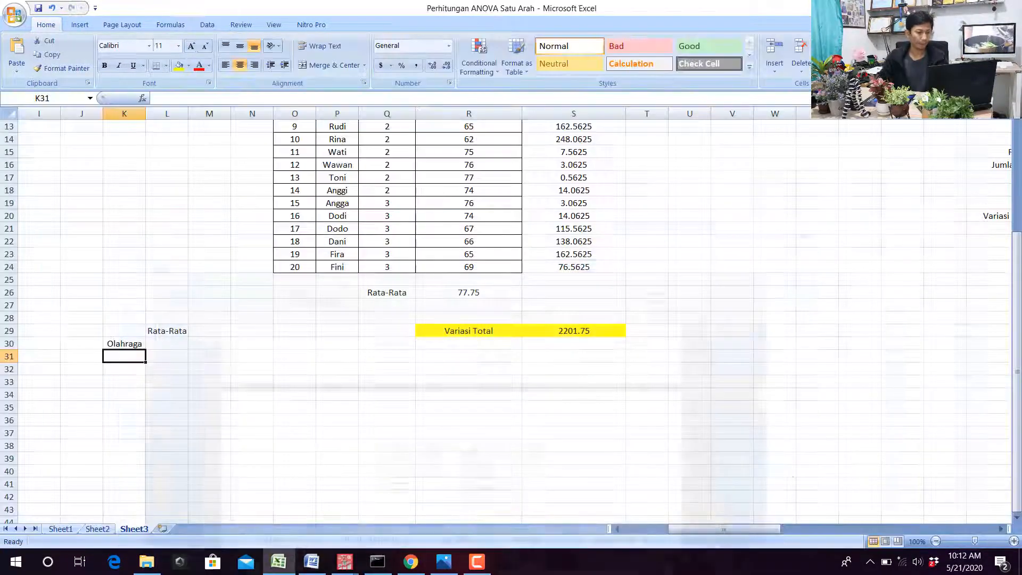
key(Up)
text(Membaca)
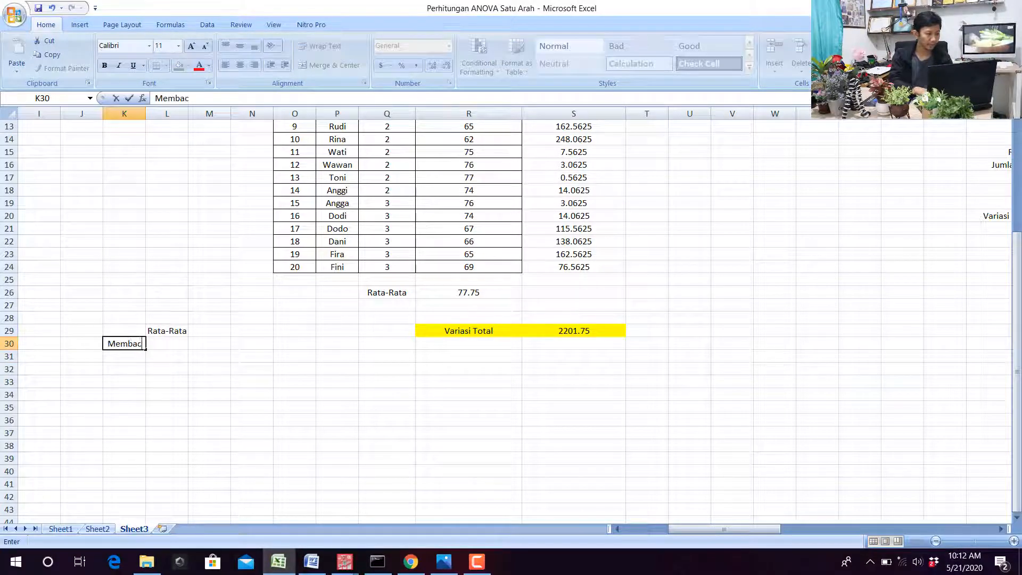
key(Return)
text(Olahraga)
key(Return)
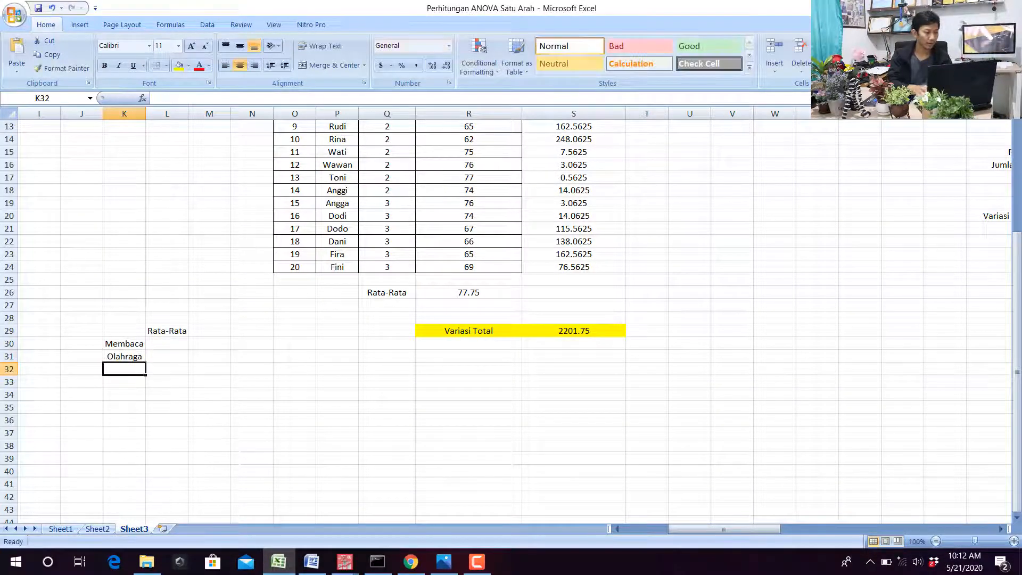
click(310, 563)
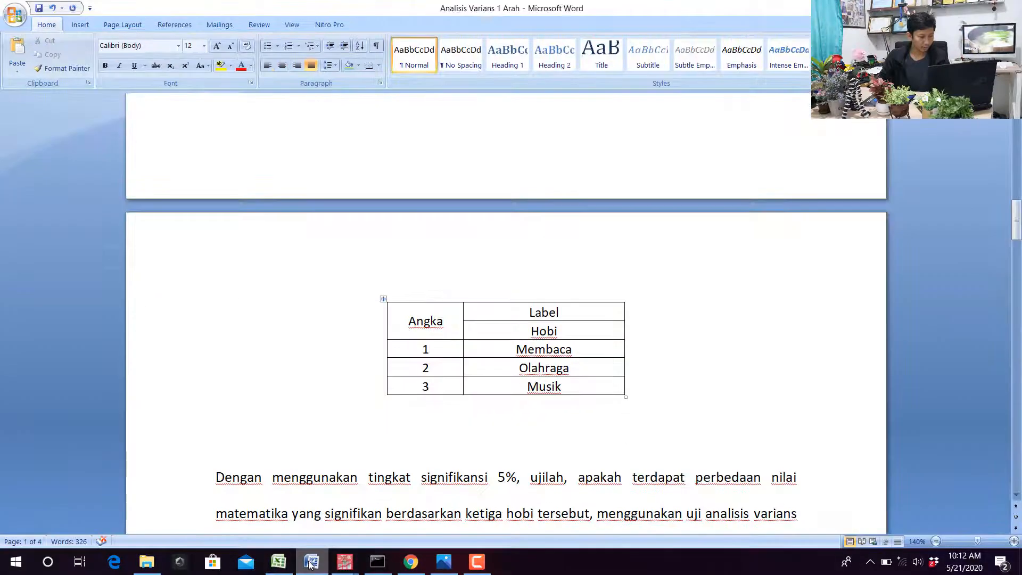
click(310, 563)
text(Musik)
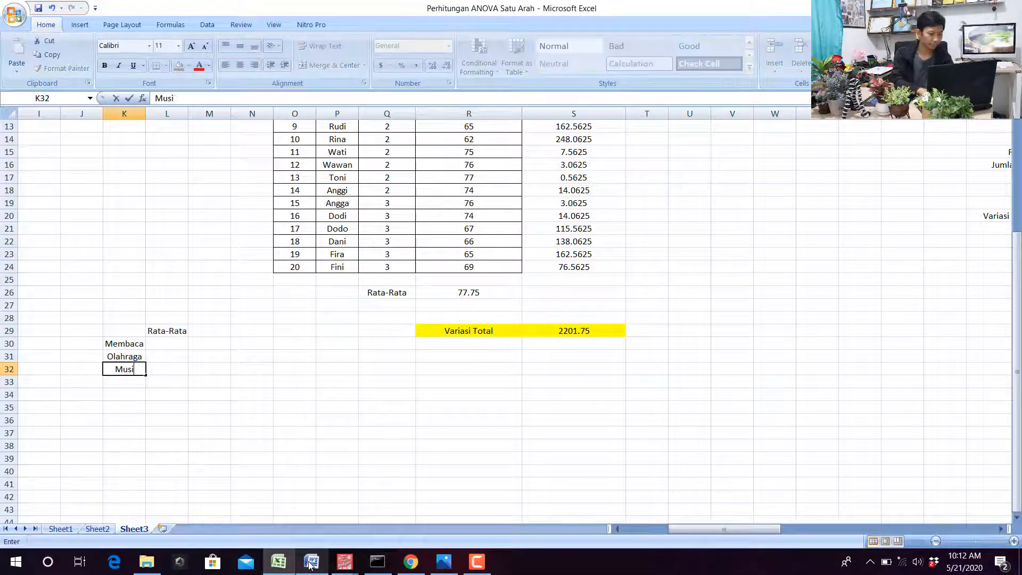
key(Tab)
- Fill the Hobi and Nilai Ujian Matematika columns, cells Q4 to R24, with yellow
scroll(525, 469, up, 4)
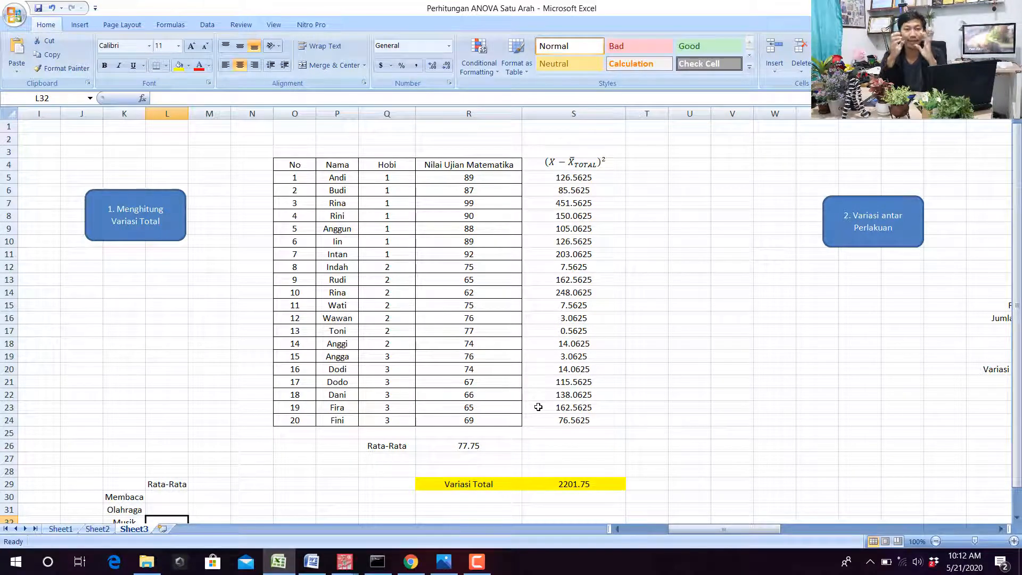
drag(387, 166, 468, 421)
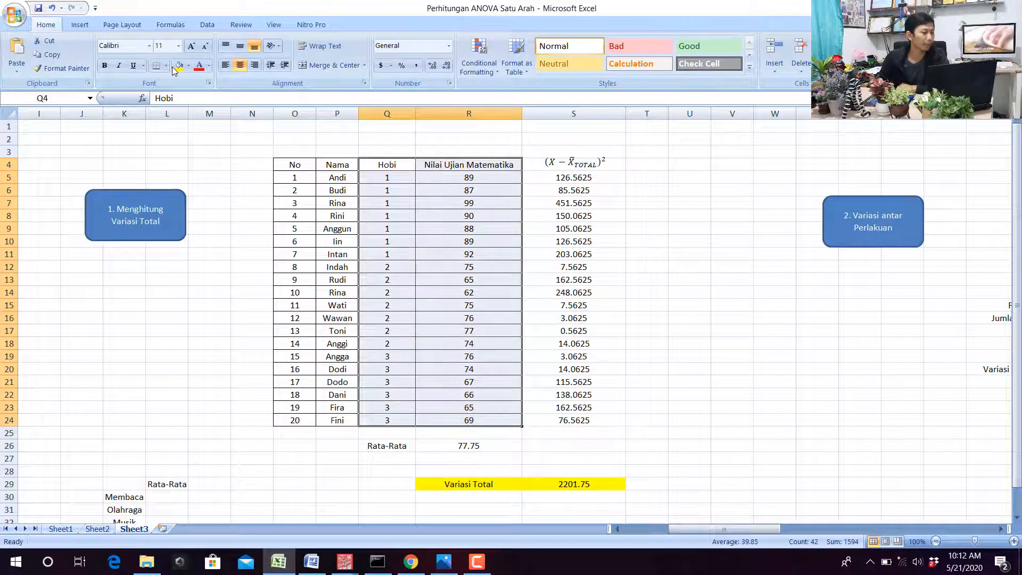
click(178, 67)
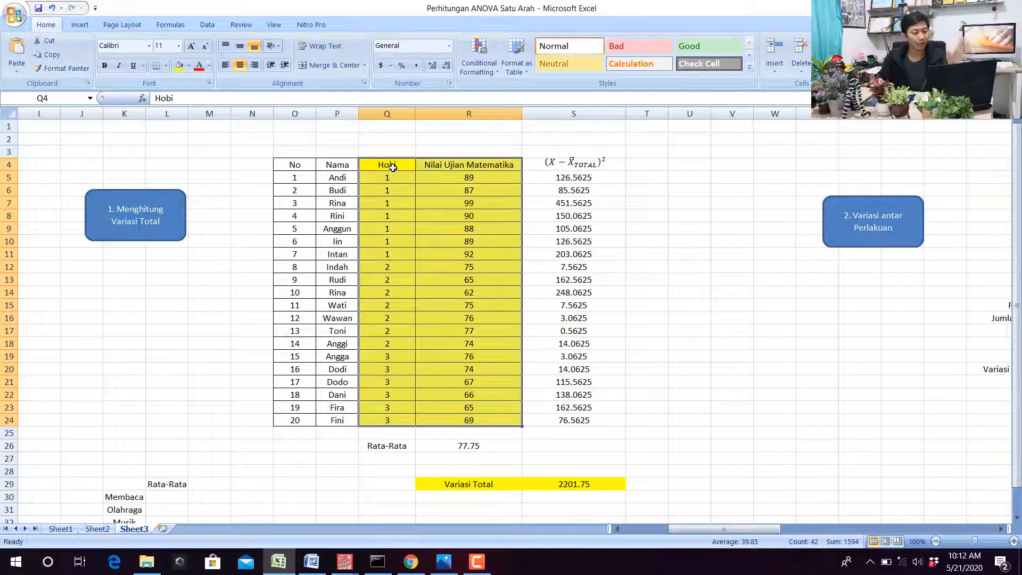
click(401, 182)
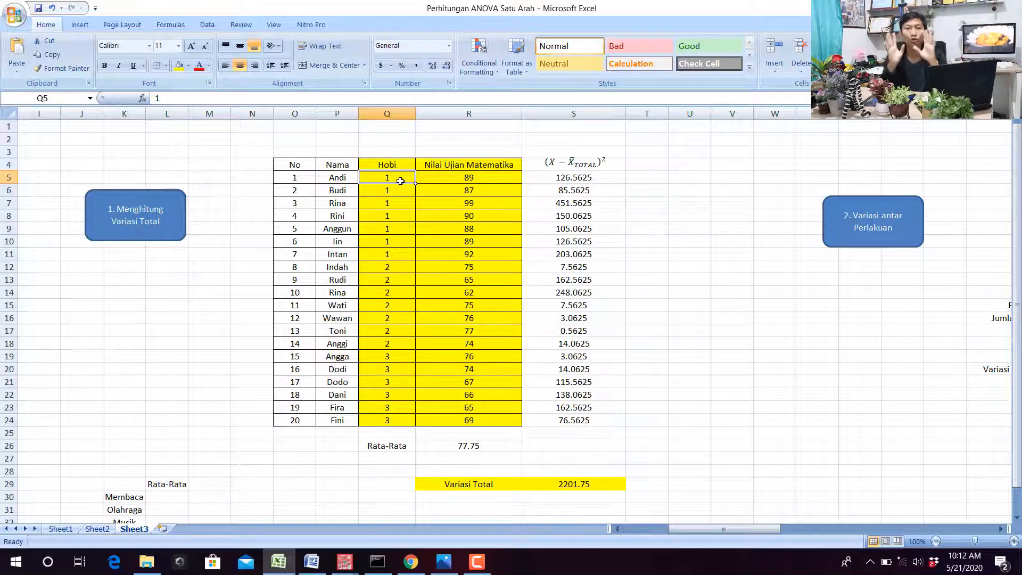
- Check the hobby label table in Word against the Hobi codes listed in column Q of the Excel sheet
scroll(400, 181, down, 2)
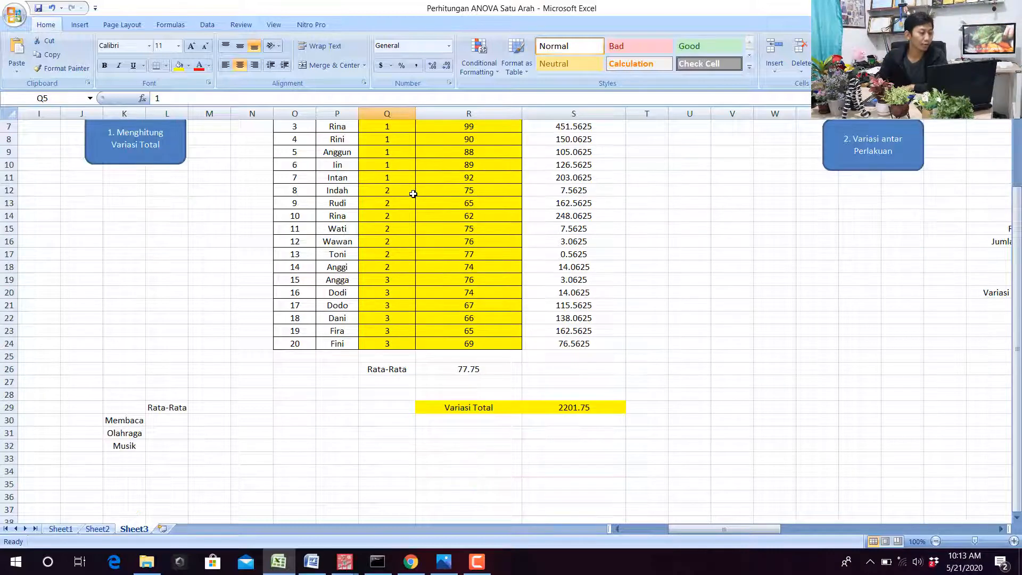
click(314, 562)
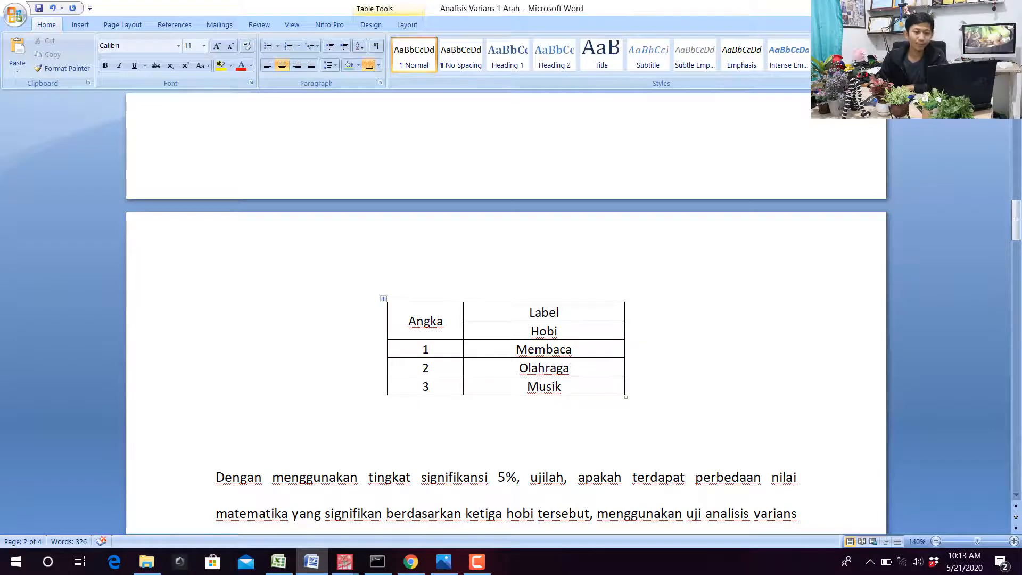
key(alt+Tab)
scroll(399, 197, up, 2)
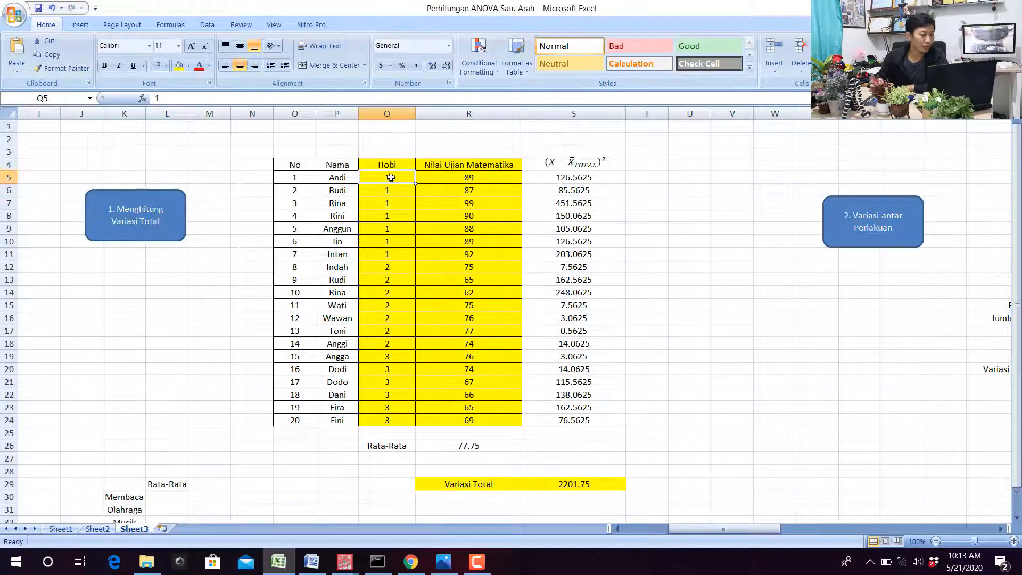
drag(391, 179, 394, 410)
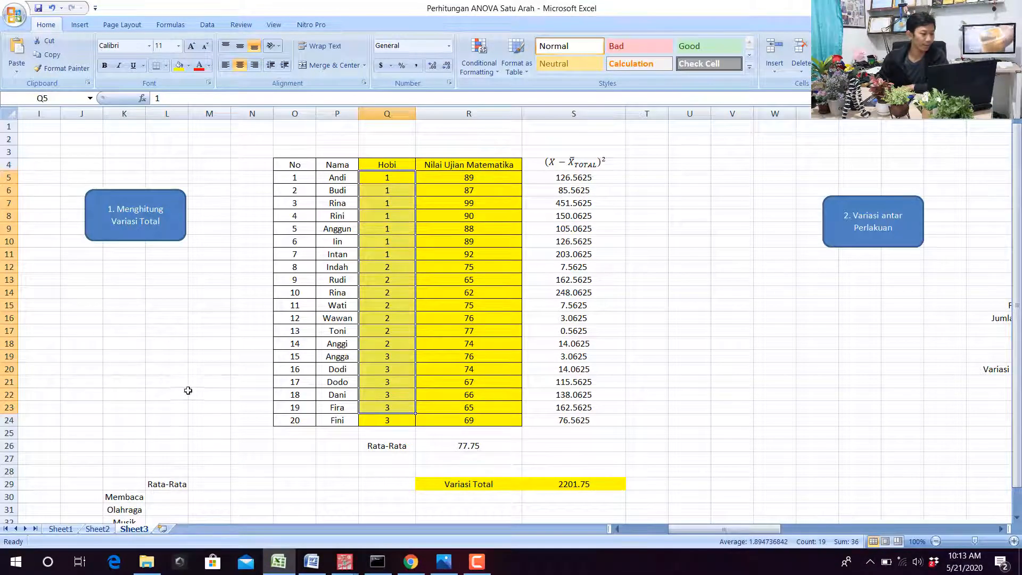
click(219, 380)
- Calculate the Membaca group's average in cell L30 with =AVERAGE(R5:R11)
scroll(213, 381, down, 4)
click(170, 342)
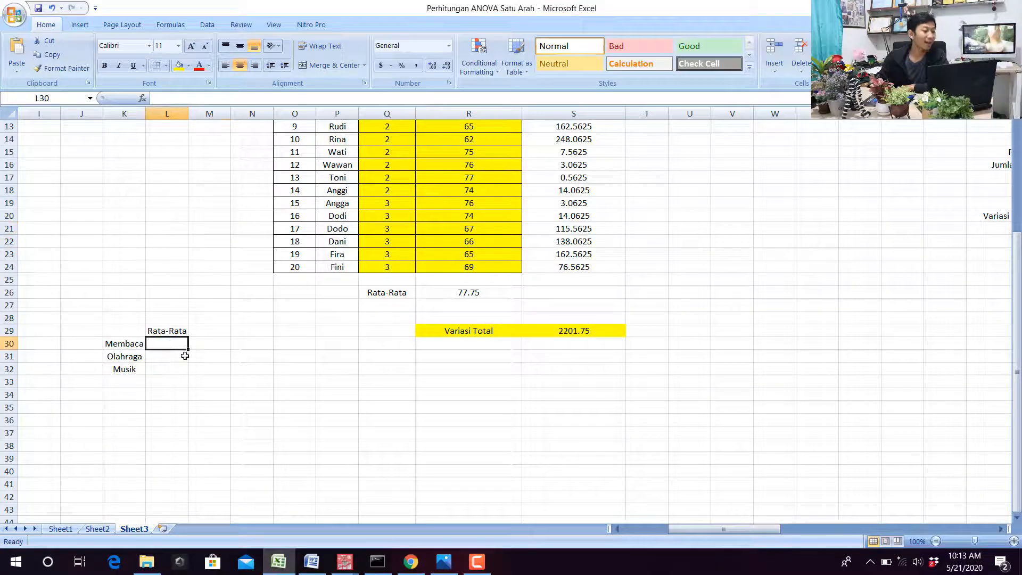
scroll(187, 356, up, 3)
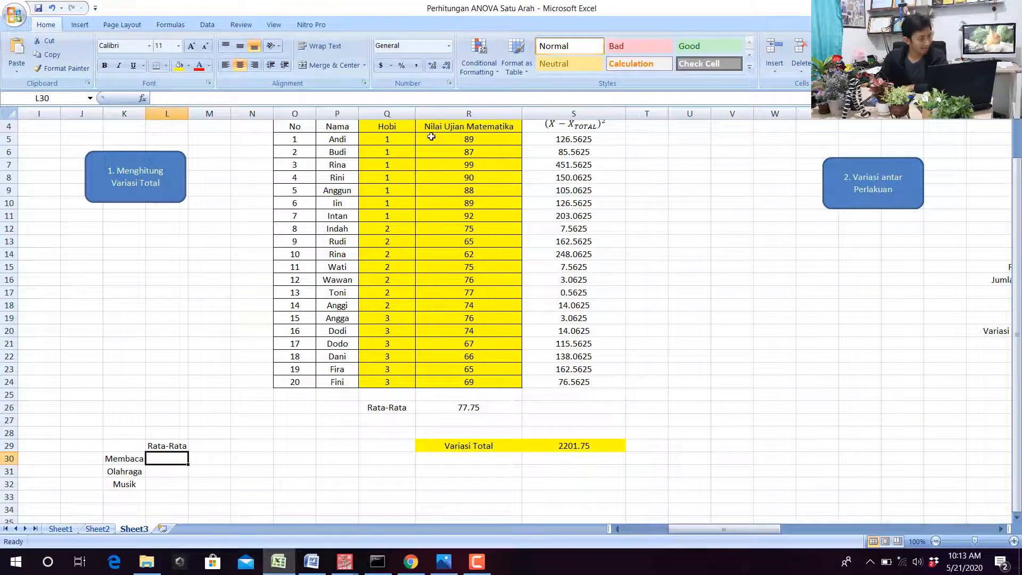
scroll(329, 310, up, 1)
text(=av)
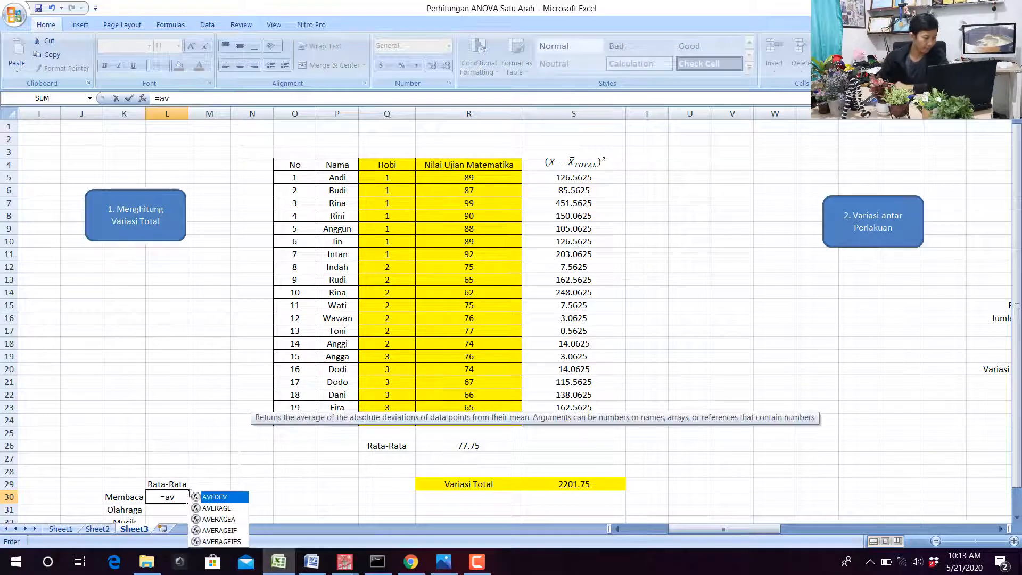
double_click(212, 509)
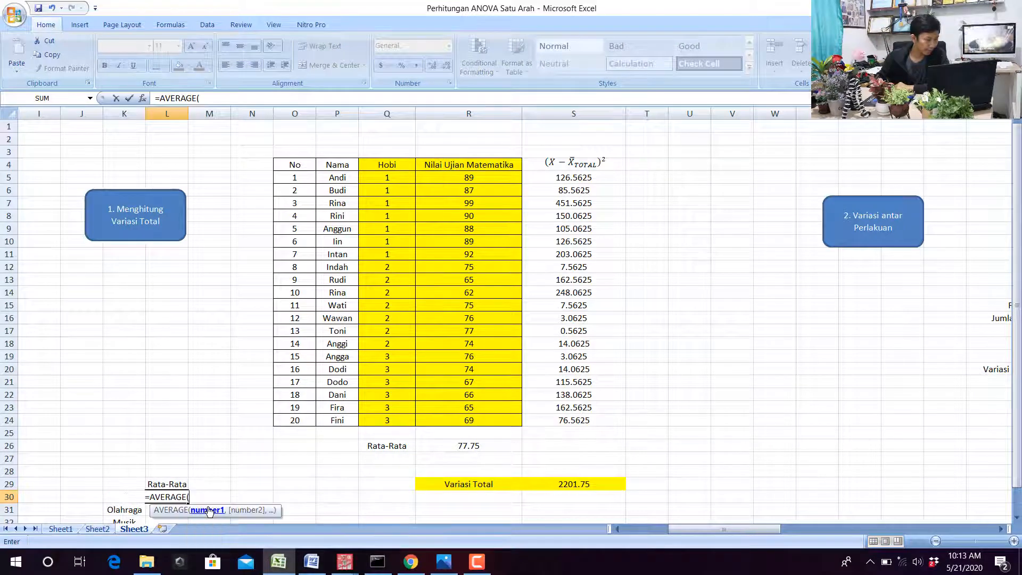
drag(455, 182, 457, 256)
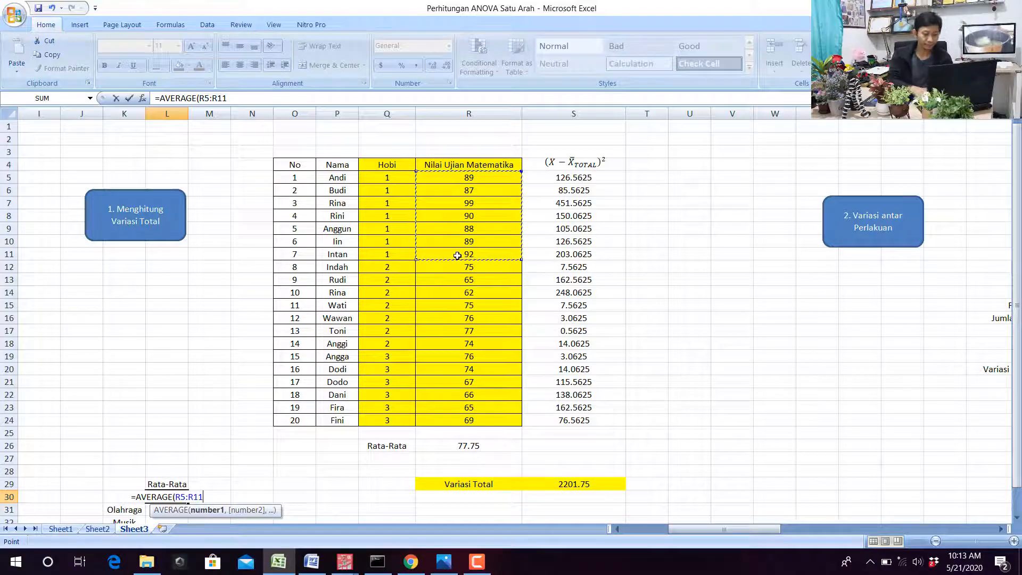
text())
key(Return)
scroll(458, 256, down, 4)
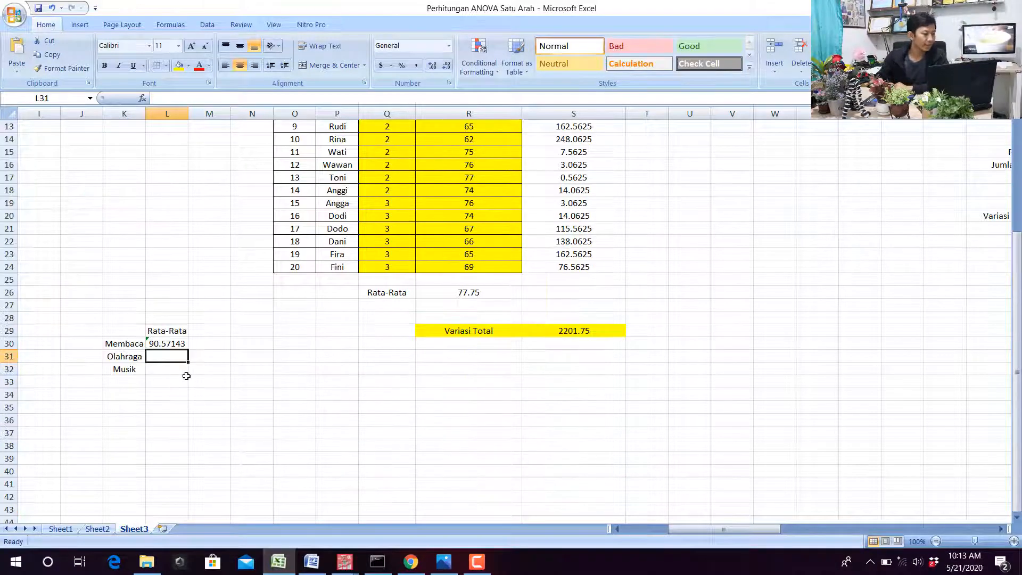
scroll(187, 374, up, 3)
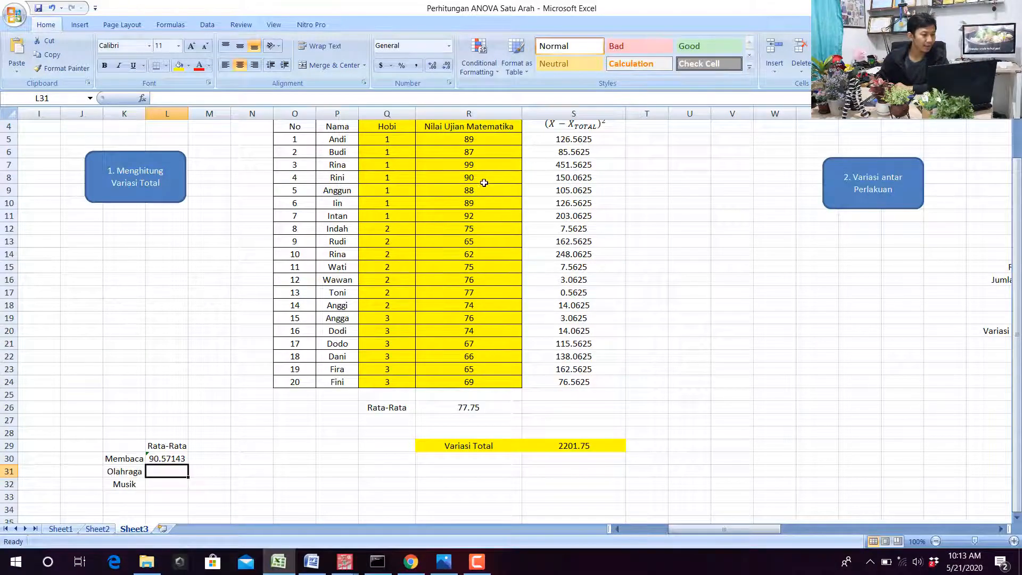
click(179, 457)
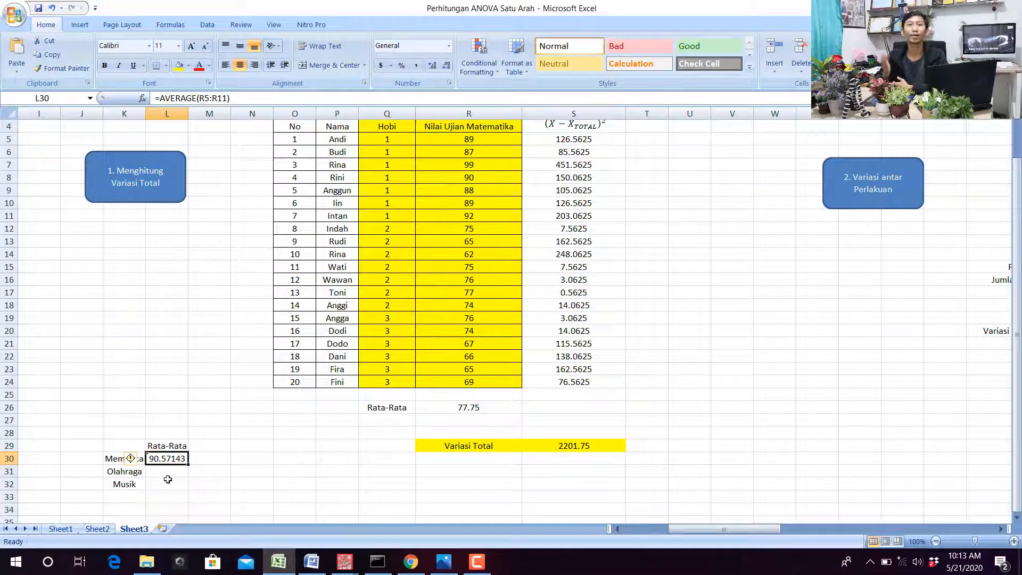
text(=av)
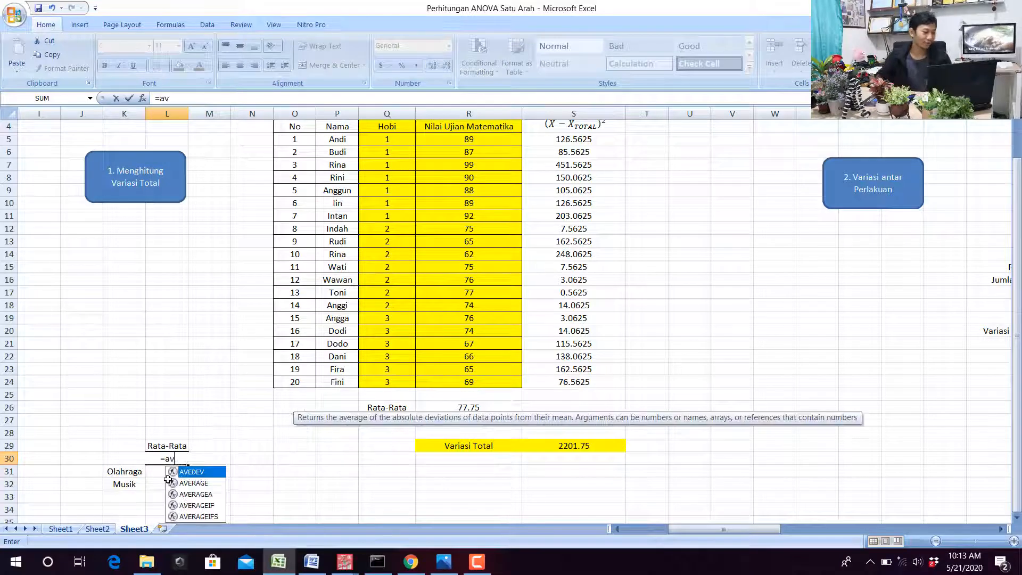
key(Escape)
key(Escape)
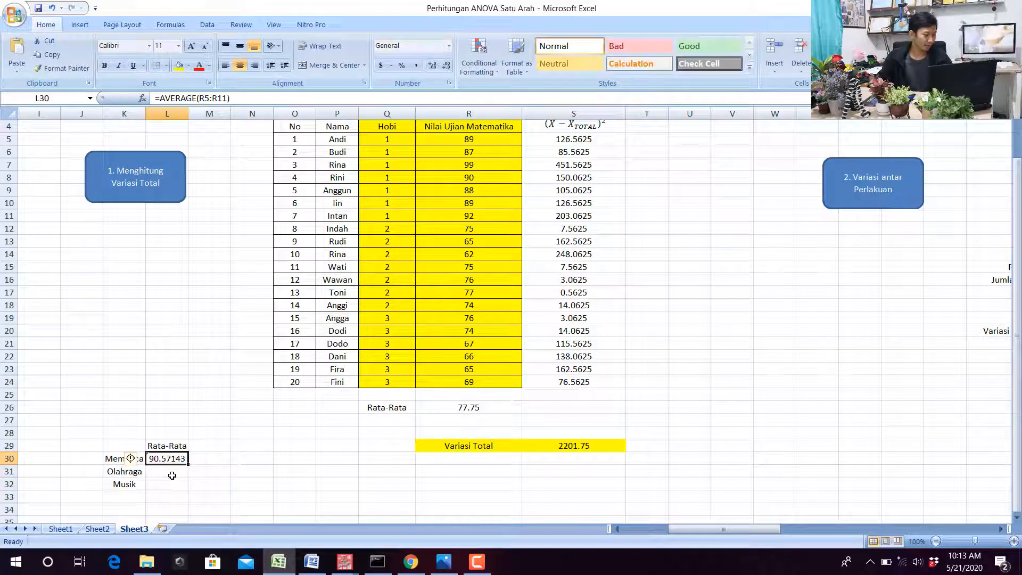
- Calculate the Olahraga group's average in cell L31 with =AVERAGE(R12:R18)
click(174, 473)
text(=av)
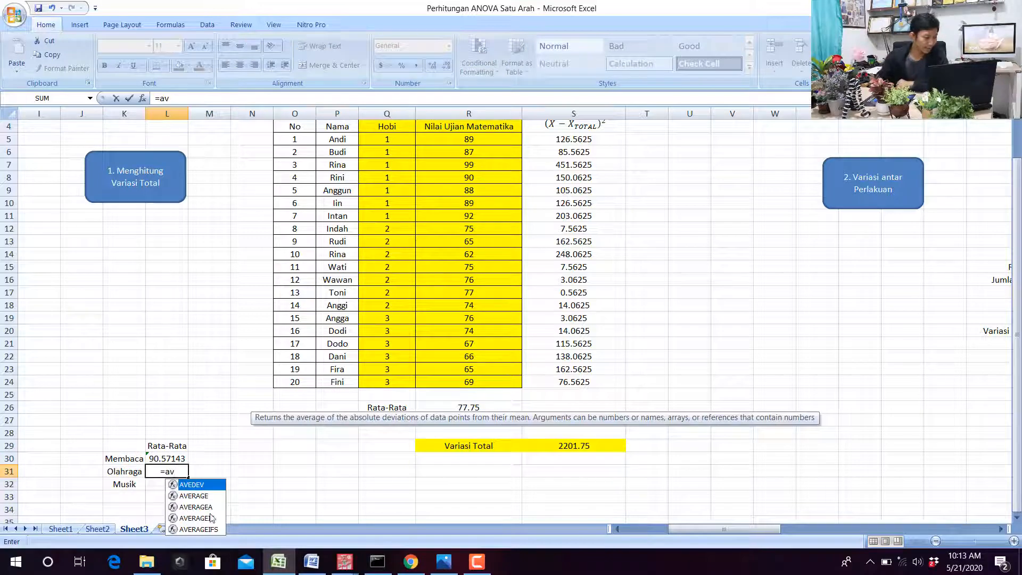
double_click(203, 495)
scroll(346, 334, up, 1)
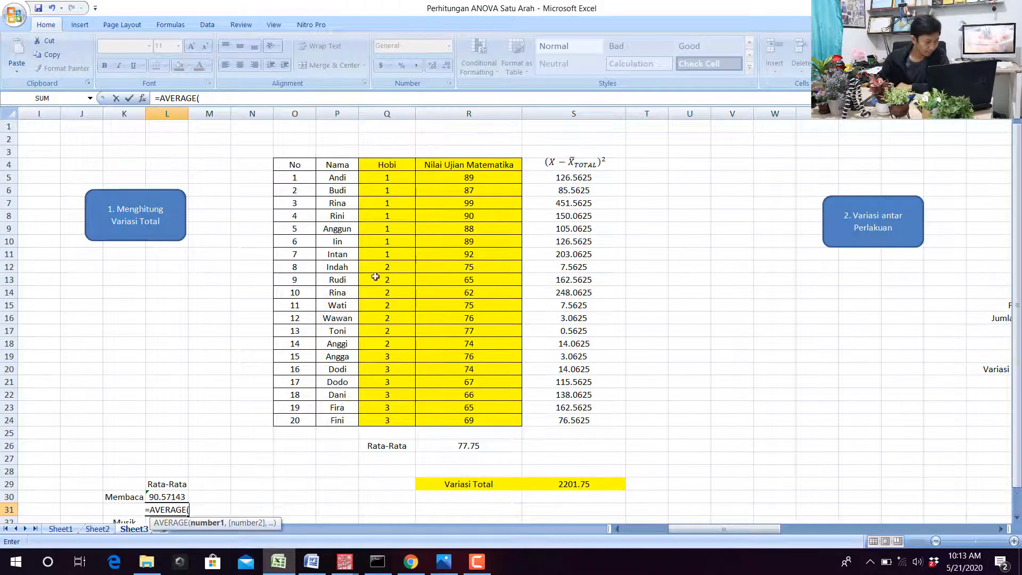
drag(456, 264, 488, 345)
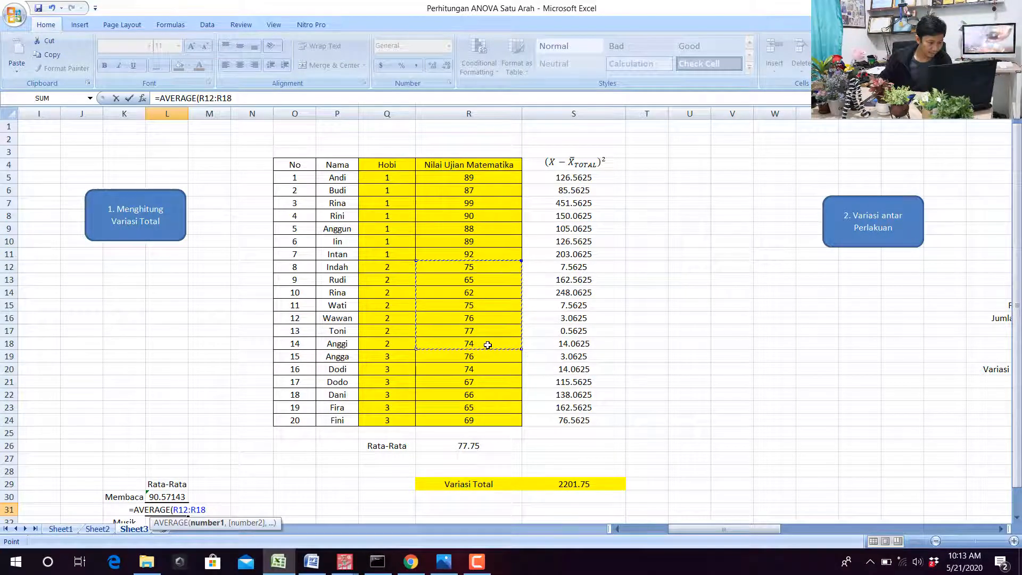
text())
key(Return)
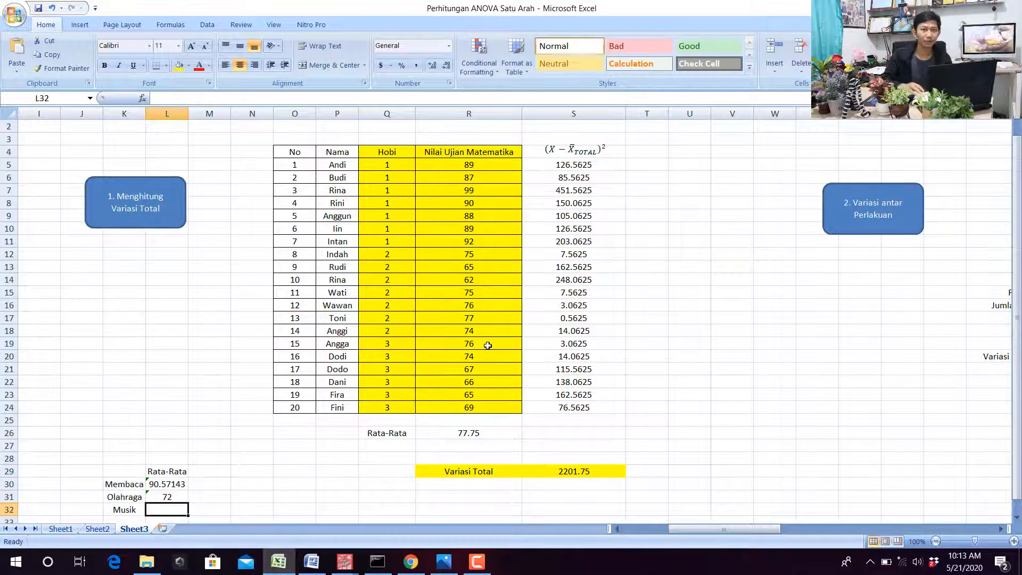
- Calculate the Musik group's average in cell L32 by averaging the scores in R19:R24
click(165, 498)
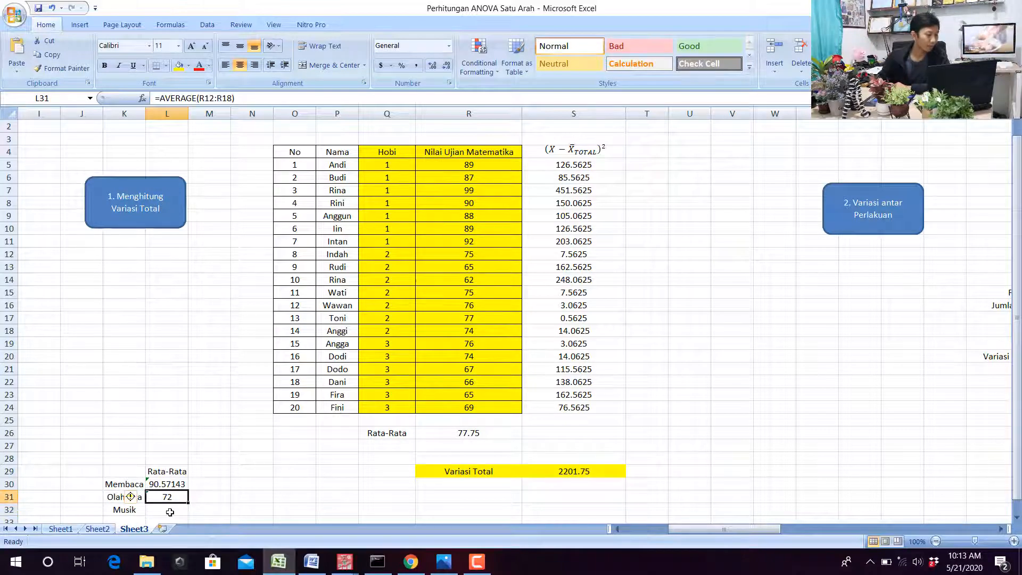
click(167, 511)
text(=av)
scroll(183, 504, down, 1)
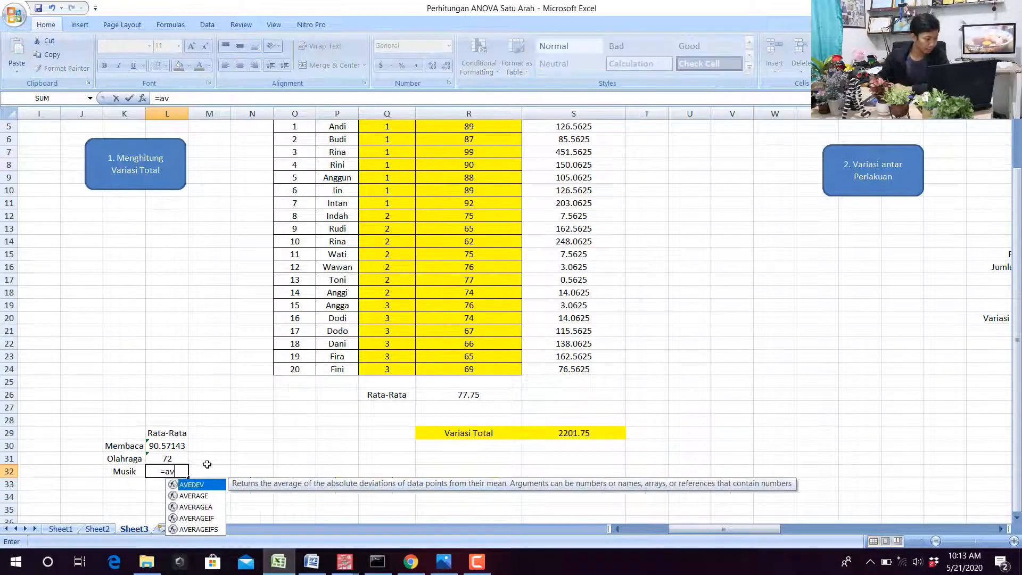
double_click(204, 497)
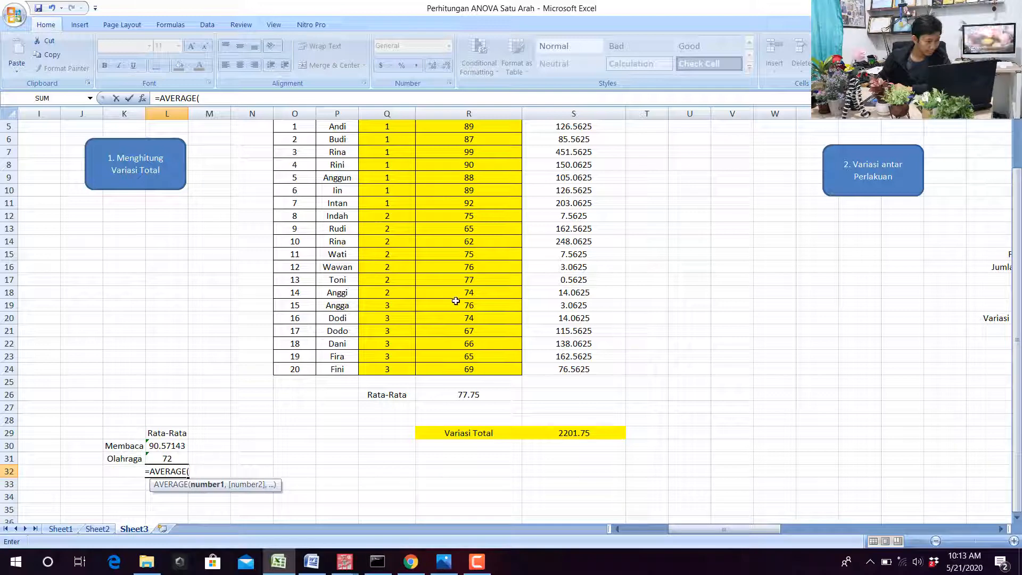
drag(467, 305, 472, 364)
key(Return)
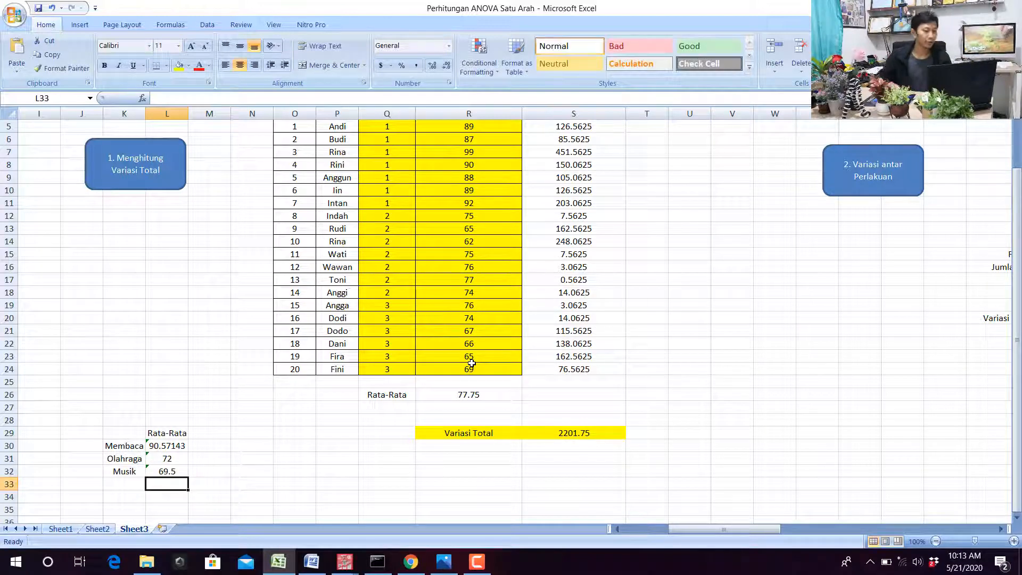
- Compare the average scores of the Membaca, Olahraga and Musik groups in cells L30 to L32
scroll(472, 364, down, 2)
drag(177, 367, 173, 395)
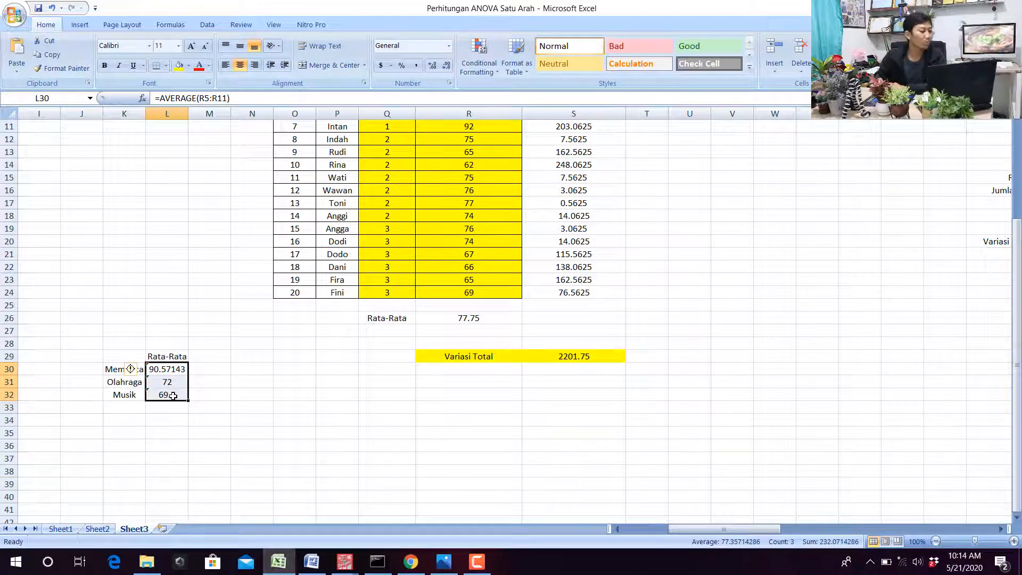
scroll(173, 396, up, 3)
scroll(173, 396, down, 2)
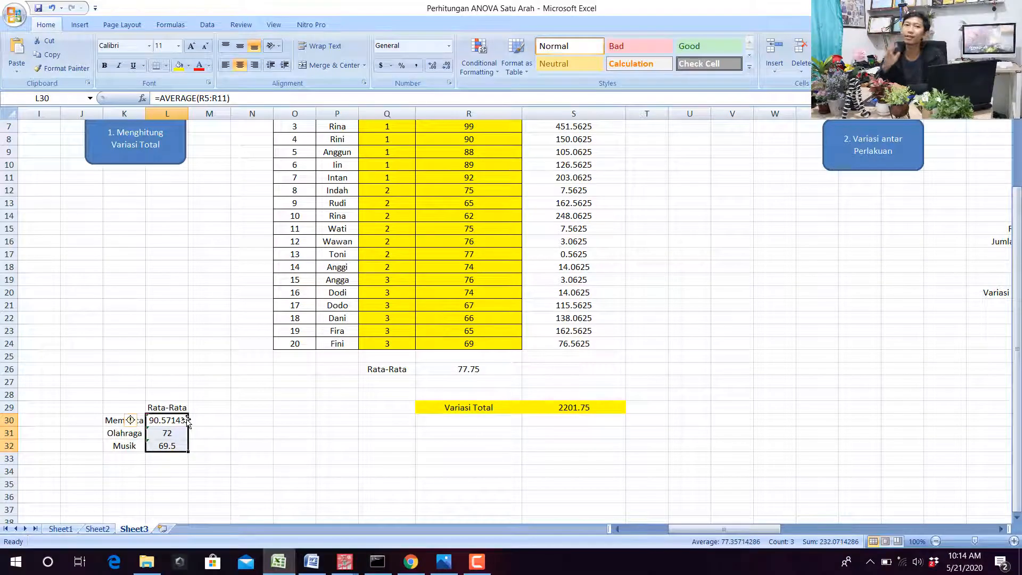
scroll(187, 421, down, 2)
click(166, 343)
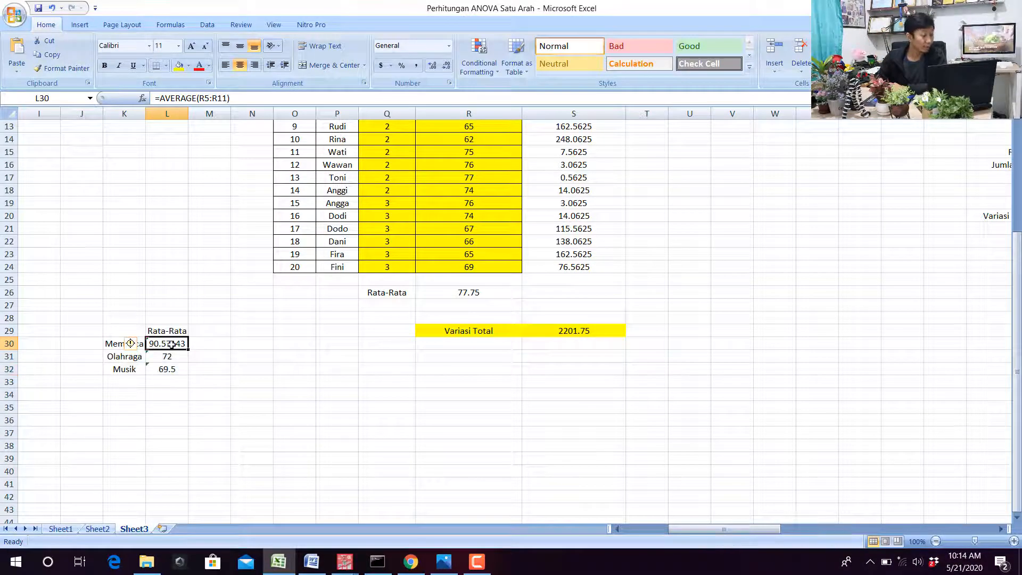
click(169, 355)
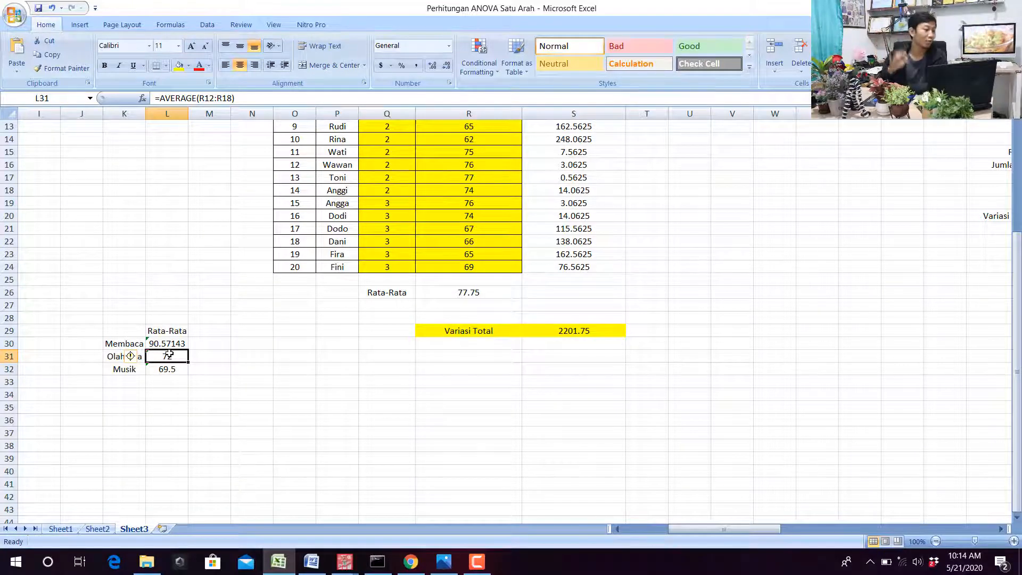
click(233, 420)
click(170, 369)
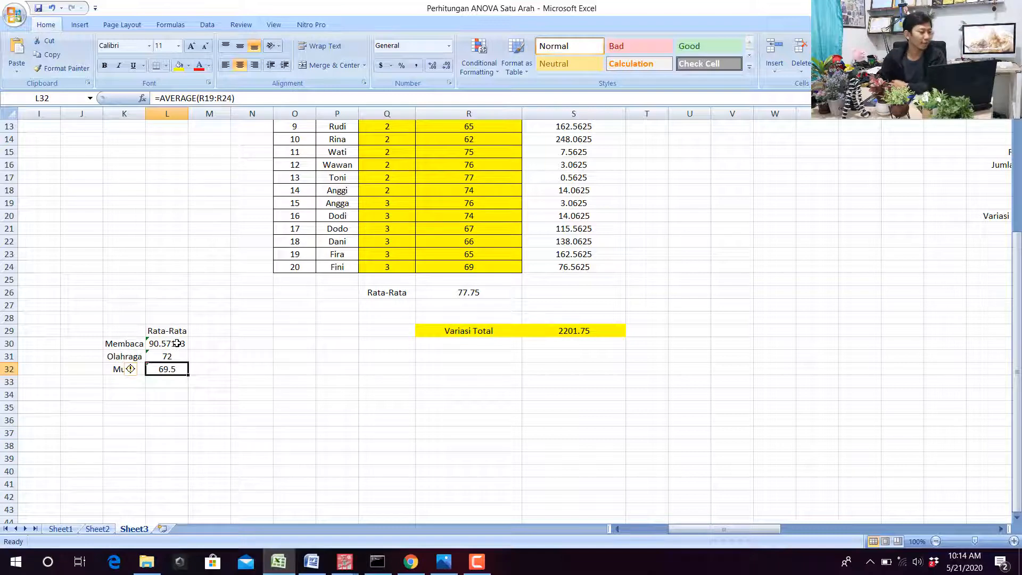
click(177, 343)
click(171, 358)
click(175, 346)
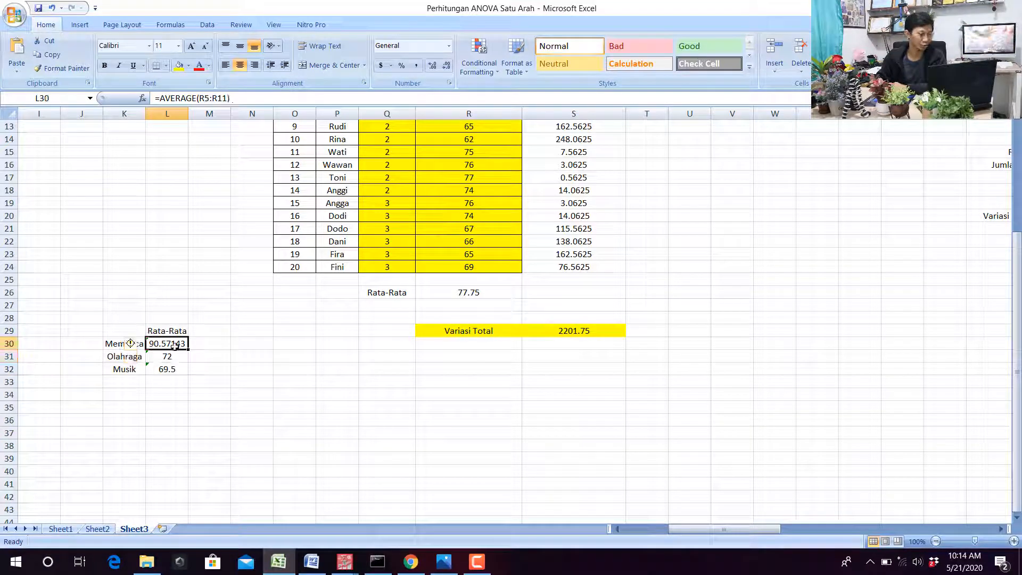
click(170, 357)
click(173, 371)
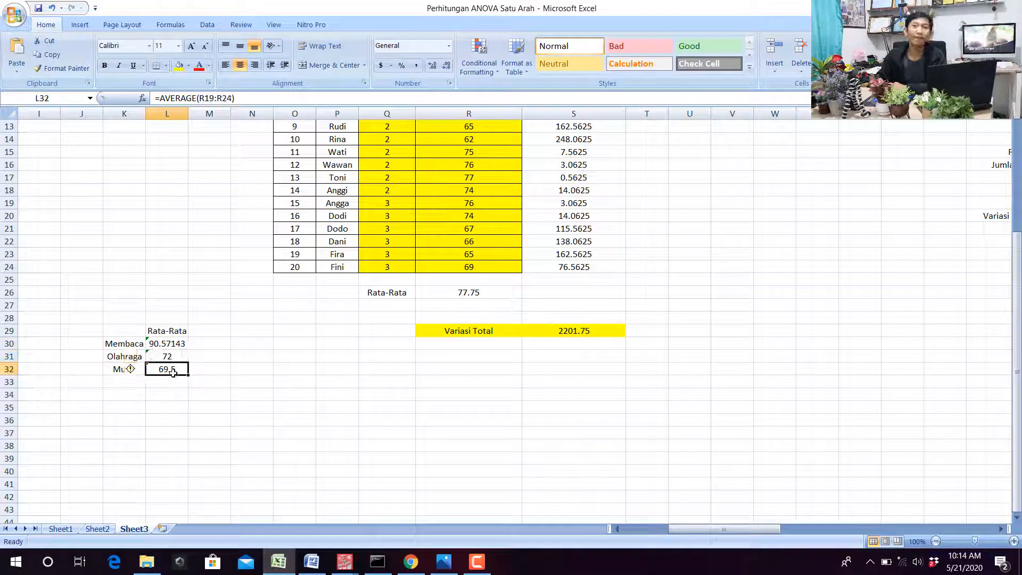
click(174, 346)
click(173, 357)
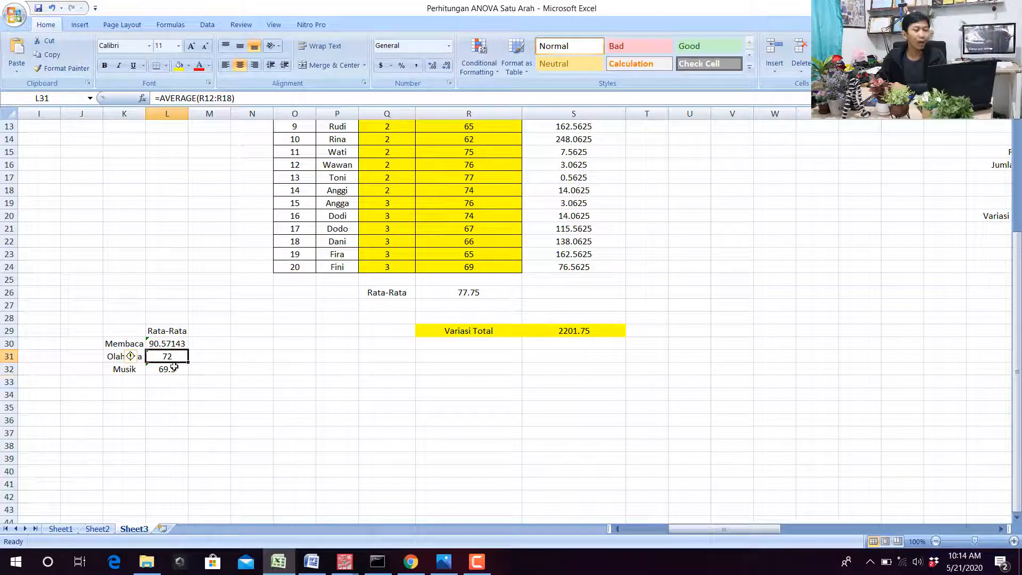
click(174, 368)
click(175, 343)
click(175, 367)
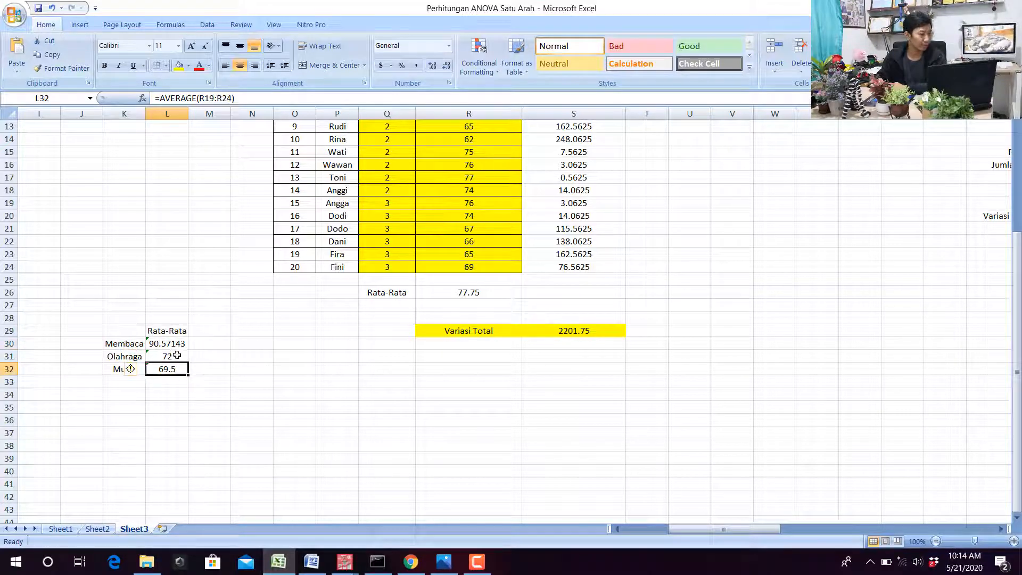
click(176, 355)
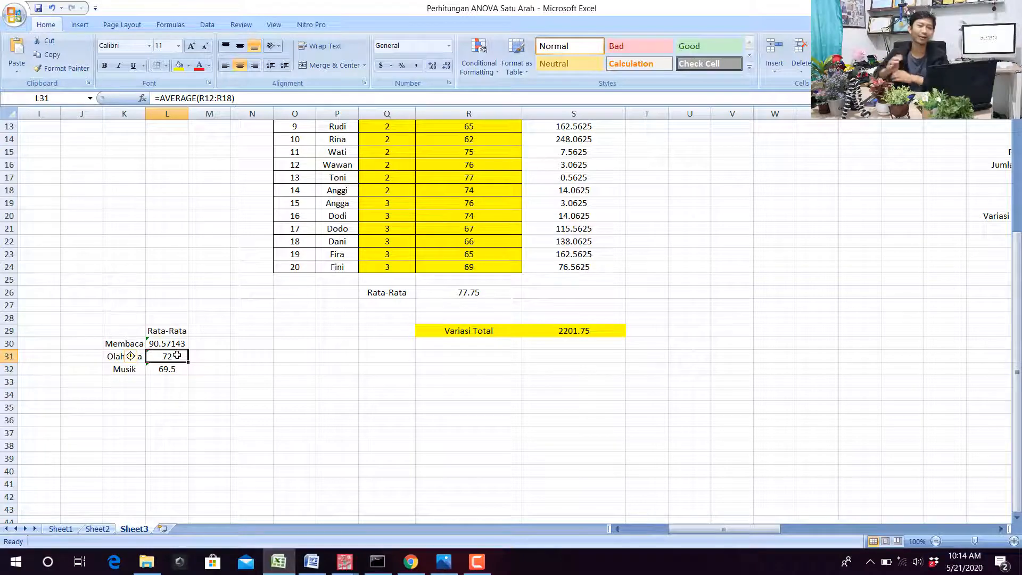
- Copy the Hobi and Nilai Ujian Matematika data in Q5:R24 and switch to the SPSS data file Data SPSS Analisis Varians 1 Arah.sav
scroll(177, 355, up, 4)
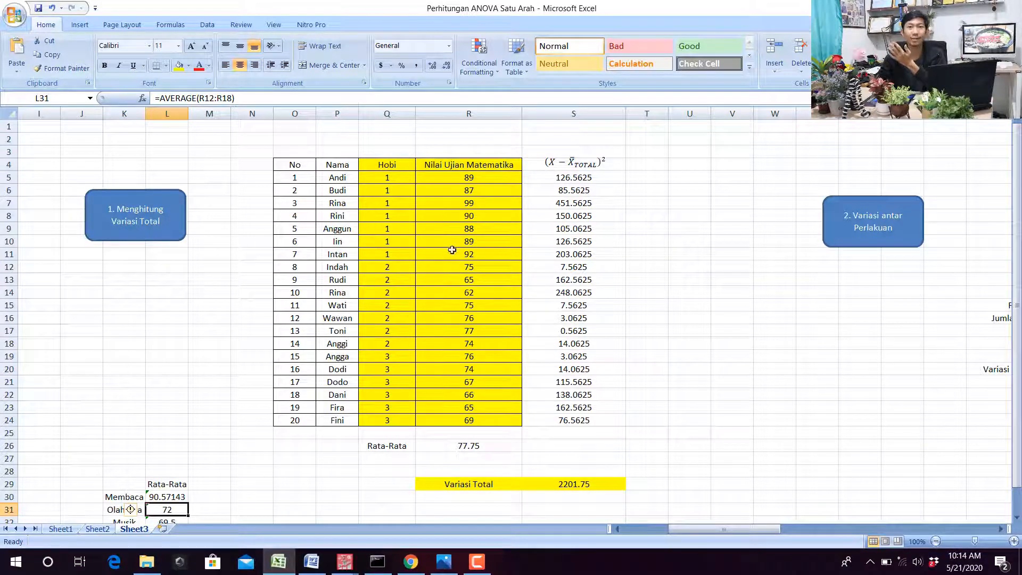
click(392, 177)
drag(392, 177, 488, 417)
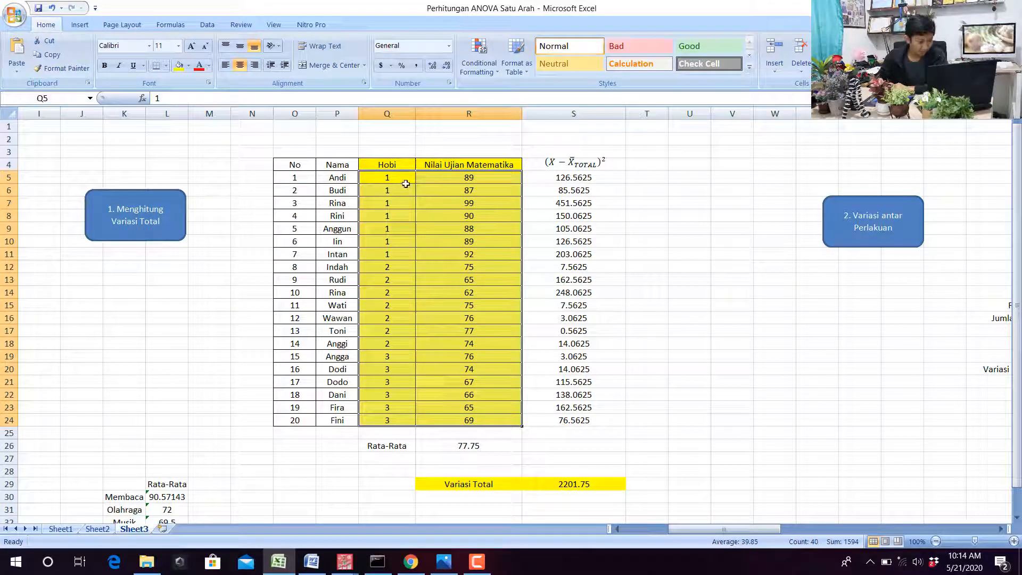
right_click(408, 186)
click(434, 207)
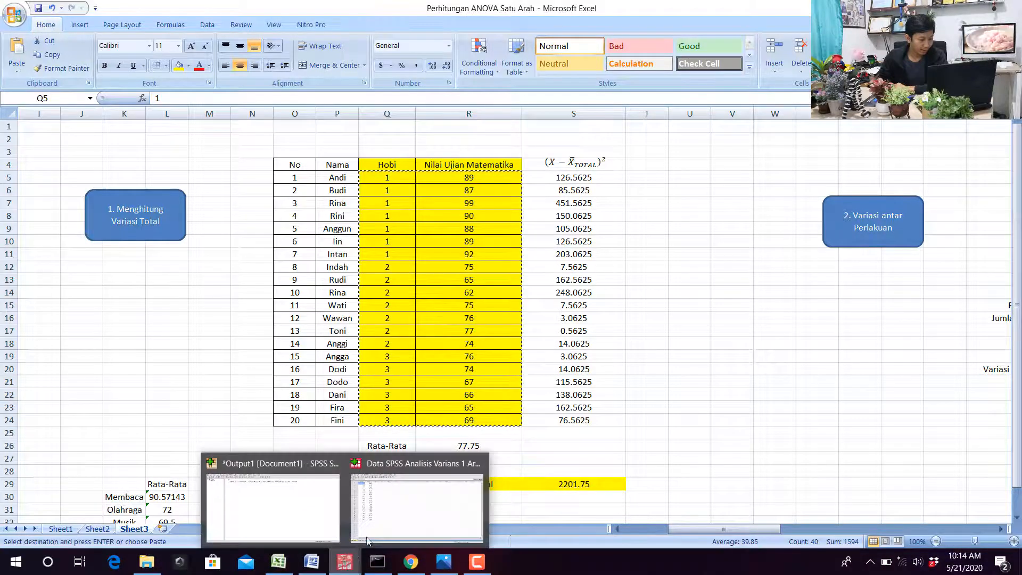
key(alt+Tab)
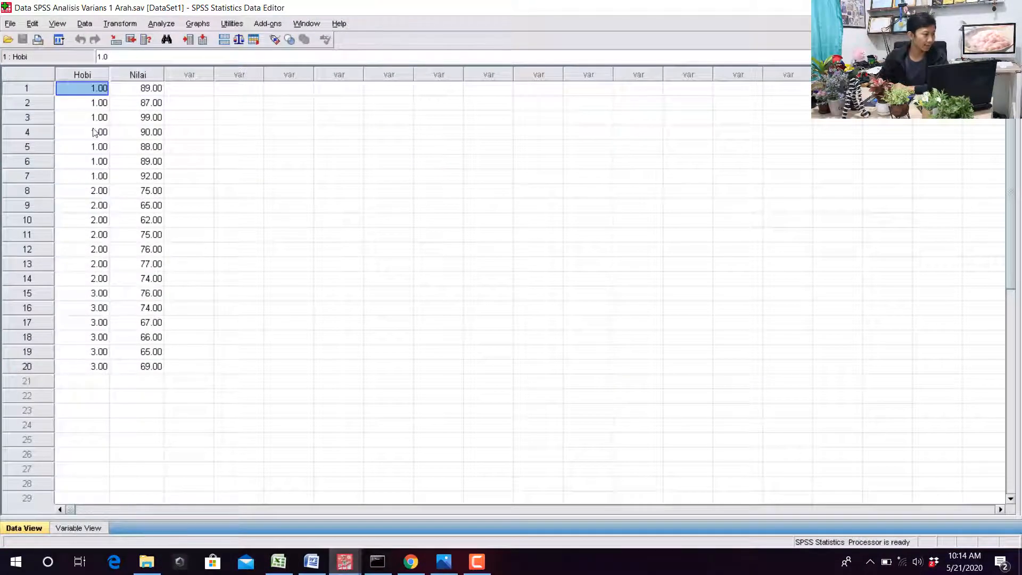
- Toggle the value labels display in the data view to compare the Hobi codes with their labels
click(274, 40)
click(275, 41)
click(275, 40)
click(273, 41)
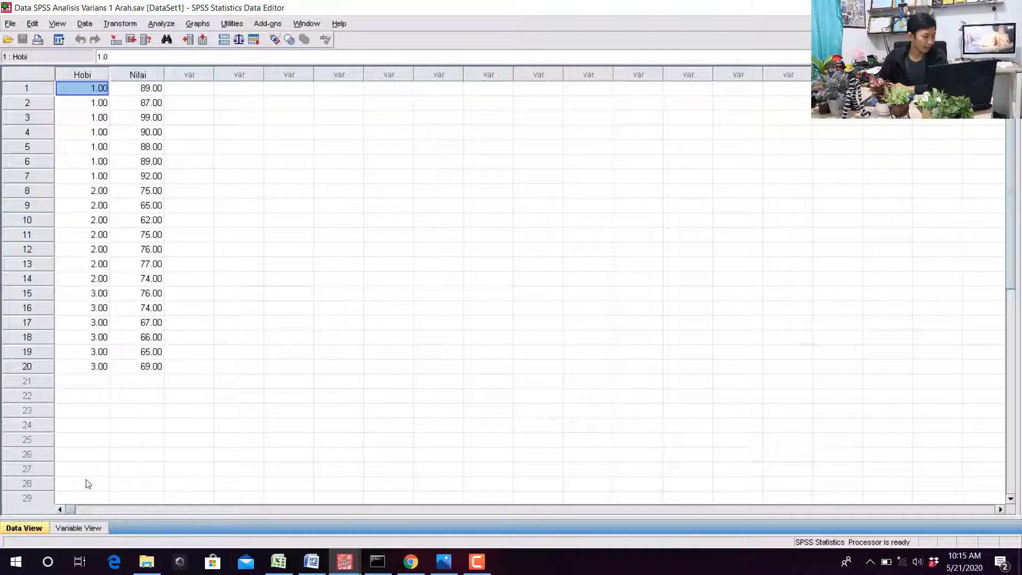
- Review the value labels defined for the Hobi variable, leave them as they are and return to the data view
click(83, 525)
click(376, 70)
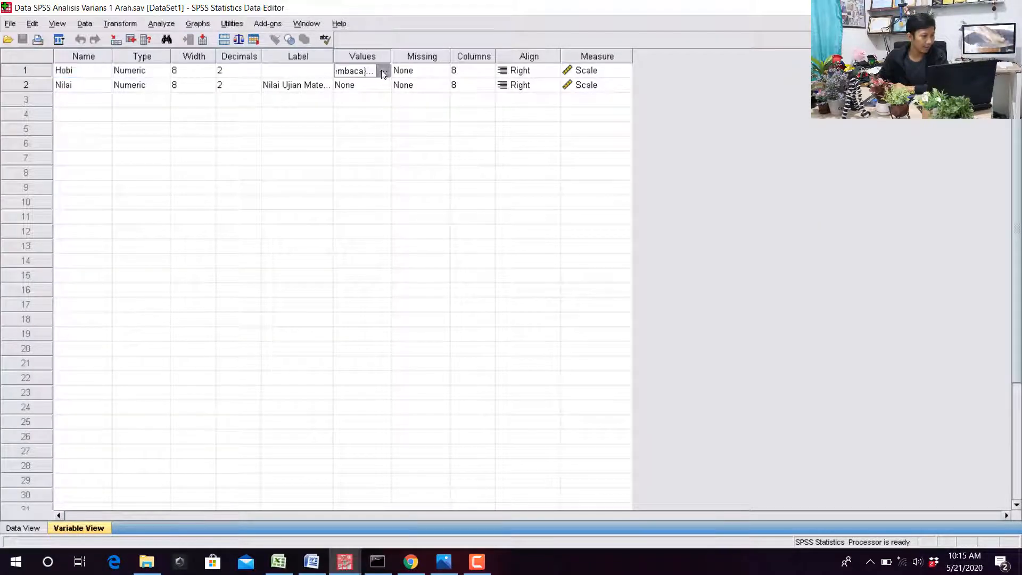
click(385, 70)
click(473, 276)
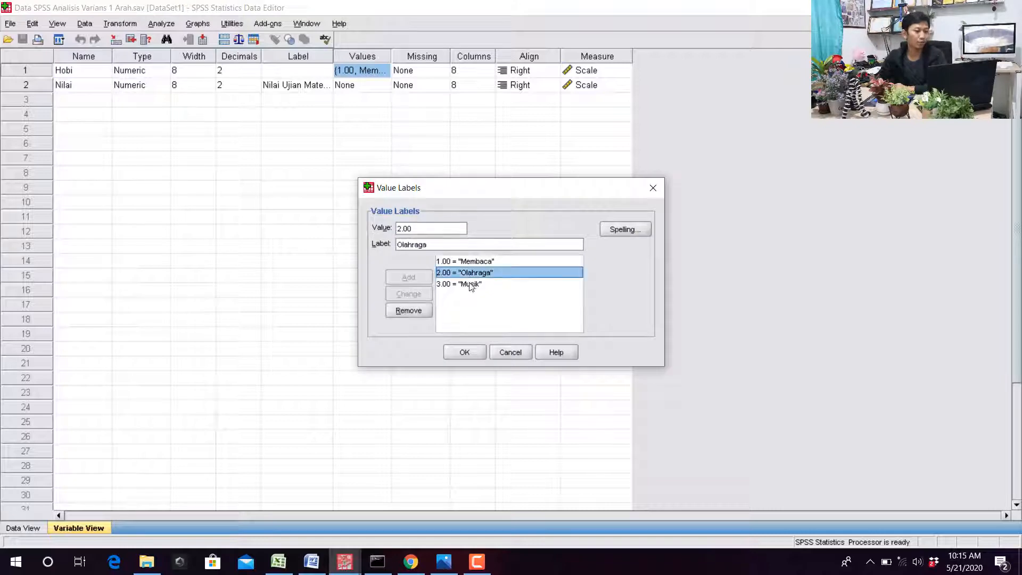
click(509, 353)
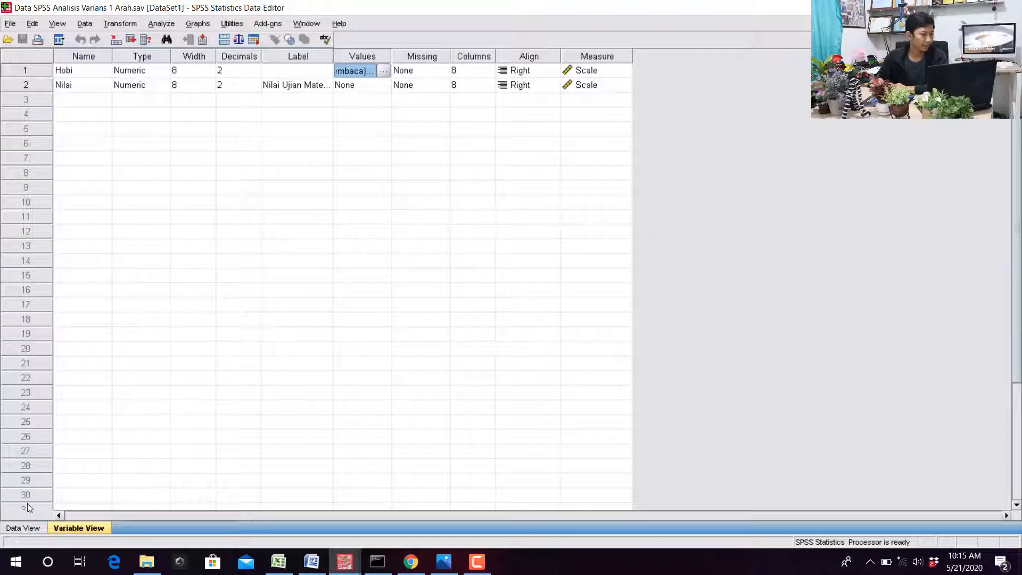
click(25, 529)
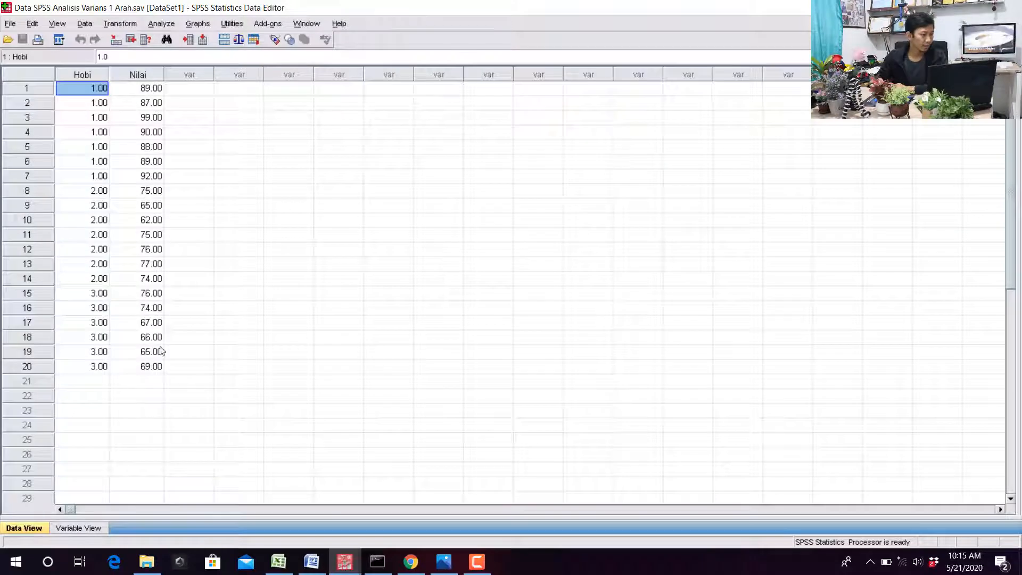
- Run a One-Way ANOVA with Nilai Ujian Matematika as the dependent variable and Hobi as the factor
click(175, 24)
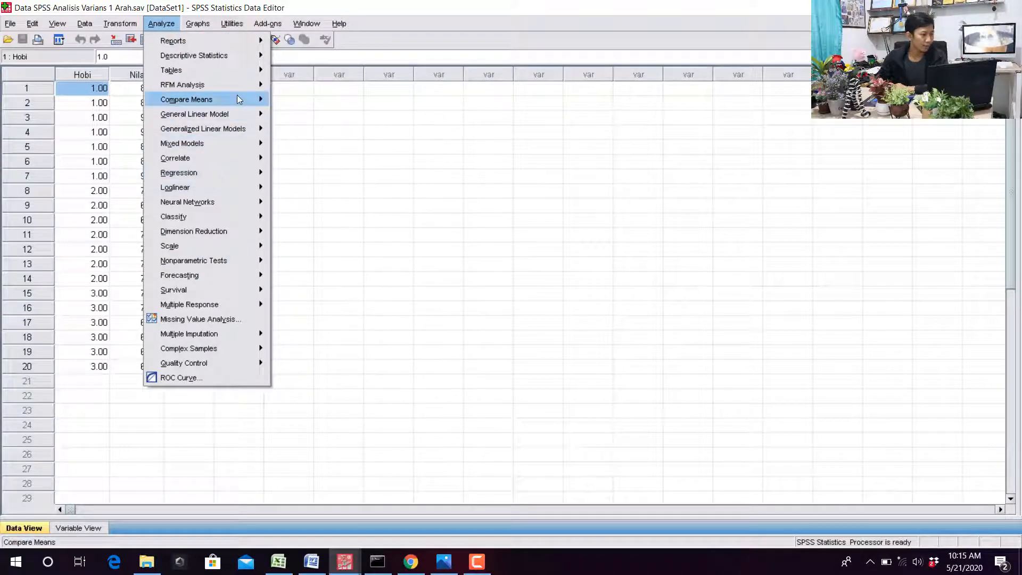
mouse_move(237, 98)
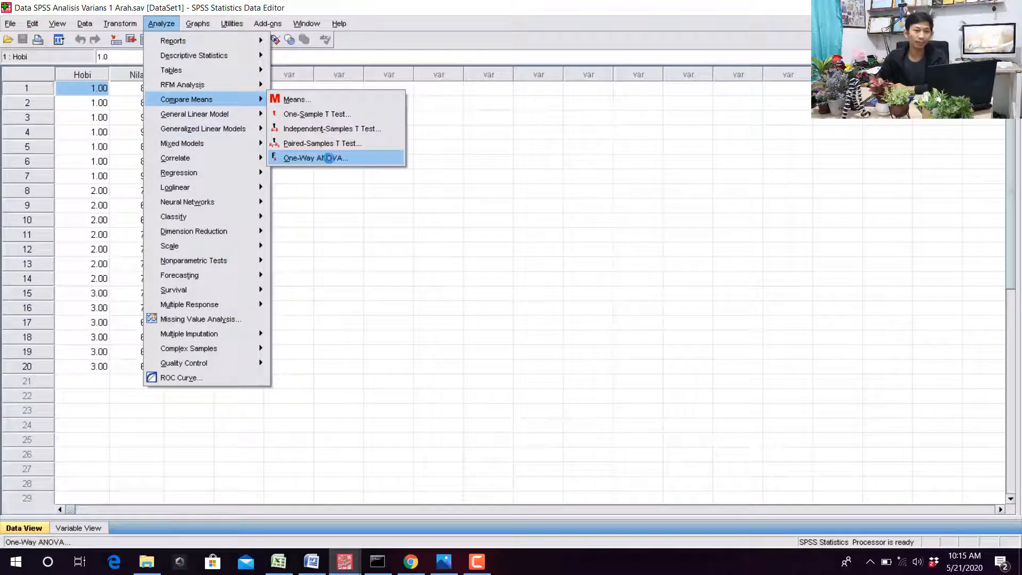
click(327, 157)
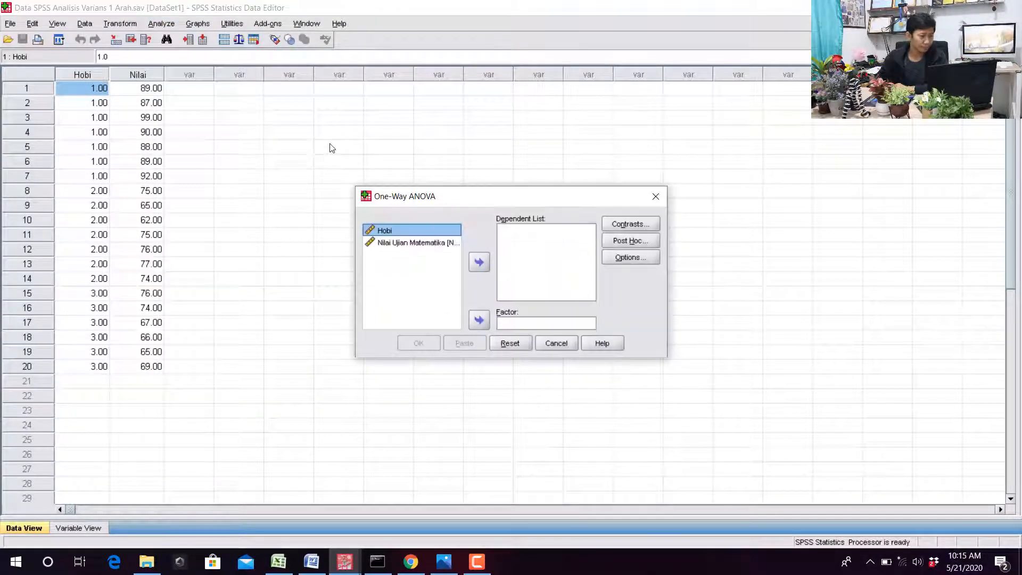
click(441, 276)
click(479, 267)
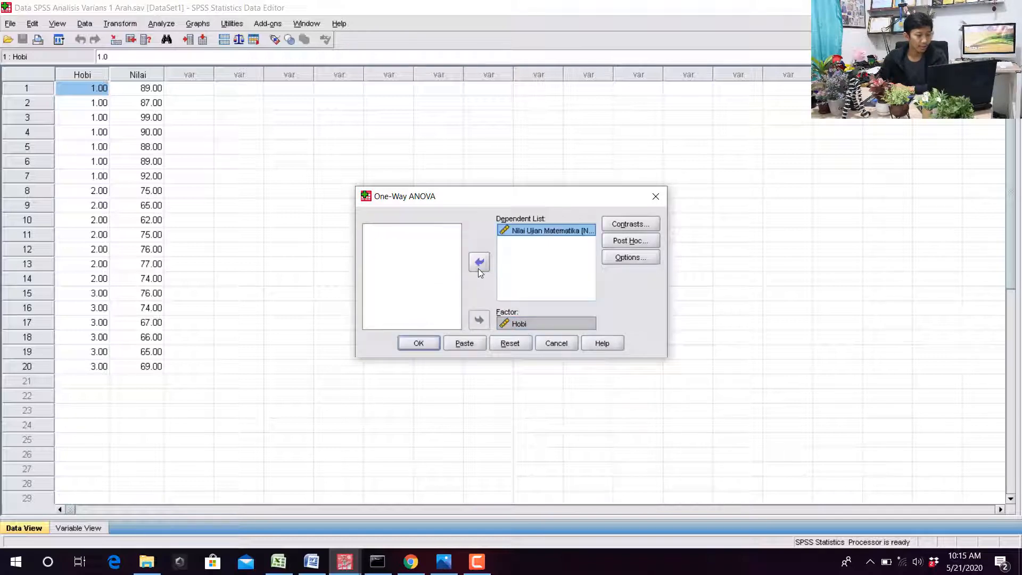
click(412, 342)
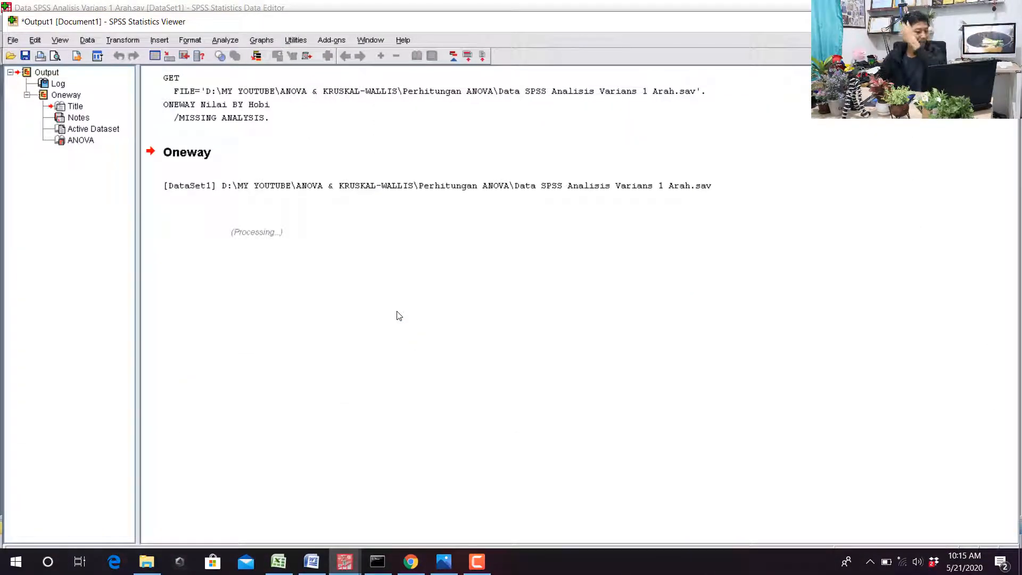
- Copy the ANOVA output table and paste it into a new blank Microsoft Word document
click(423, 260)
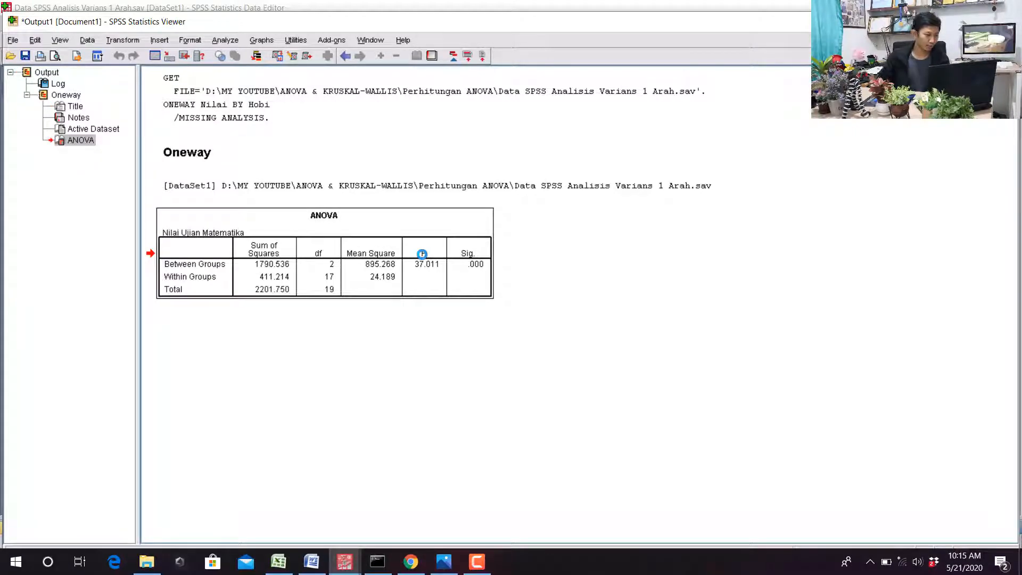
key(super)
text(wor)
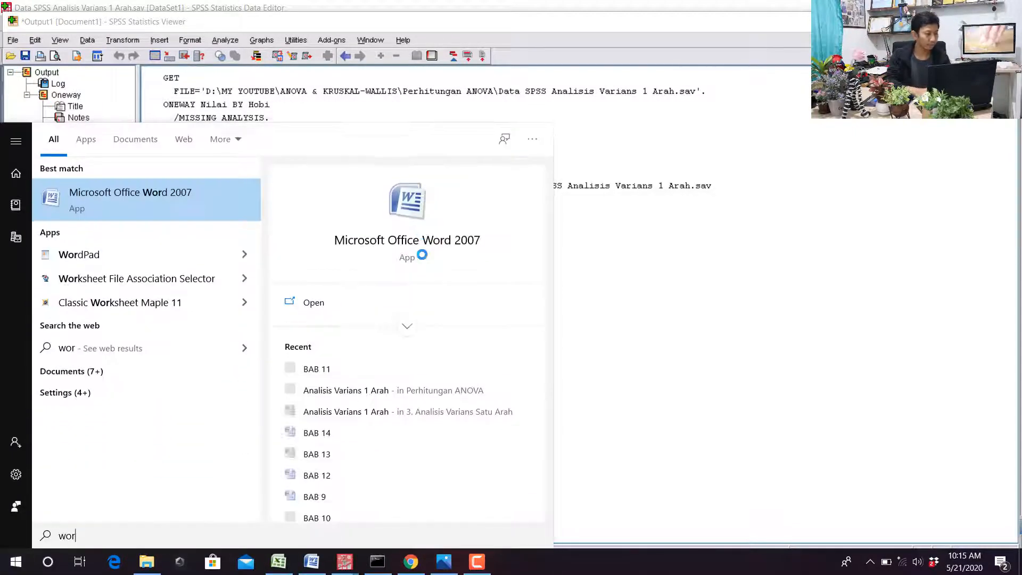
key(Return)
click(853, 149)
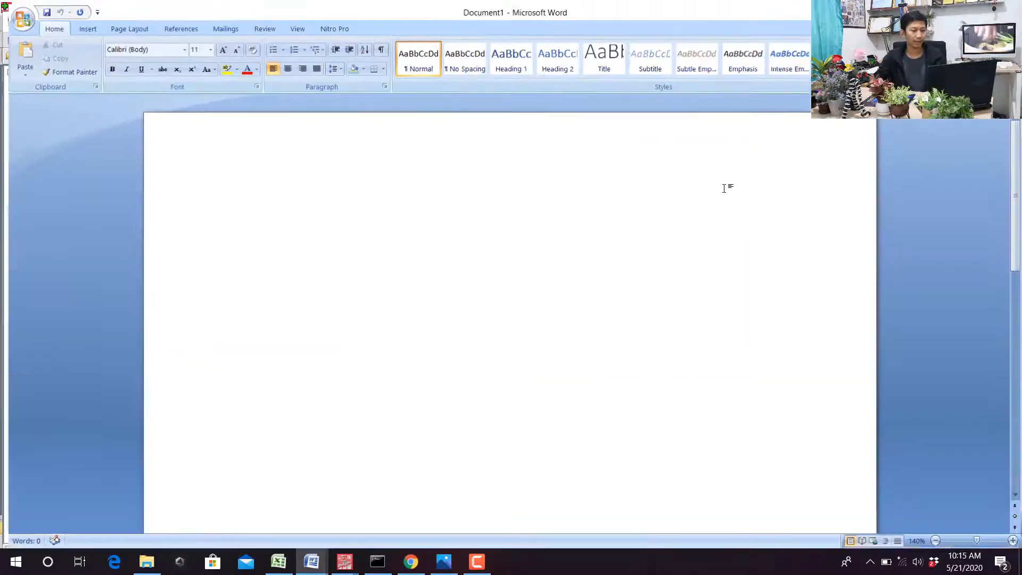
key(ctrl+v)
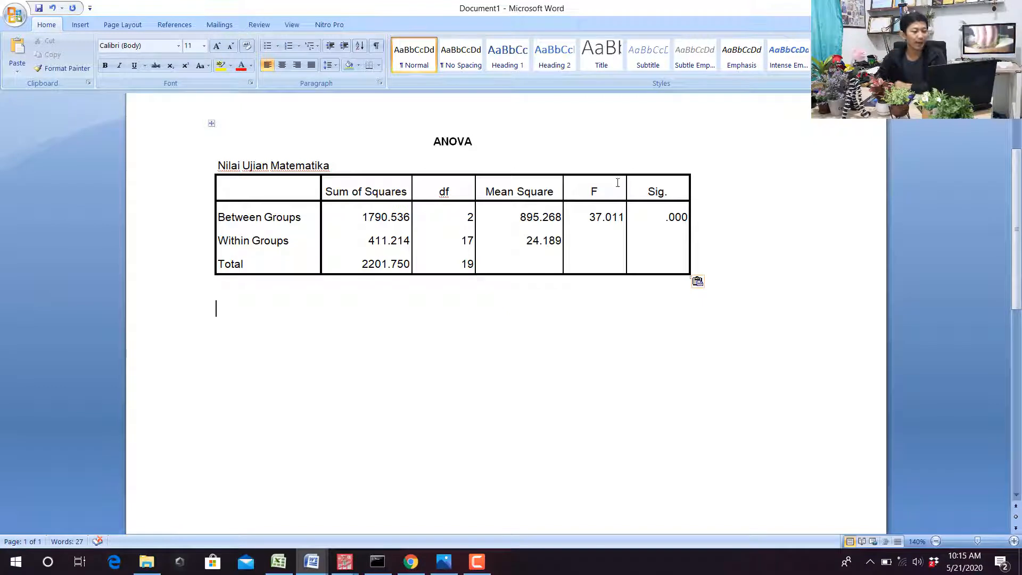
- Highlight the F heading and its Between Groups value in the pasted ANOVA table in yellow
drag(600, 193, 607, 215)
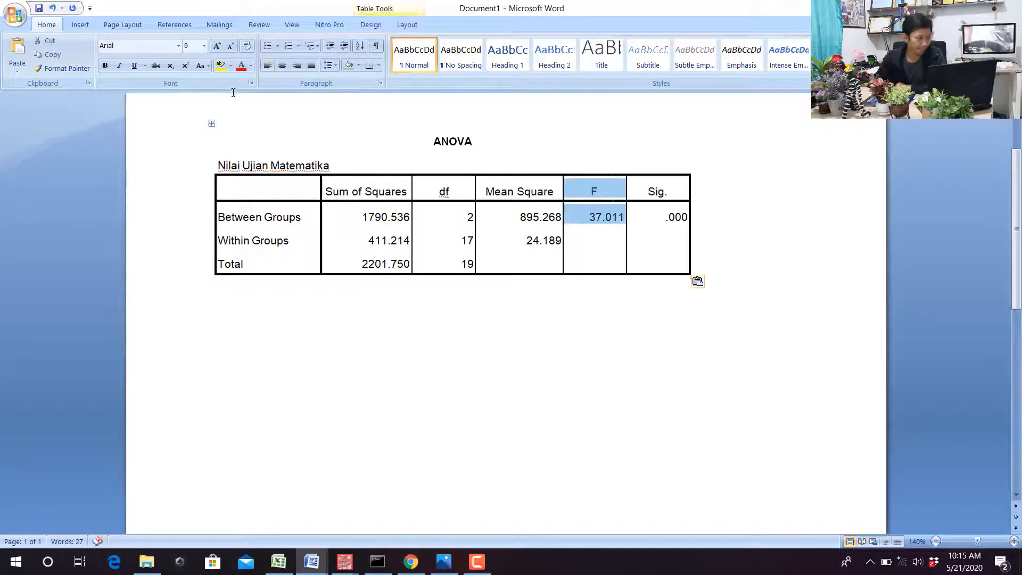
click(226, 67)
click(306, 354)
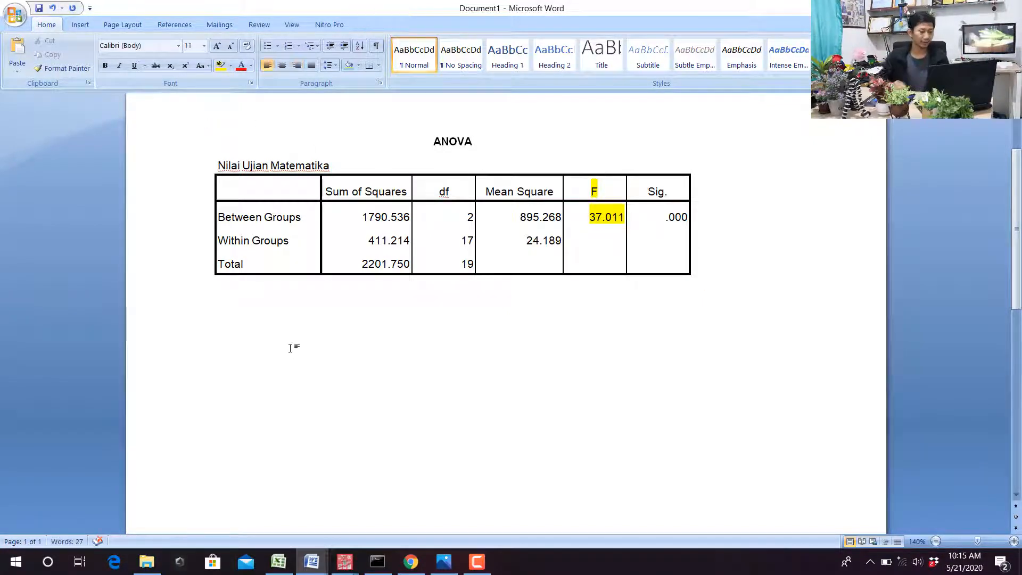
- Write the sentence "Diketahui nilai statistik F adalah 37,011." below the ANOVA table
key(Return)
text(Diketahui ni)
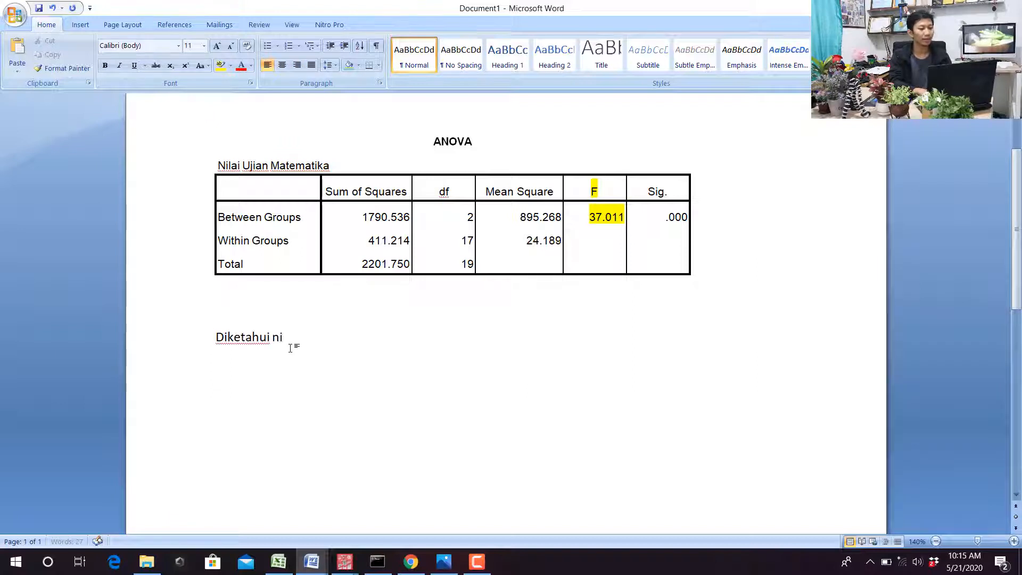
text(lai statistik)
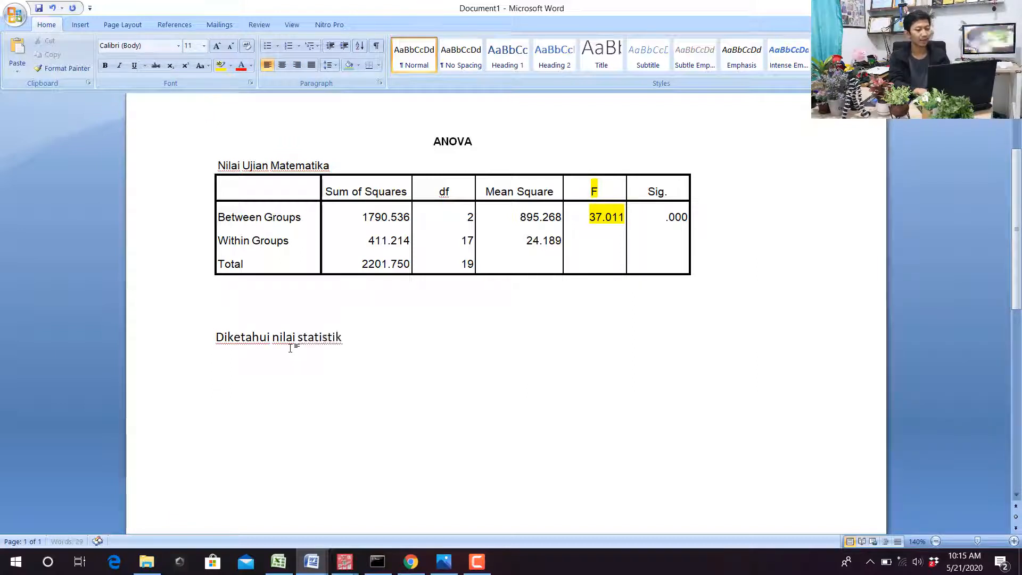
text( F adalah )
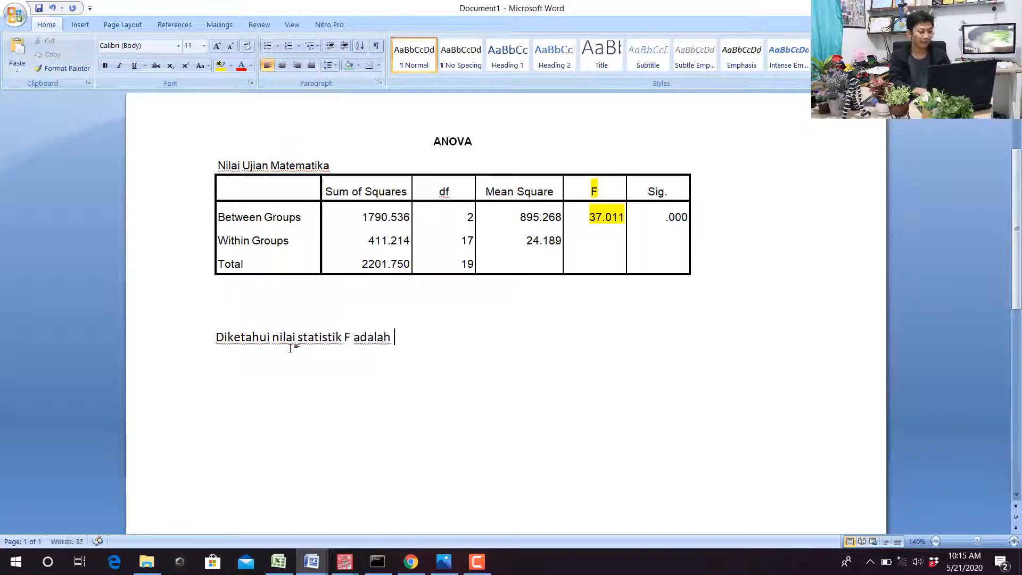
text(37,011.)
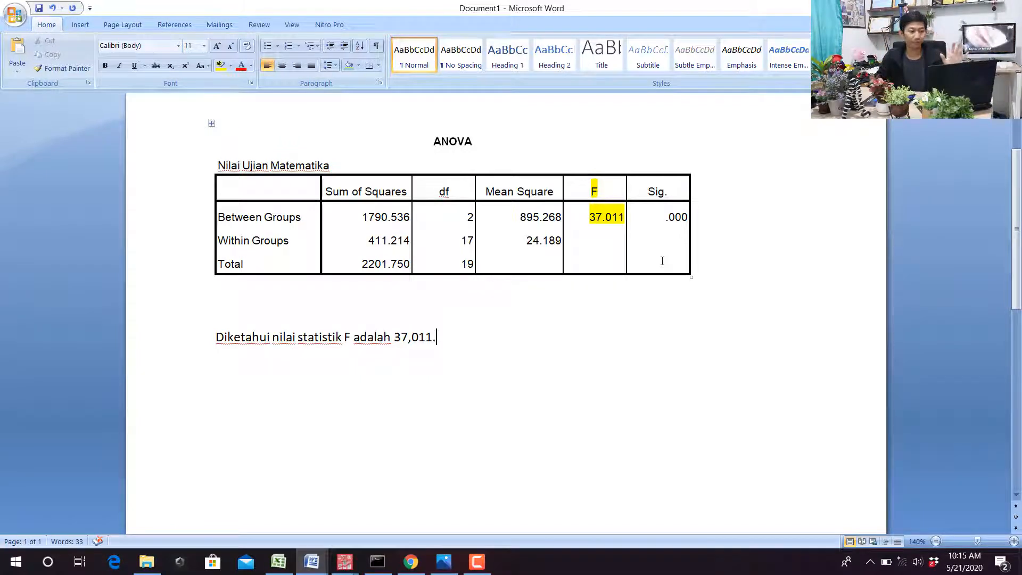
- Highlight the Sum of Squares, df and Mean Square values of the ANOVA table in yellow
drag(404, 224, 486, 261)
click(222, 66)
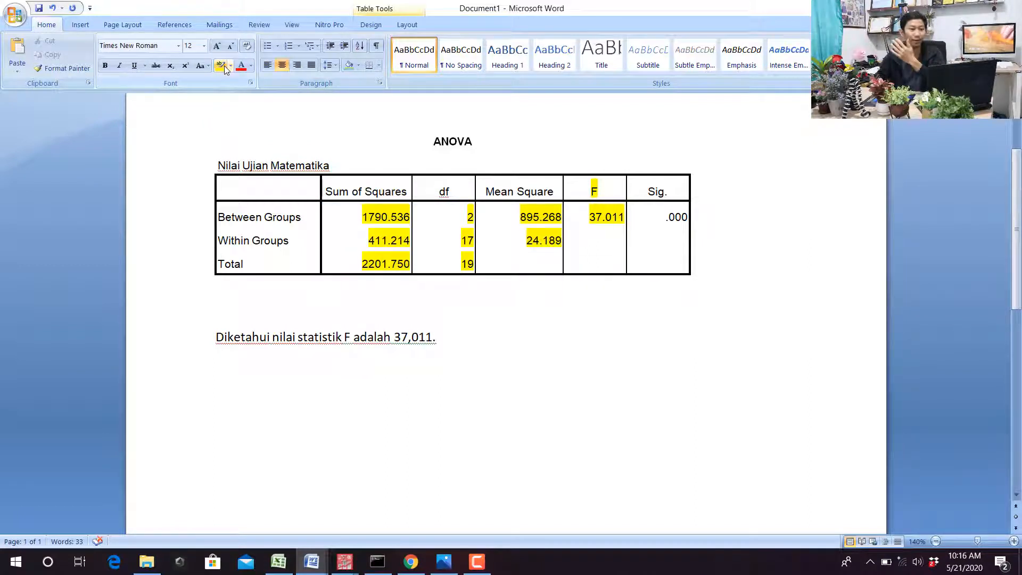
- Switch to the Analisis Varians 1 Arah document and examine the formula table for Variasi, Derajat Kebebasan, Kuadrat Mean and F
mouse_move(312, 561)
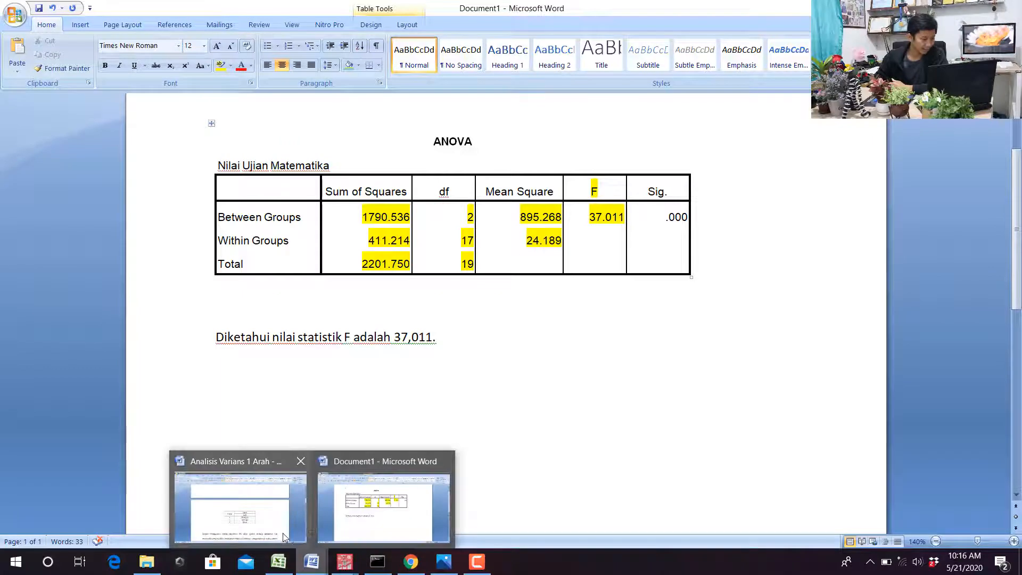
click(282, 525)
scroll(315, 205, down, 10)
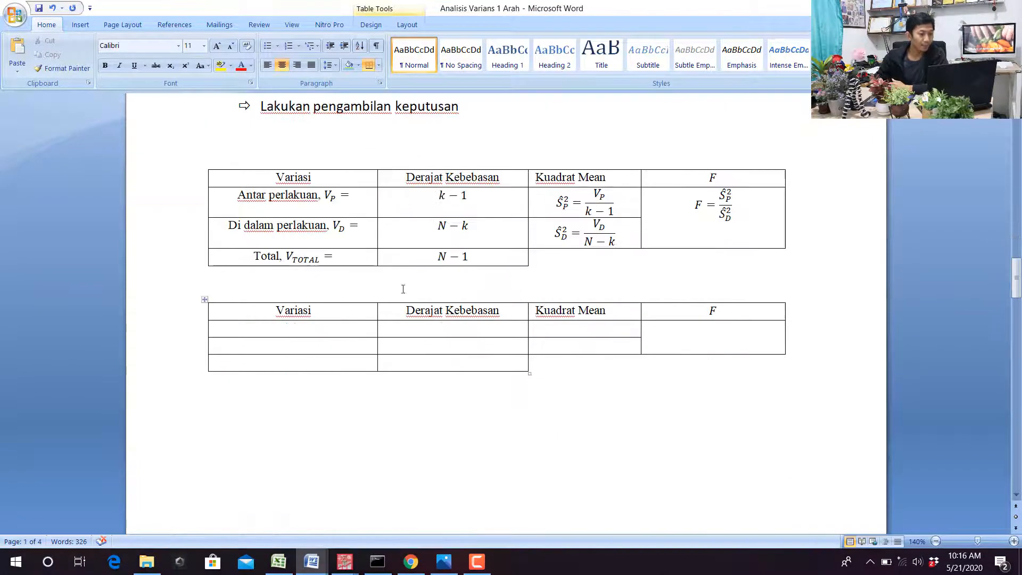
drag(312, 200, 686, 250)
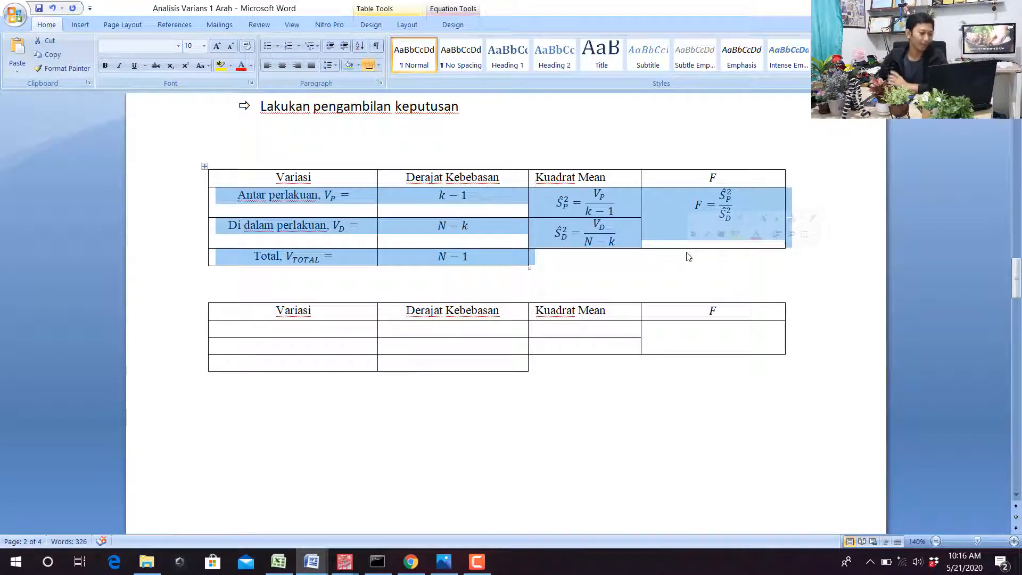
- Switch to the Excel workbook Perhitungan ANOVA Satu Arah and clear the Rata-Rata cell R26 and the Variasi Total cell S29
click(278, 562)
scroll(535, 377, down, 3)
click(498, 371)
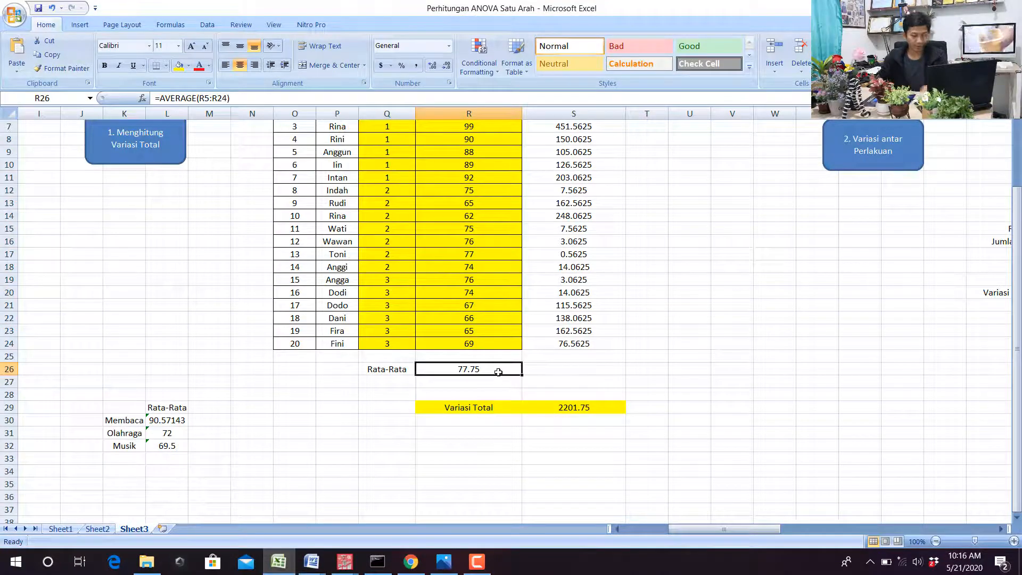
key(Delete)
click(570, 407)
key(Delete)
click(573, 509)
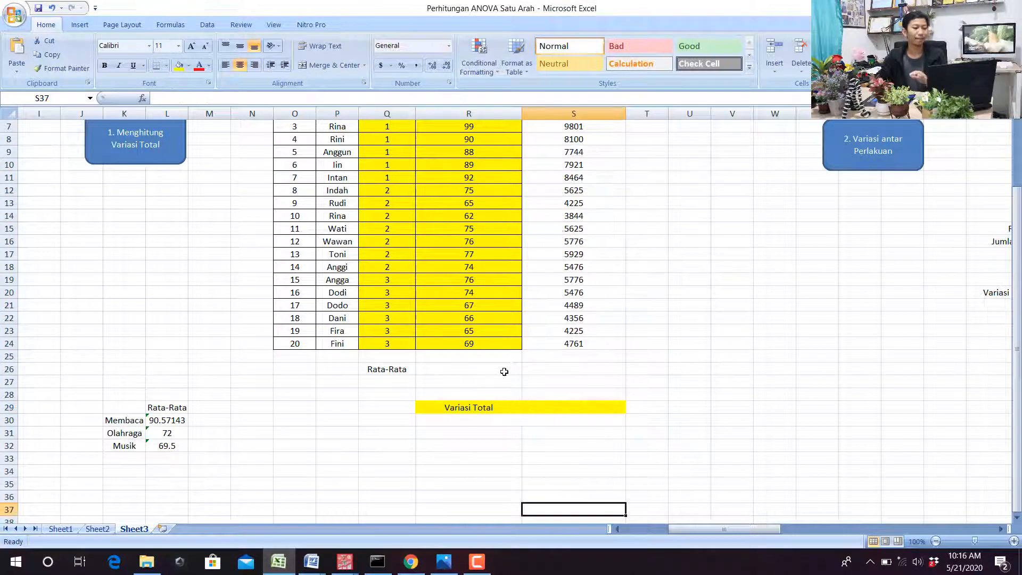
click(504, 371)
scroll(504, 370, up, 2)
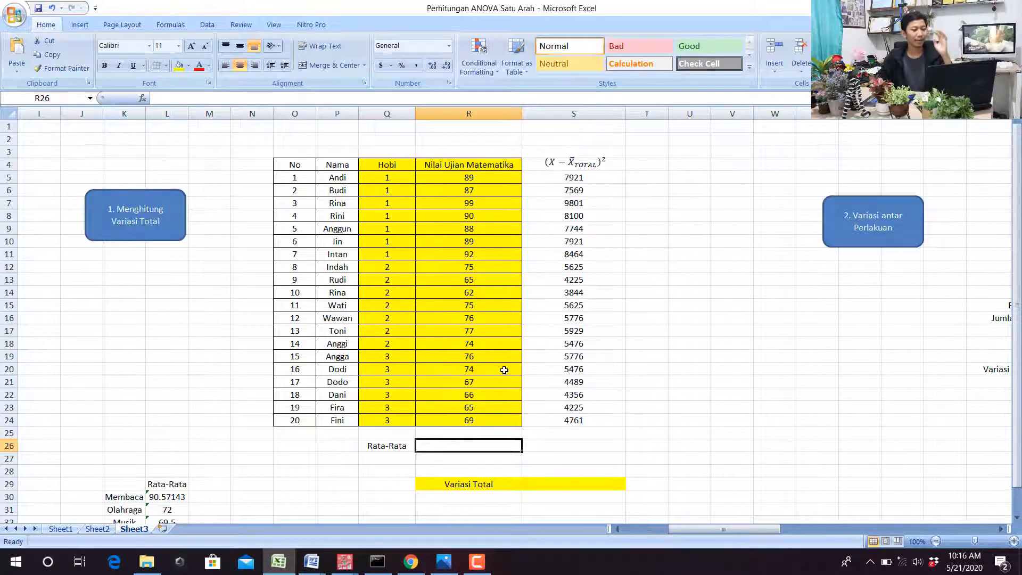
- Clear all the squared deviation formulas in S5:S24
click(589, 178)
key(BackSpace)
key(Return)
key(BackSpace)
key(Return)
key(BackSpace)
key(Return)
key(BackSpace)
key(Return)
key(BackSpace)
key(Return)
key(BackSpace)
key(Return)
key(BackSpace)
key(Return)
key(BackSpace)
key(Return)
key(BackSpace)
key(Return)
key(BackSpace)
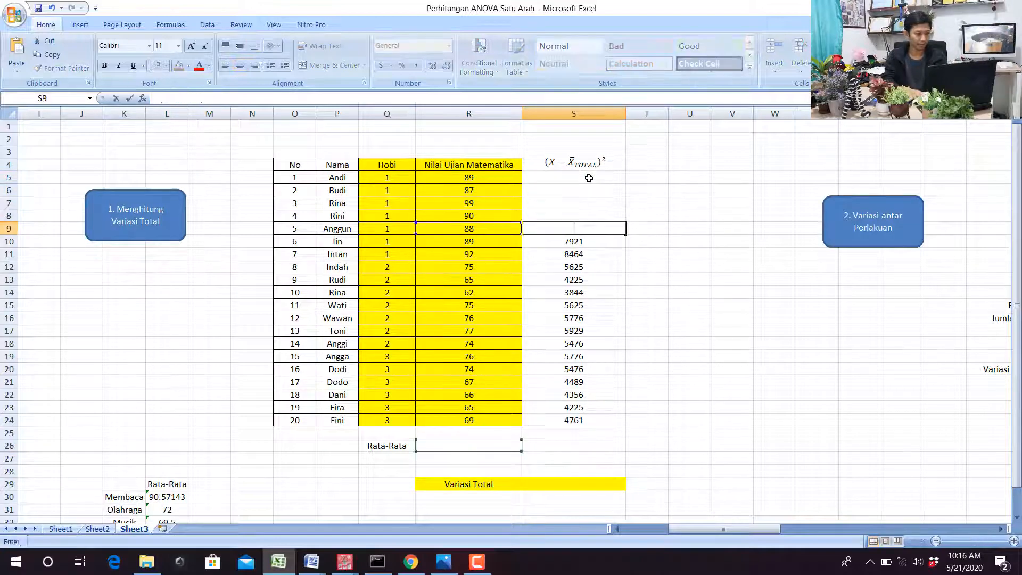
key(Return)
key(BackSpace)
key(Return)
key(BackSpace)
key(Return)
key(BackSpace)
key(Return)
key(BackSpace)
key(Return)
key(BackSpace)
key(Return)
key(BackSpace)
key(Return)
key(BackSpace)
key(Return)
key(BackSpace)
key(Return)
key(BackSpace)
key(Return)
key(BackSpace)
key(Return)
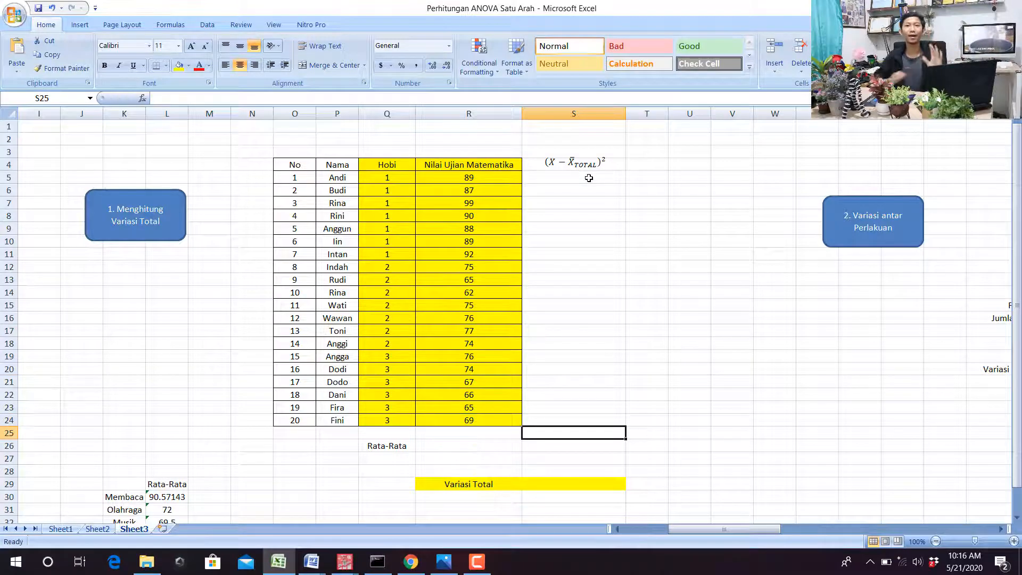
- Calculate the overall average of the Nilai Ujian Matematika scores in R26 with =AVERAGE(R5:R24)
drag(298, 165, 509, 418)
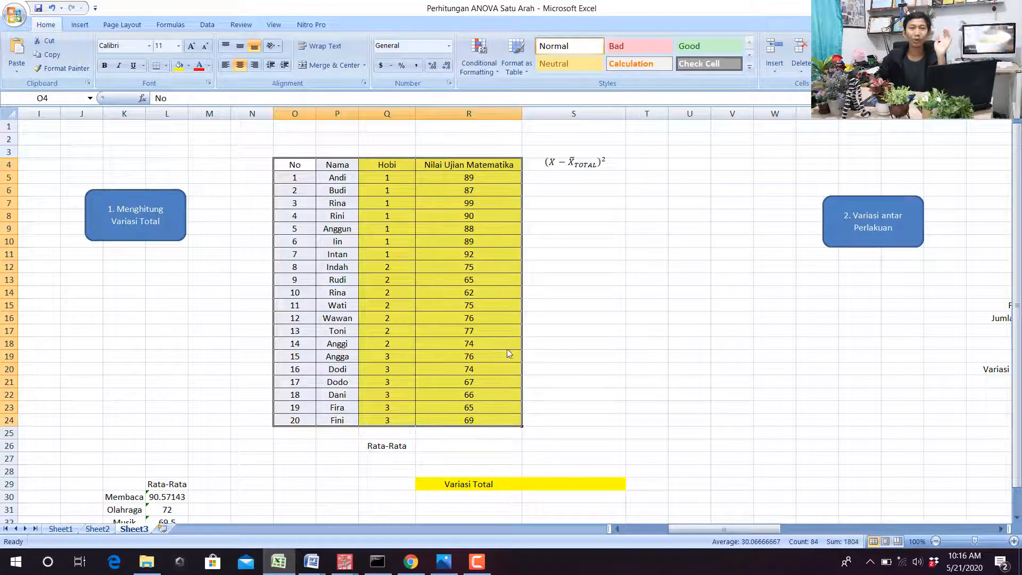
click(507, 349)
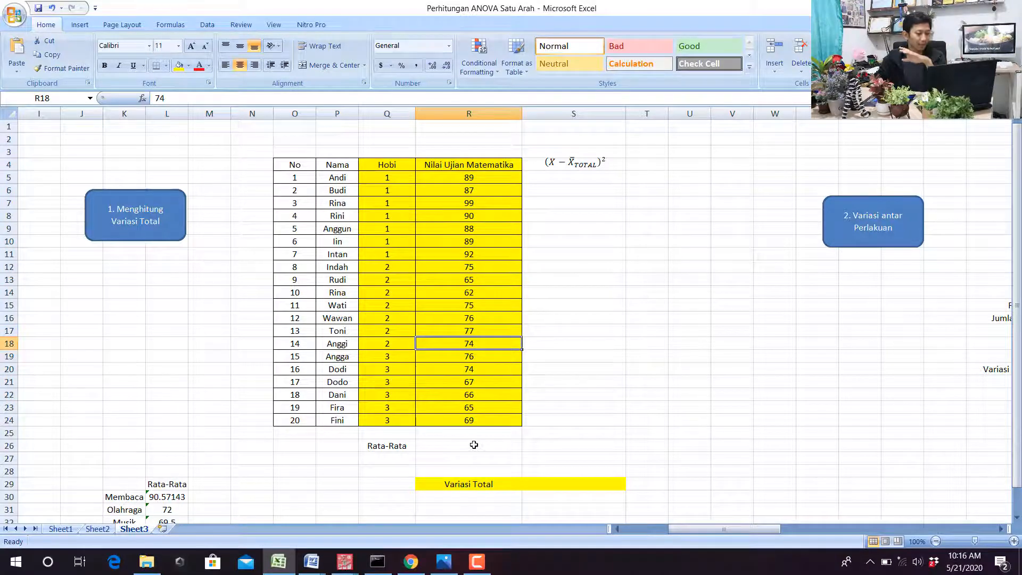
click(472, 445)
text(=av)
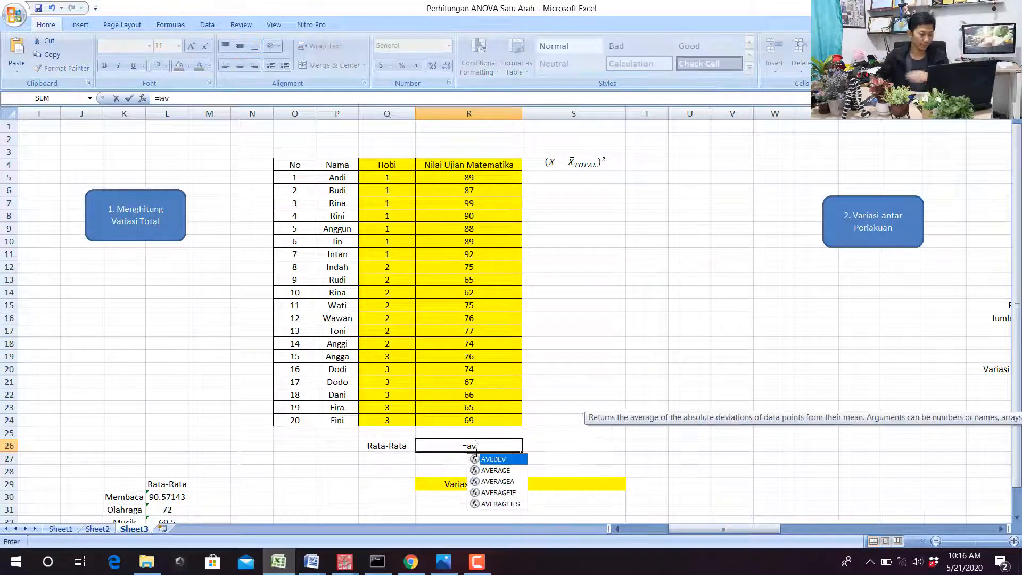
double_click(487, 471)
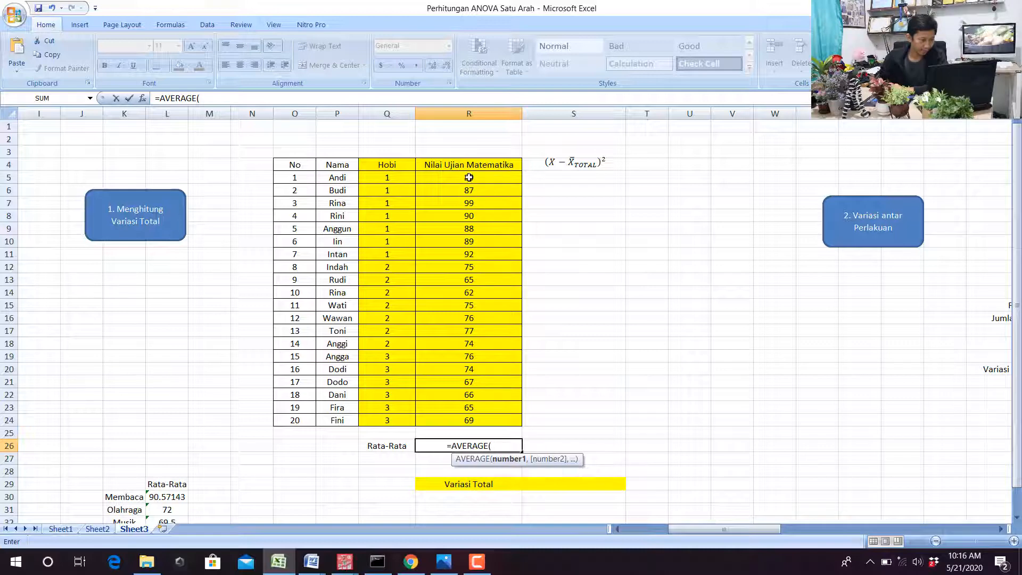
drag(470, 177, 474, 419)
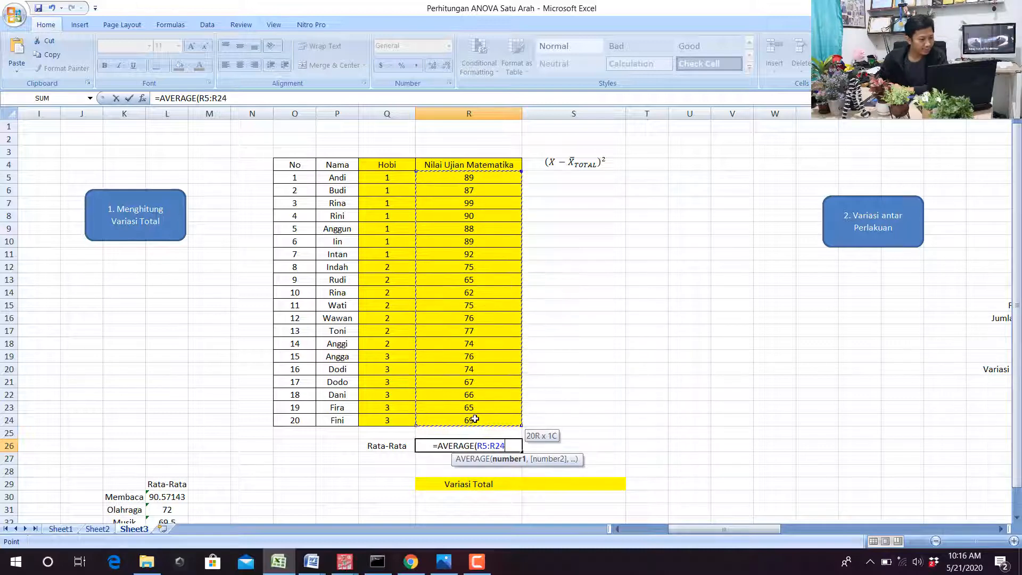
text())
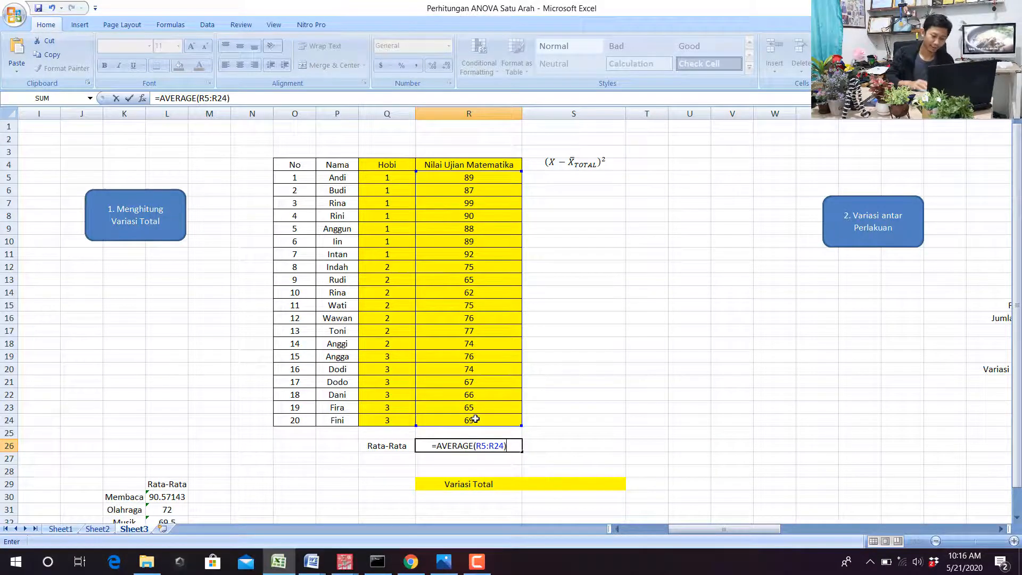
key(ctrl+Return)
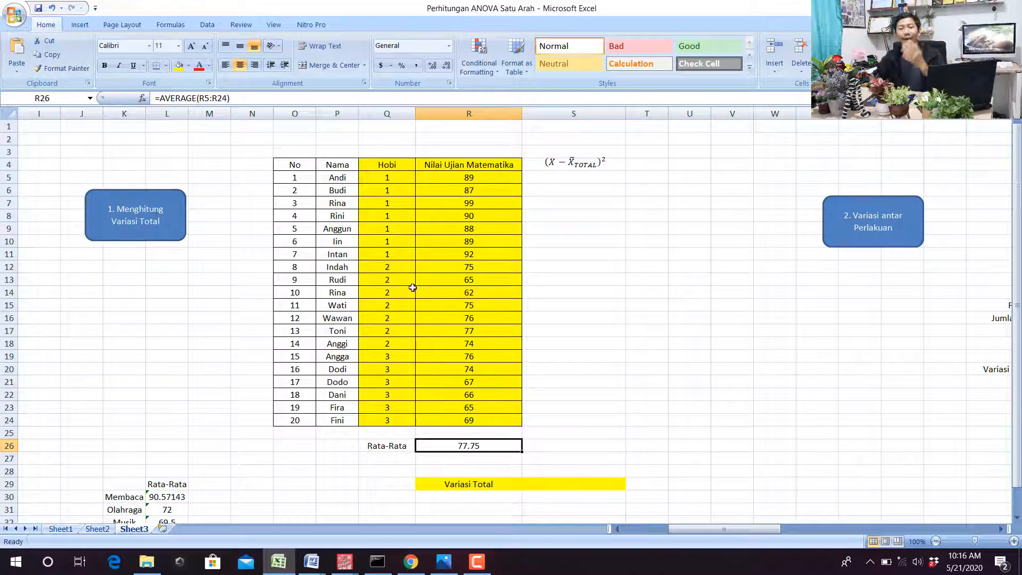
- Shade the overall Rata-Rata cell R26 with a light red fill
click(188, 65)
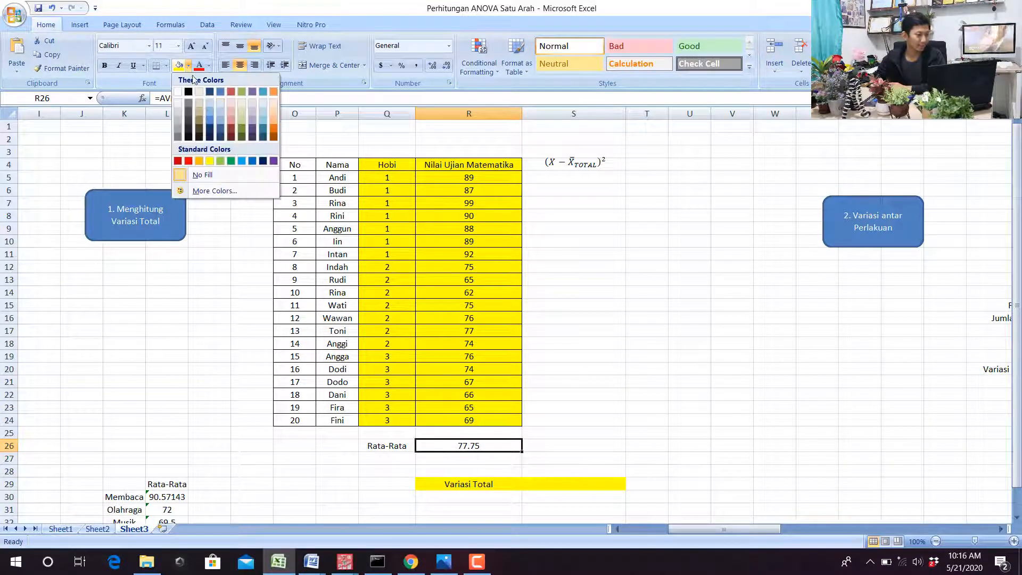
click(232, 126)
click(550, 259)
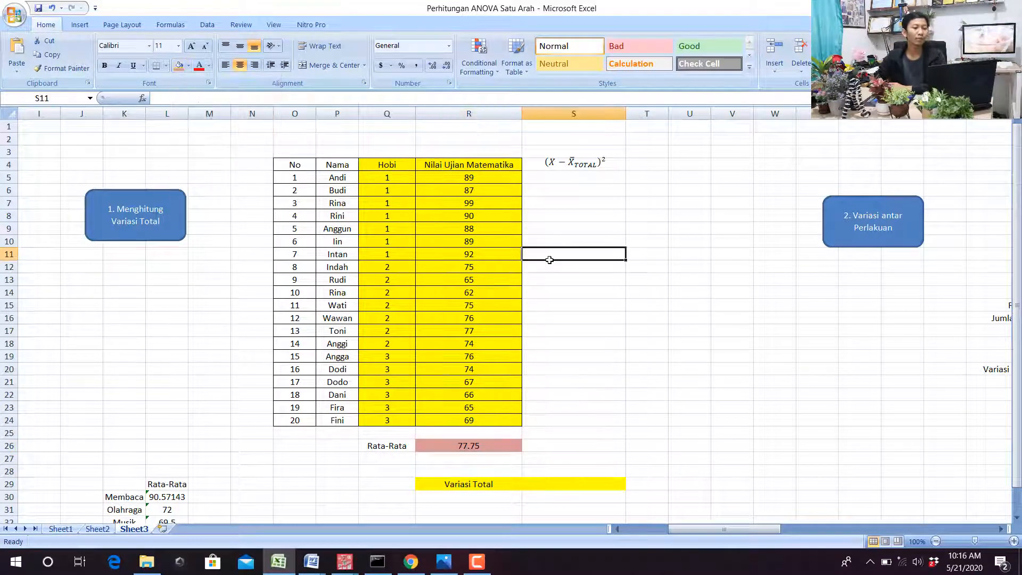
- Calculate each score's squared deviation from the overall average, entering =(R5-$R$26)^2 in S5 and filling it down to S24
click(575, 174)
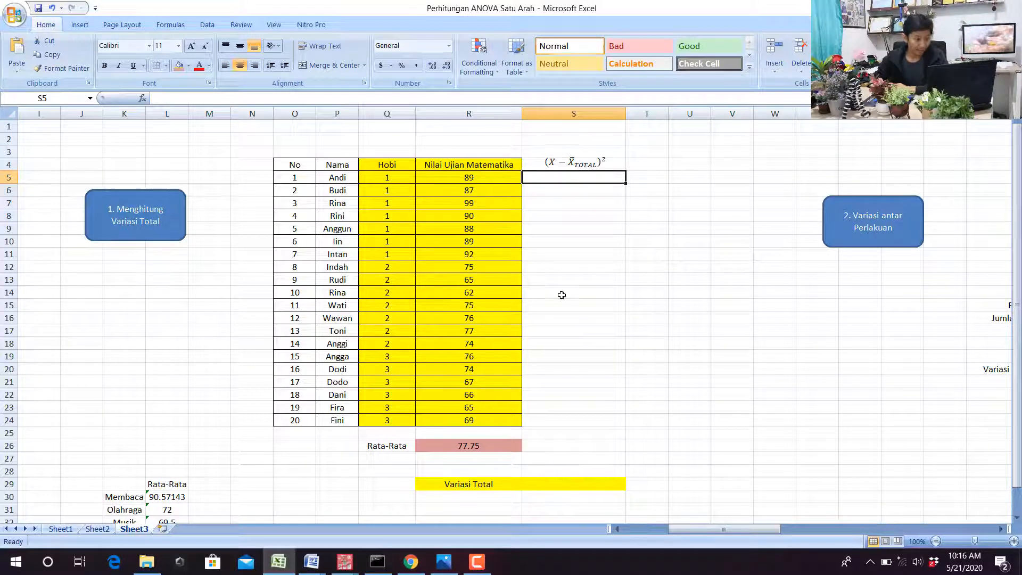
click(442, 449)
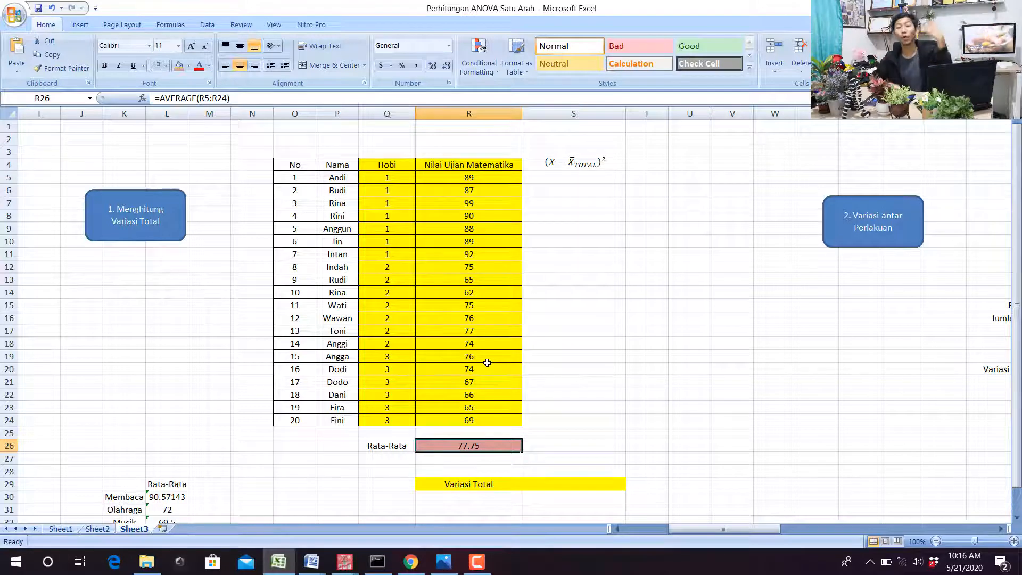
click(561, 178)
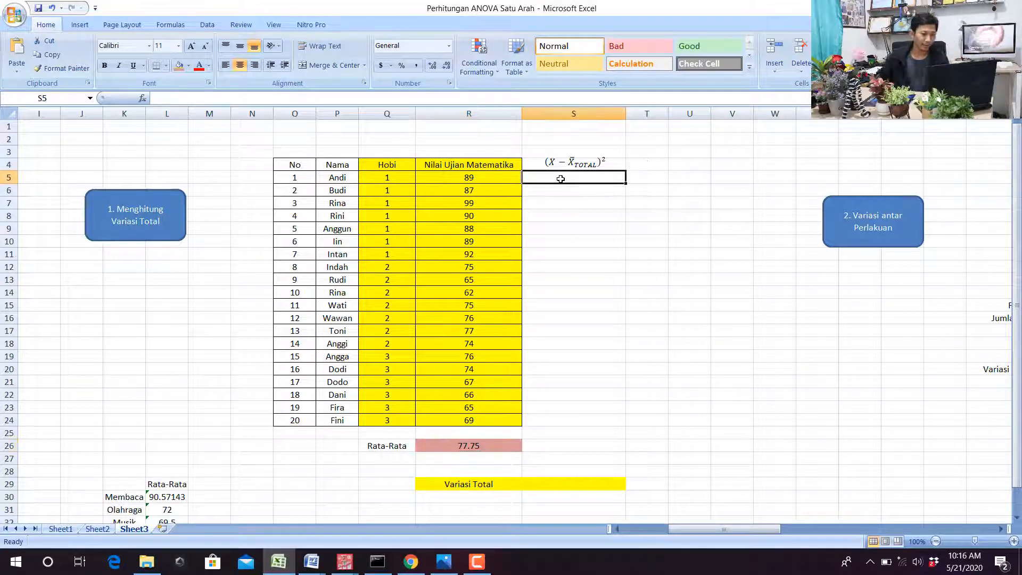
text(=()
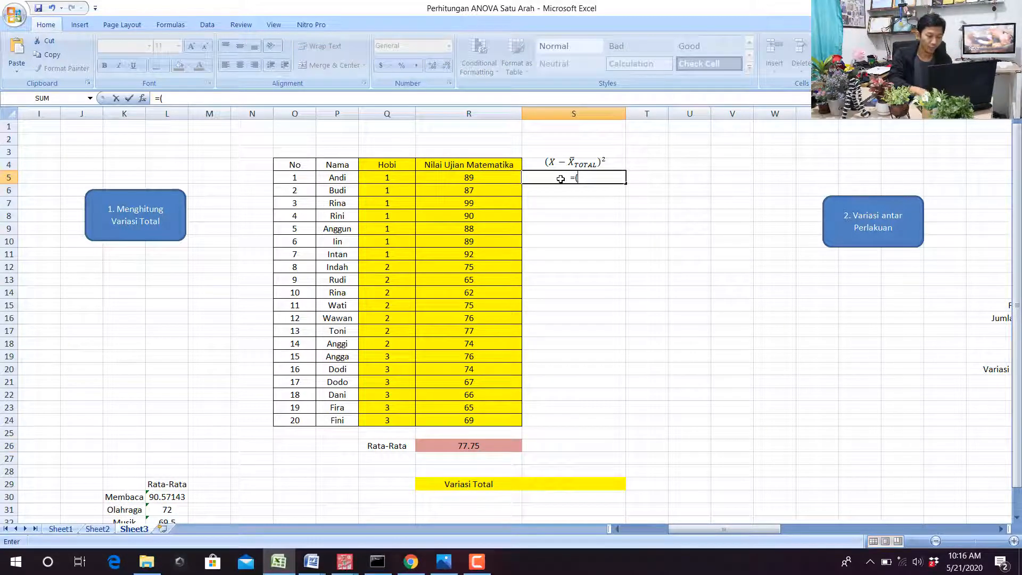
click(487, 178)
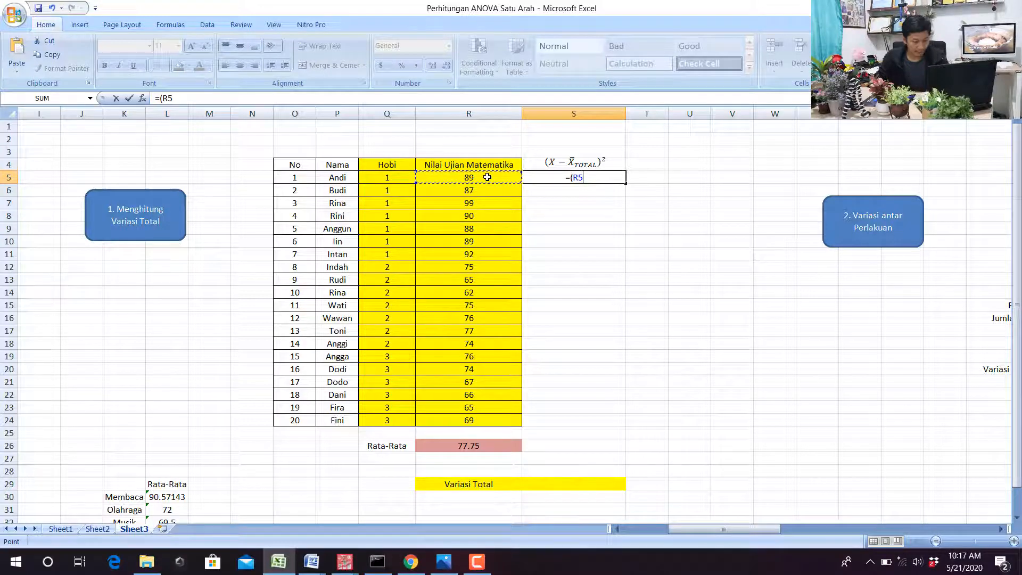
text(-)
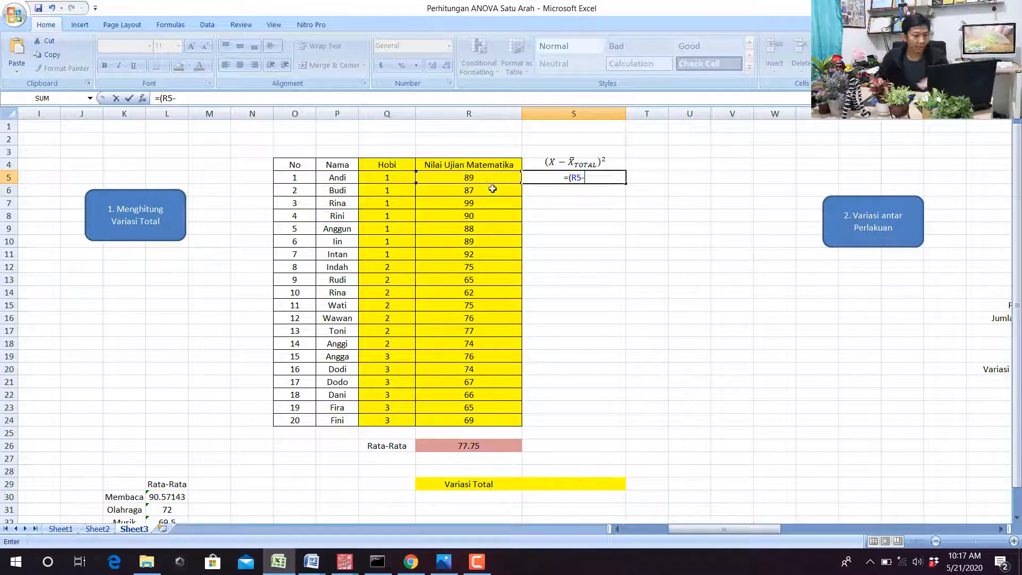
click(486, 446)
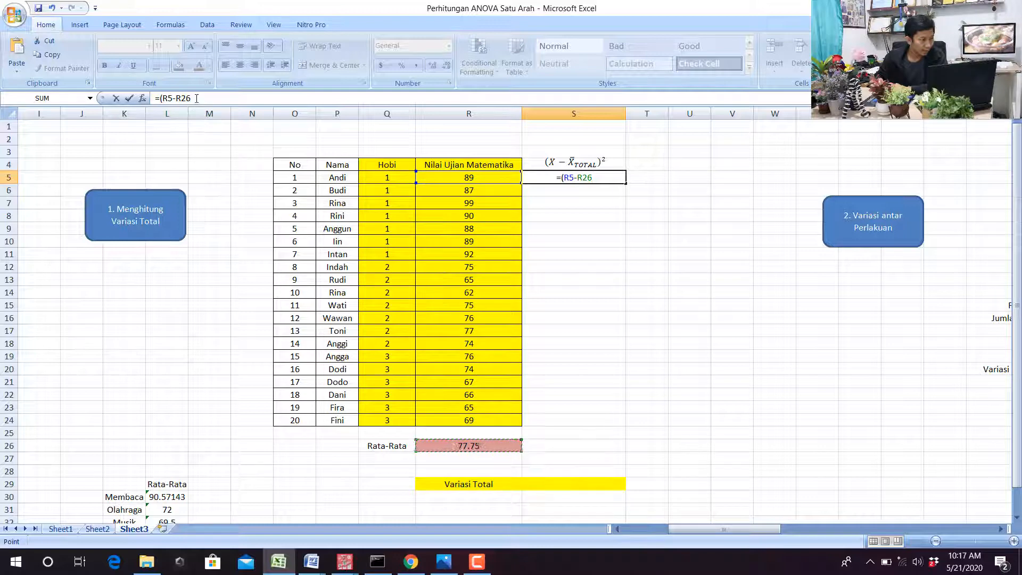
drag(191, 98, 176, 98)
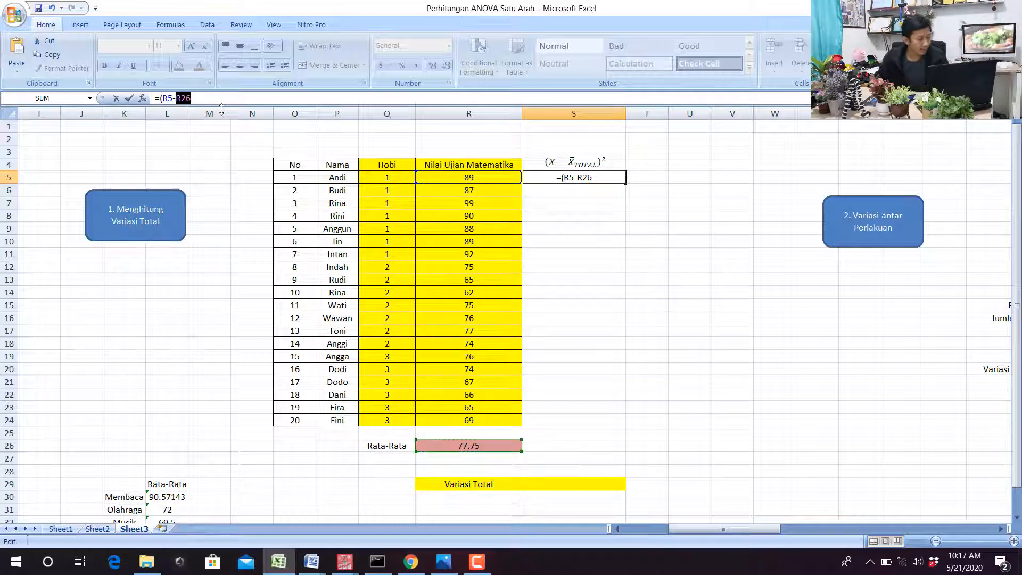
key(F4)
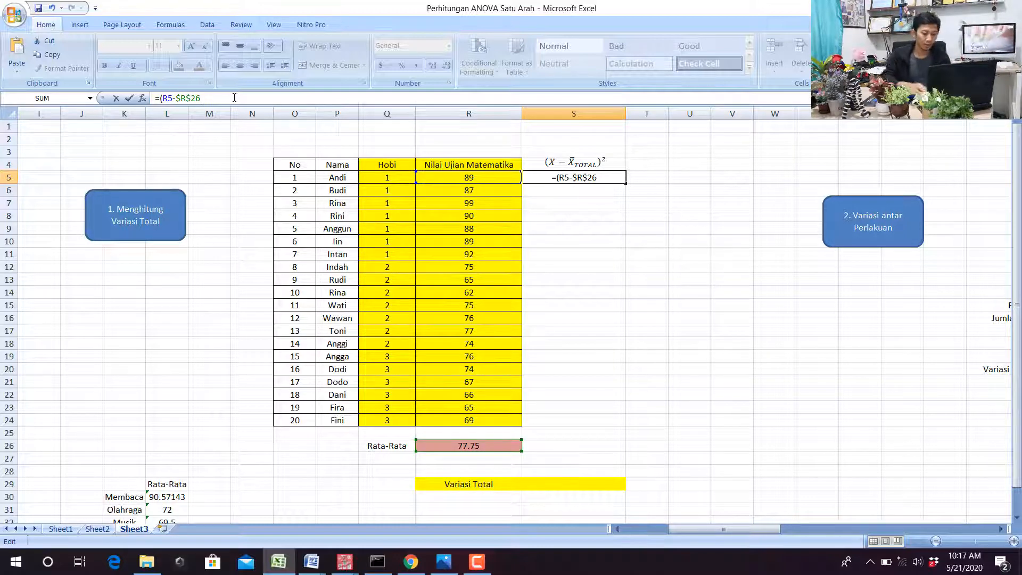
text()^2)
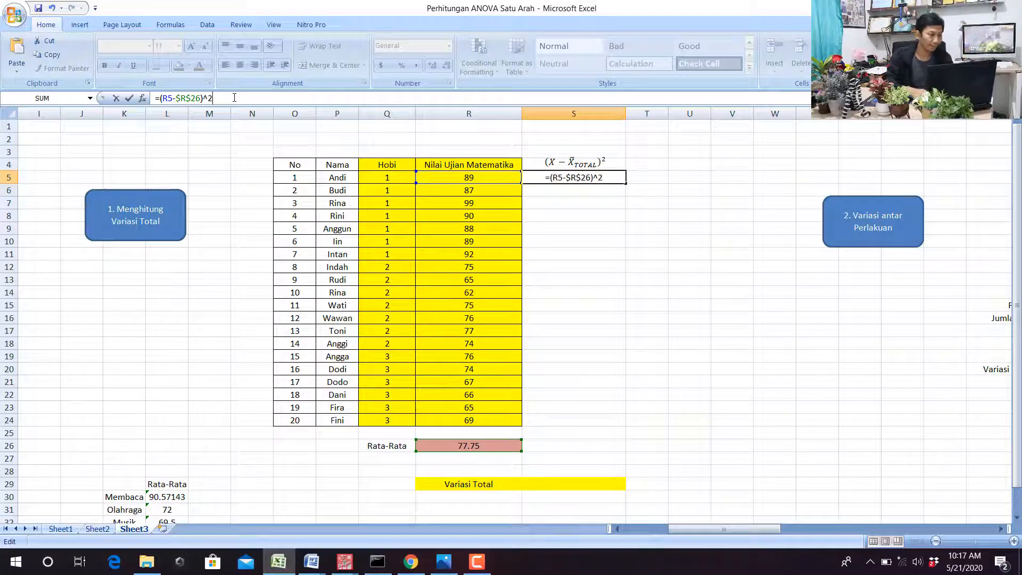
key(Return)
click(598, 178)
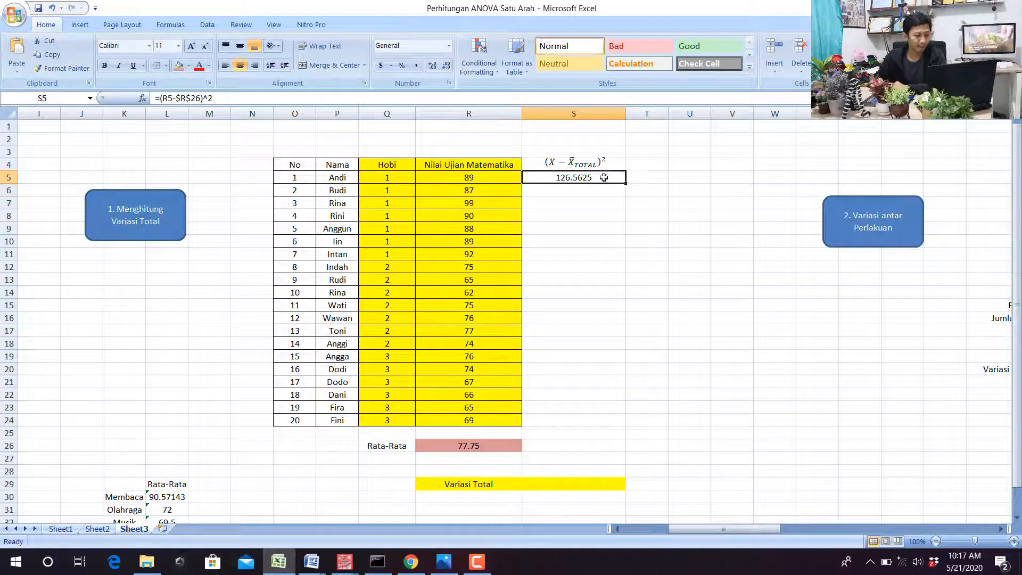
drag(625, 184, 634, 426)
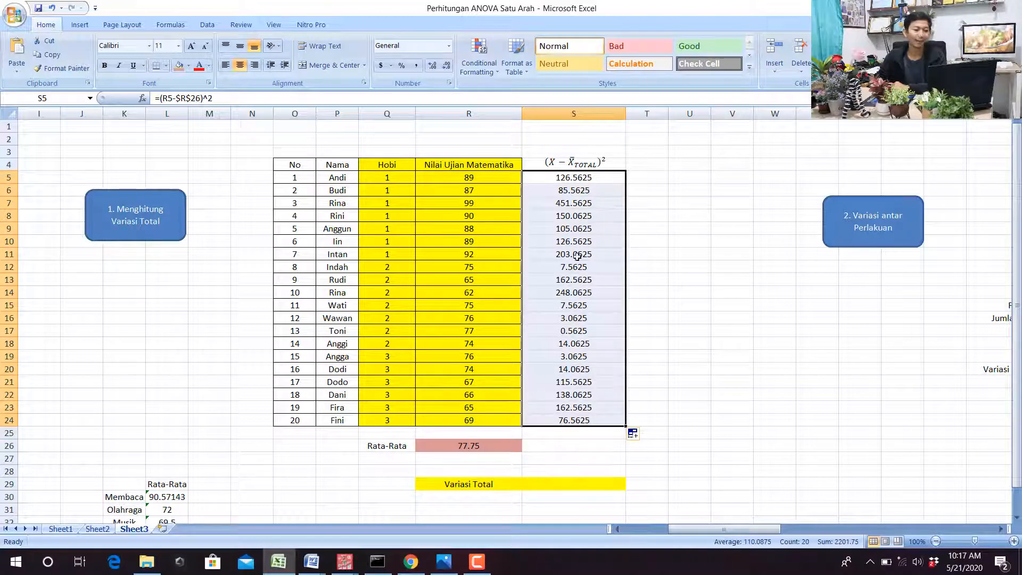
- Calculate the Variasi Total in S29 with =SUM(S5:S24)
click(587, 484)
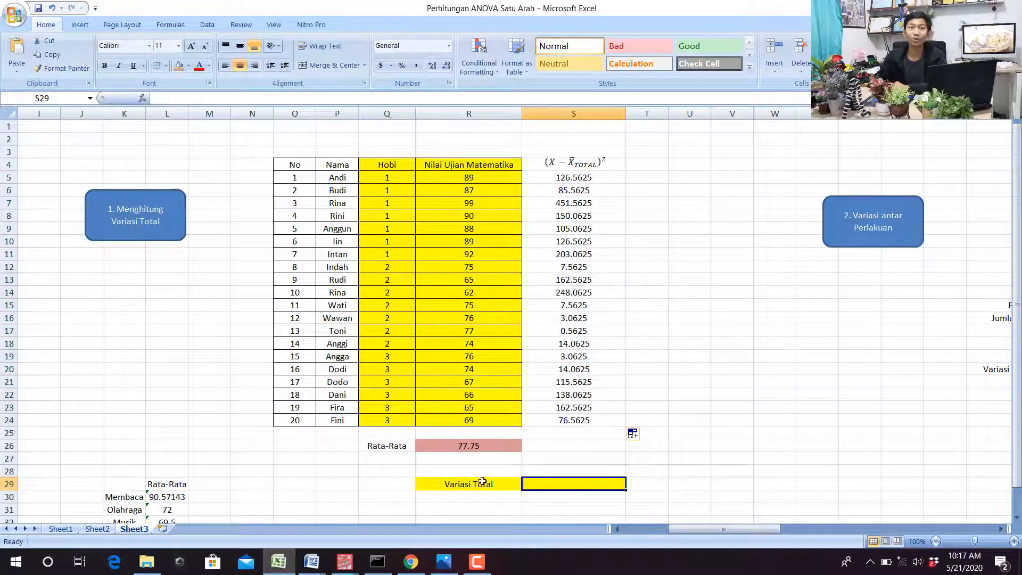
drag(592, 184, 590, 423)
click(574, 482)
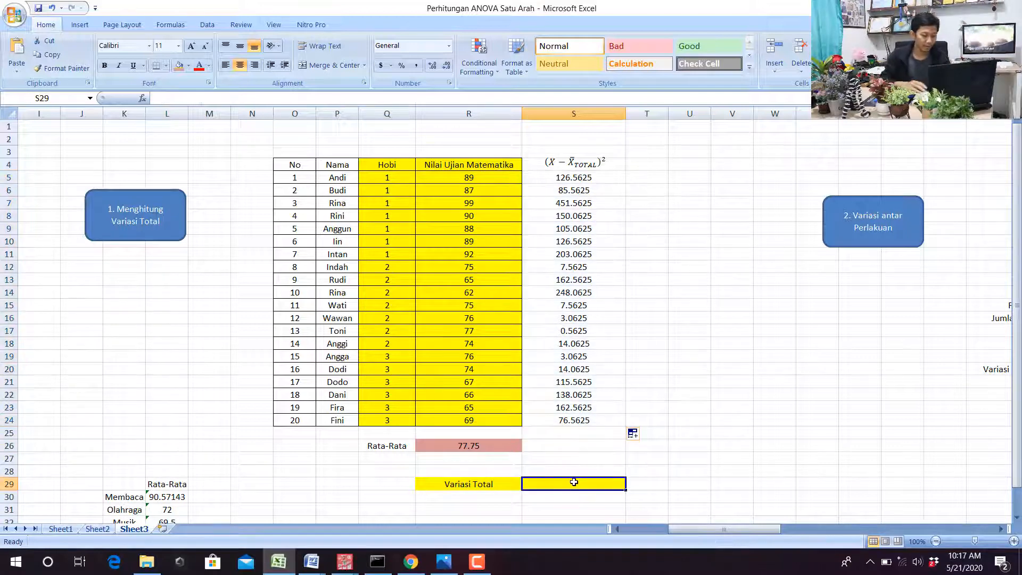
text(=sum()
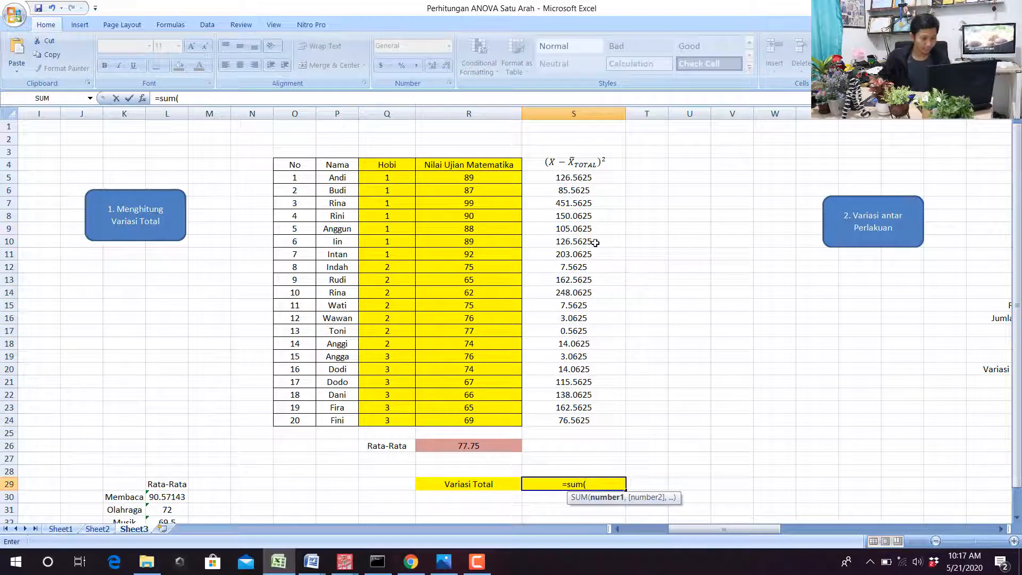
drag(591, 175, 588, 420)
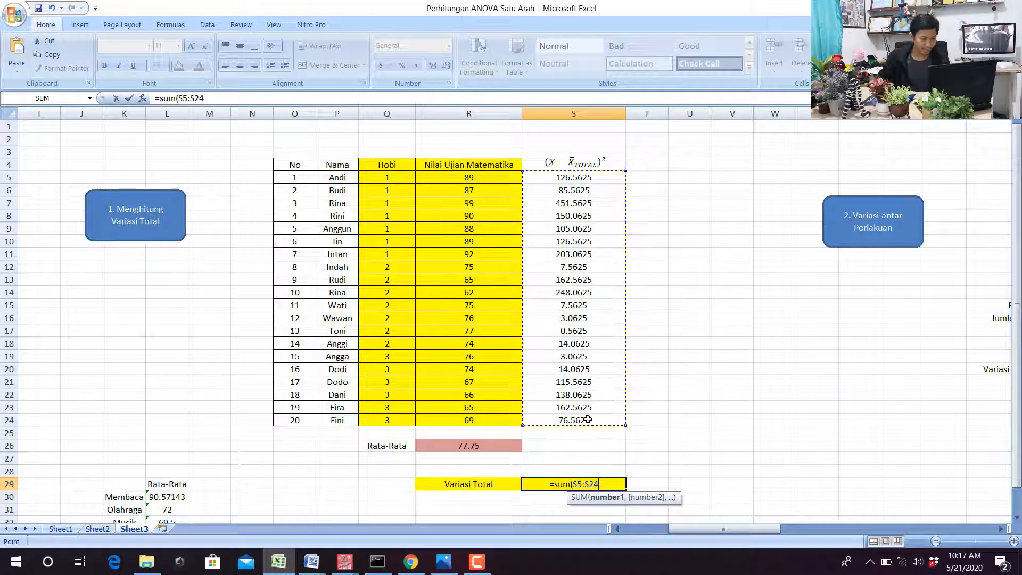
text())
key(Return)
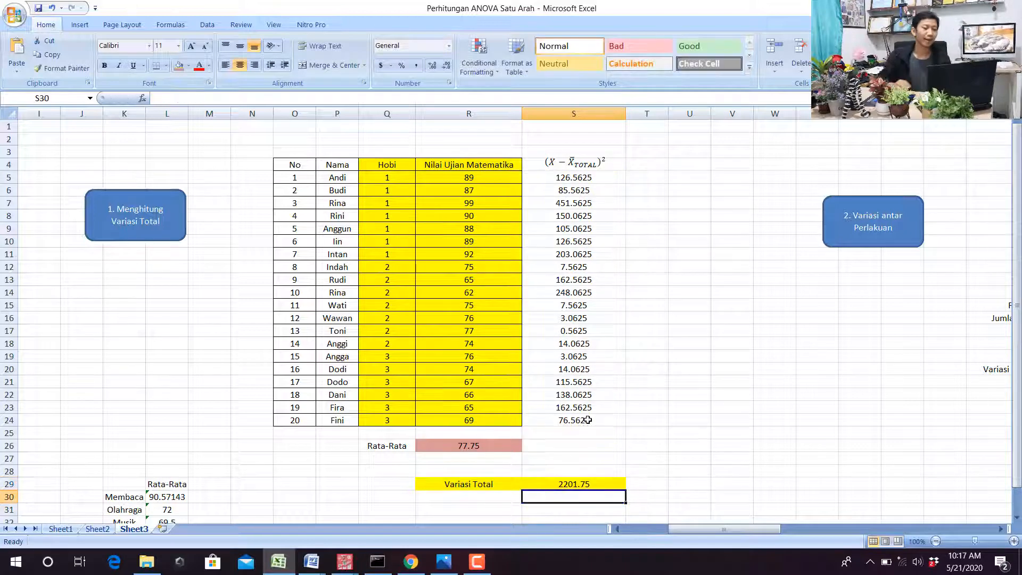
click(595, 483)
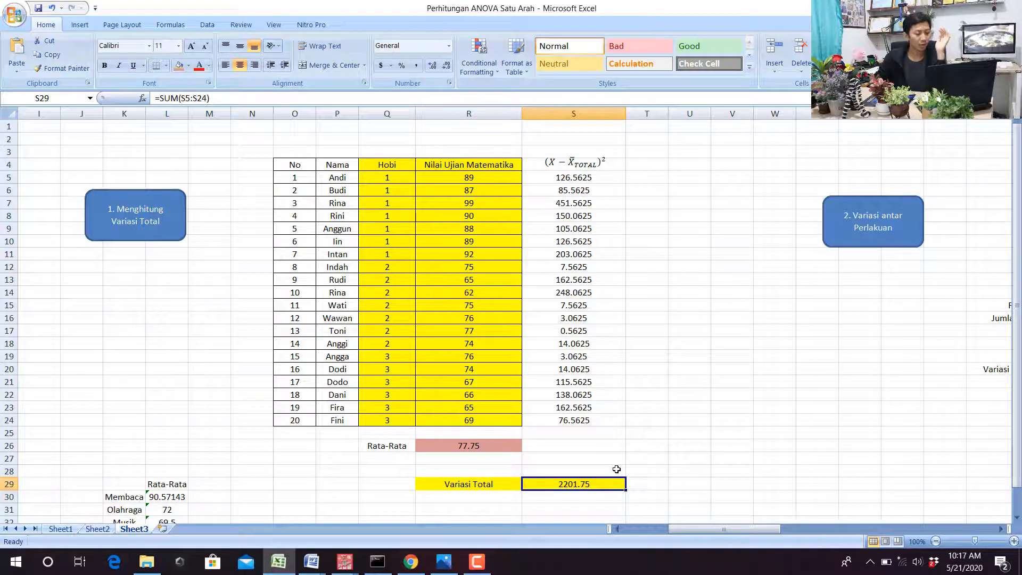
- Switch to the Analisis Varians 1 Arah document in Word and enter 2201,75 in the last row of the empty table's Variasi column
click(312, 555)
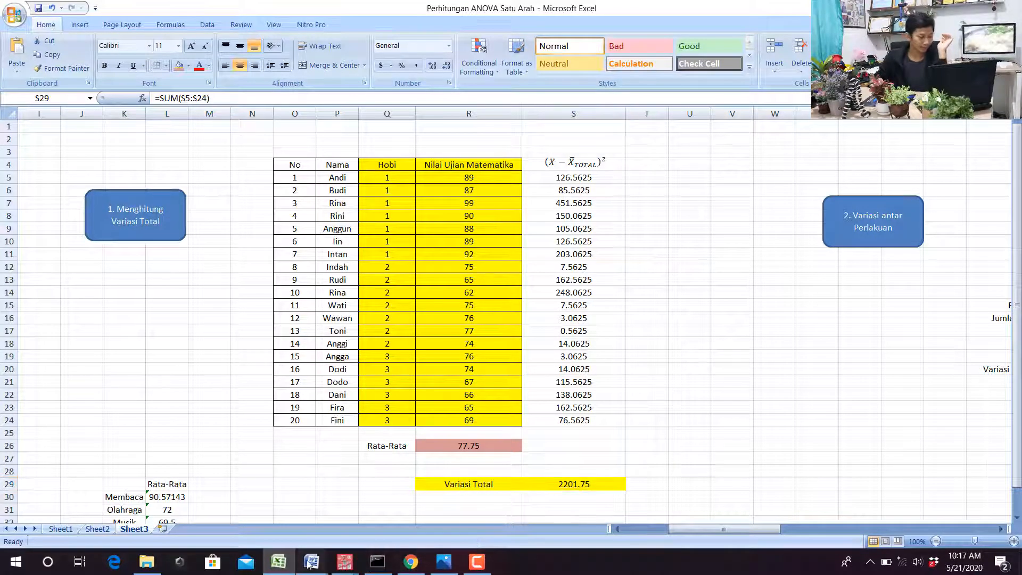
click(289, 497)
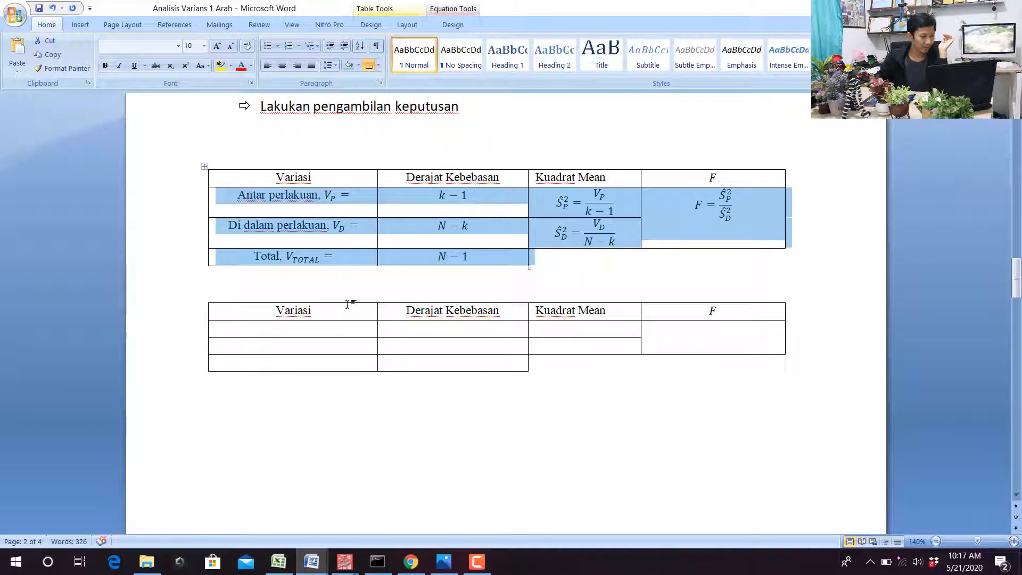
click(320, 367)
text(22)
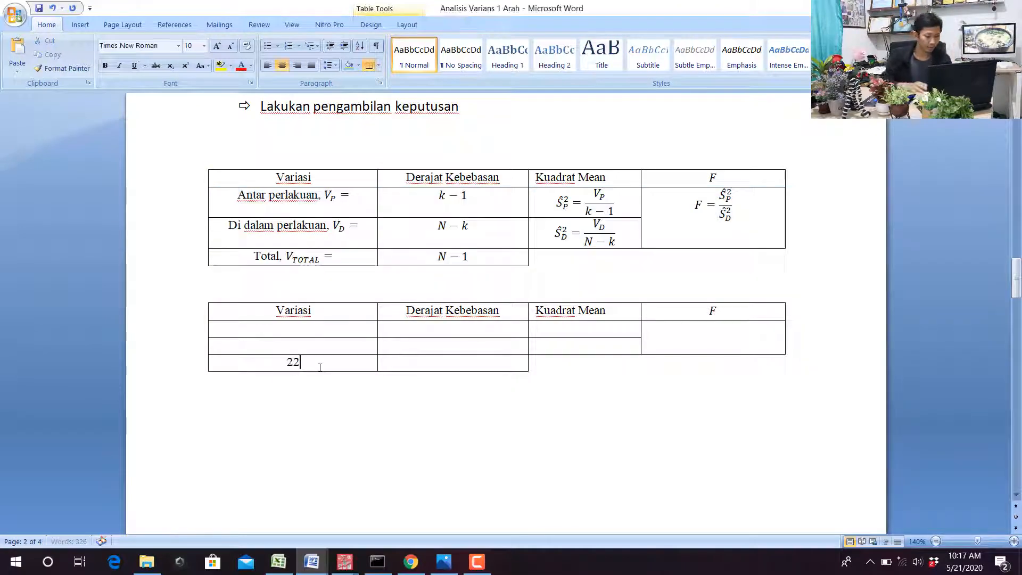
text(01.75)
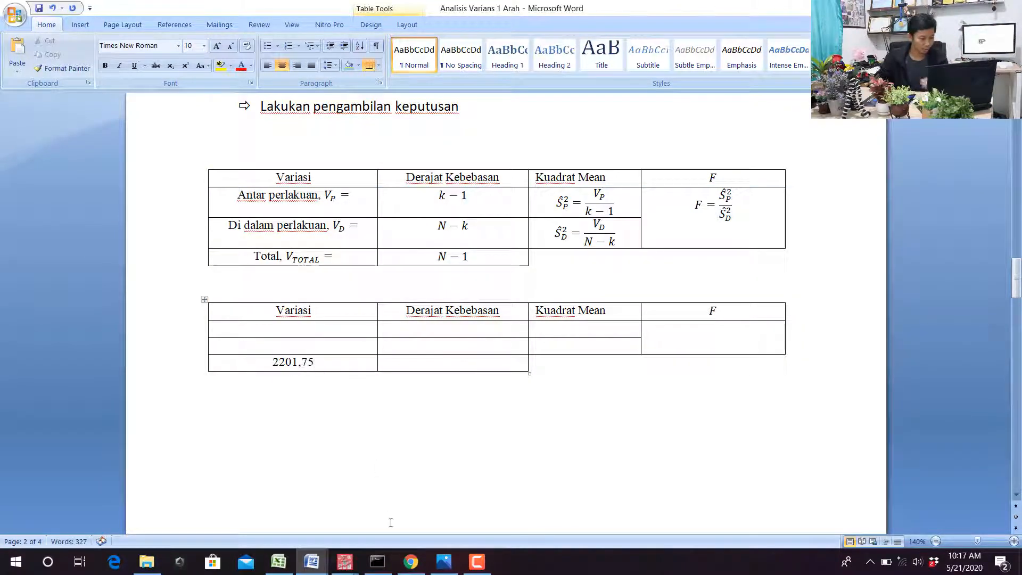
- Compare the Excel Variasi Total with the Total sum of squares in the SPSS ANOVA output, then return to the workbook
click(279, 562)
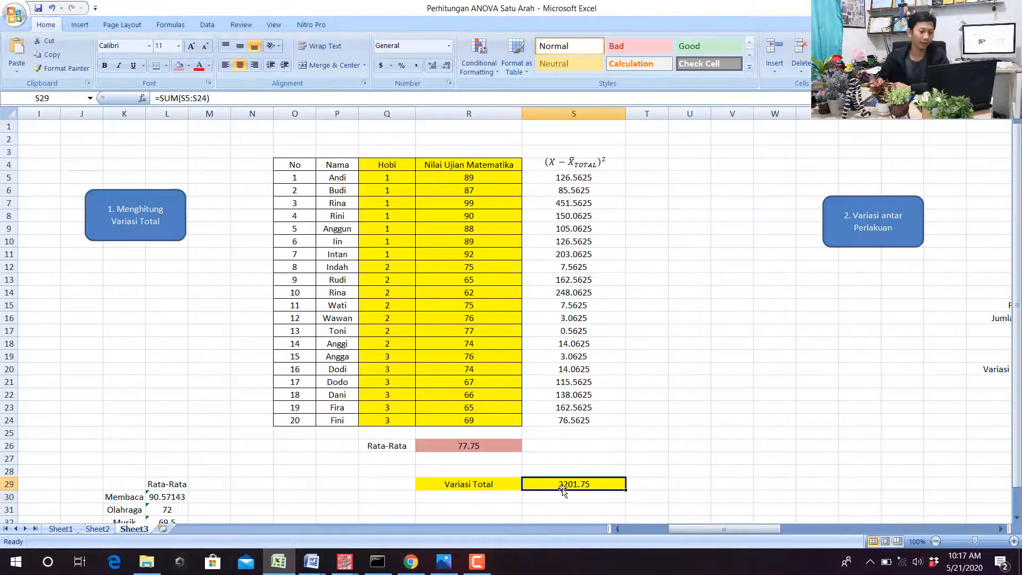
mouse_move(344, 562)
click(320, 503)
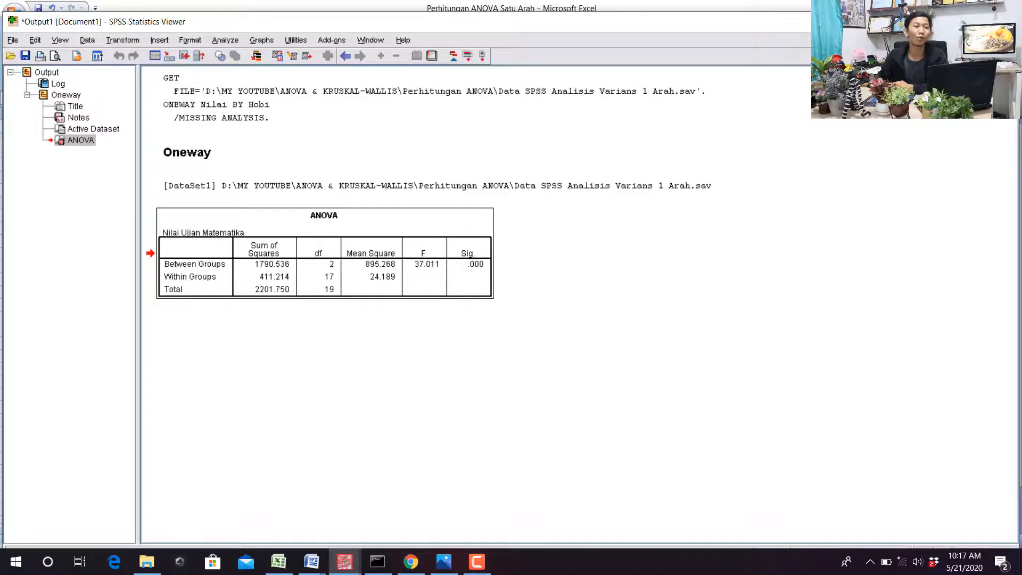
key(alt+Tab)
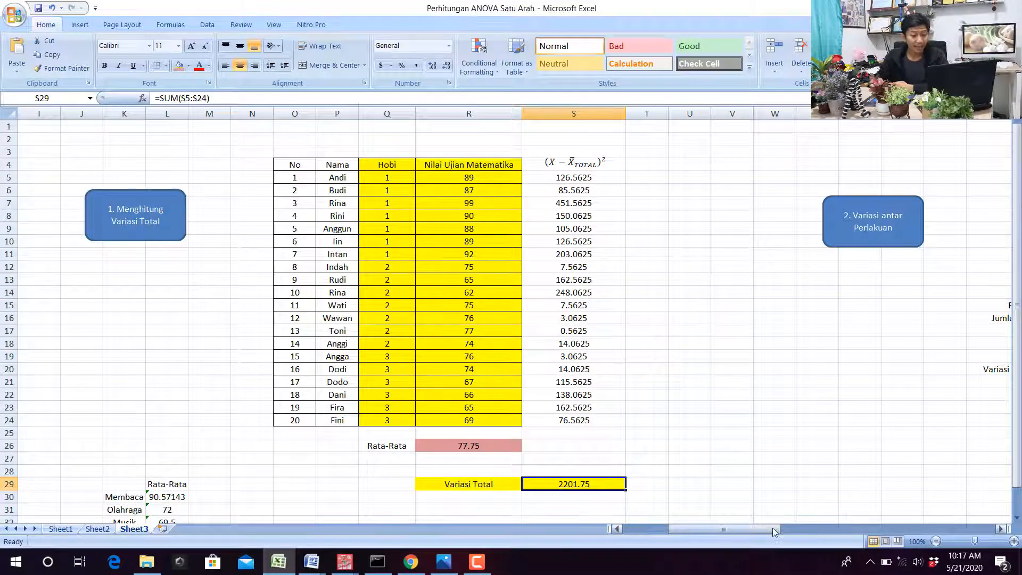
- Clear the three group averages in the Rata-Rata row, AC15:AE15, of the Variasi antar Perlakuan section
drag(772, 528, 817, 528)
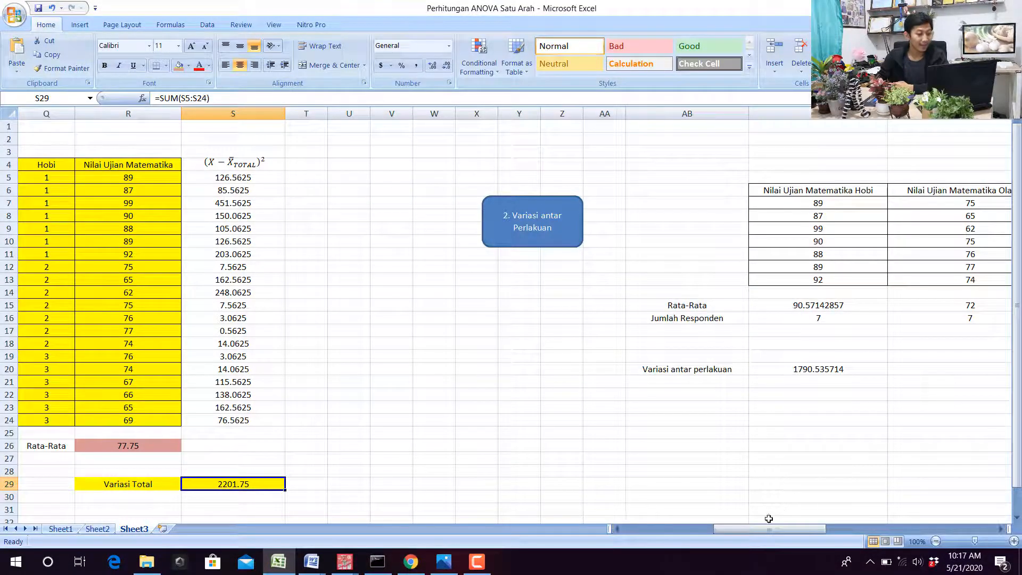
drag(787, 530, 837, 530)
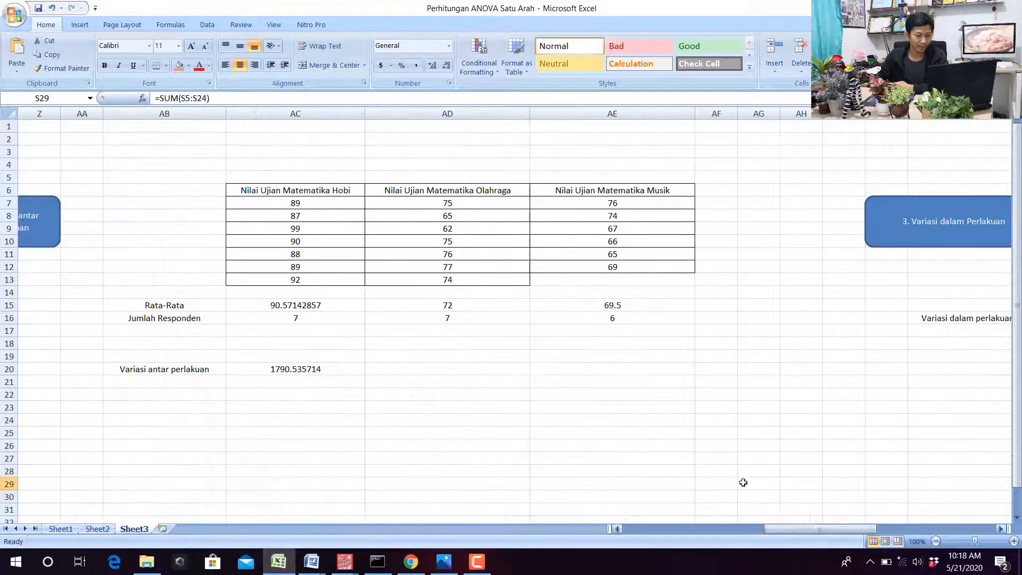
click(319, 301)
key(BackSpace)
key(Right)
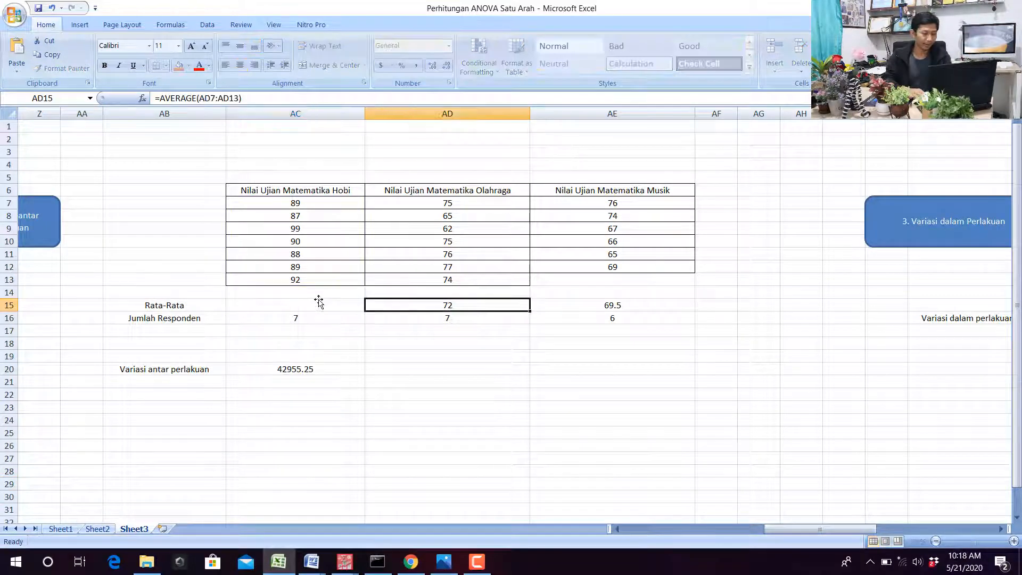
key(BackSpace)
key(Right)
key(BackSpace)
key(Right)
- Clear the three Jumlah Responden values in AC16:AE16
key(Left)
key(Down)
key(BackSpace)
key(Left)
key(BackSpace)
key(Left)
key(BackSpace)
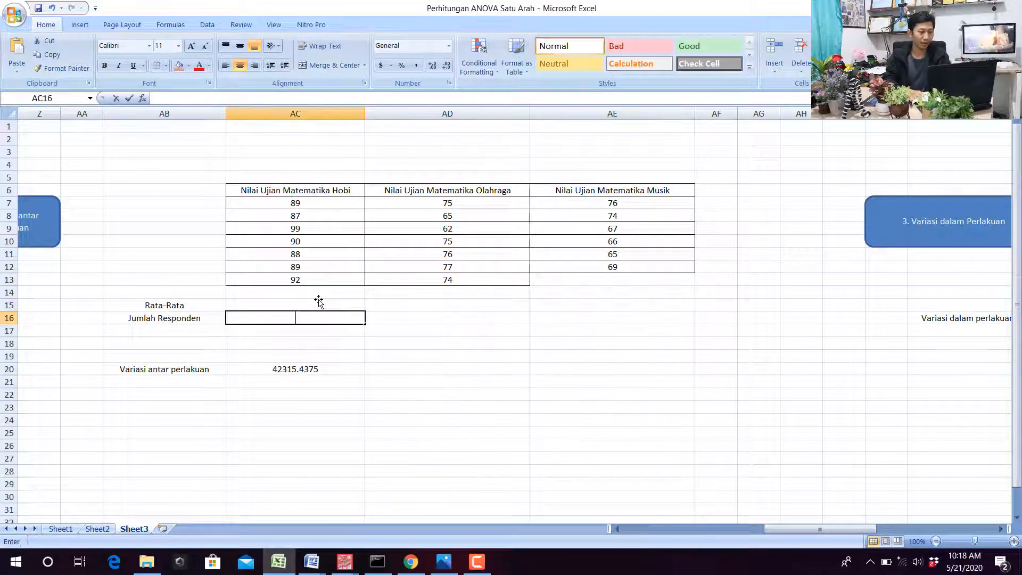
- Clear the Variasi antar perlakuan result in AC20
key(Down)
key(Down)
key(Down)
key(Down)
key(BackSpace)
key(Down)
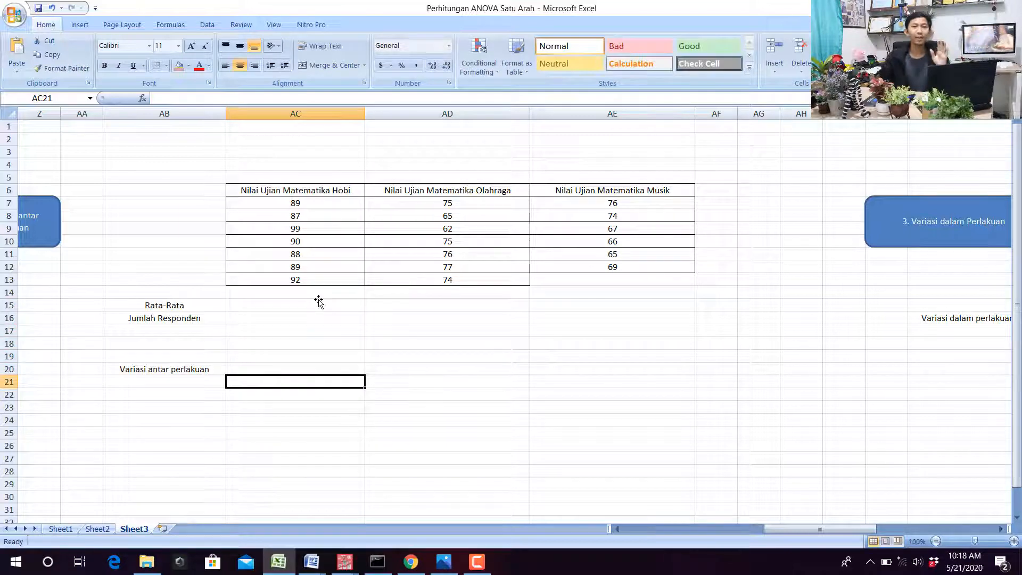
- Examine the Nilai Ujian Matematika score lists for Hobi, Olahraga and Musik one group at a time
click(318, 301)
drag(803, 530, 776, 531)
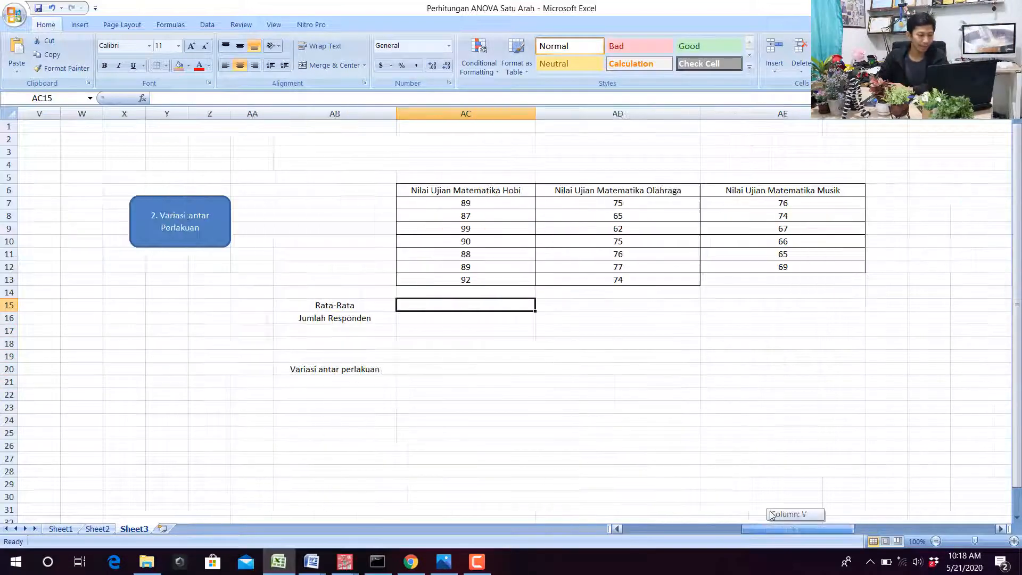
drag(532, 188, 554, 277)
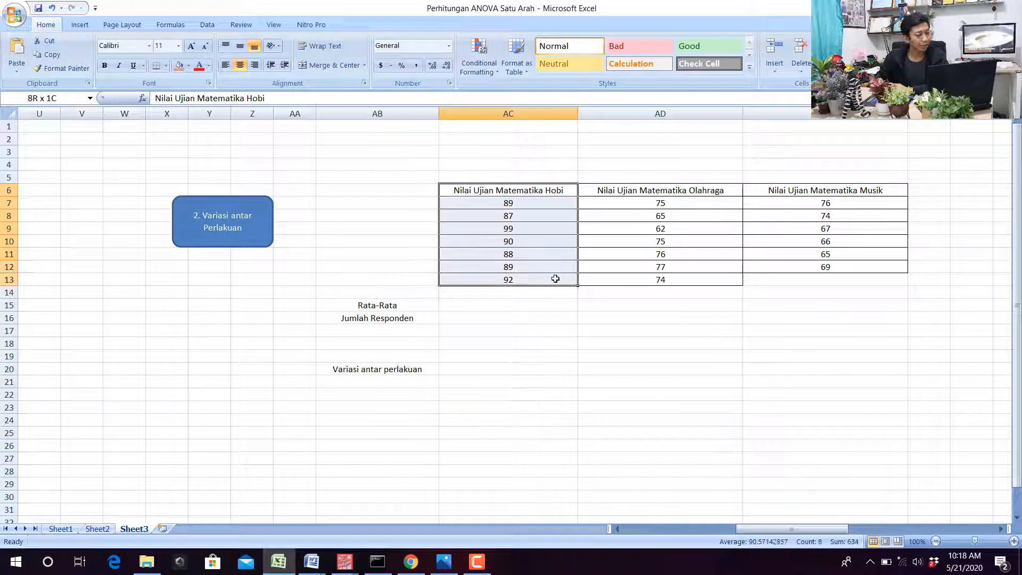
drag(642, 191, 662, 278)
drag(834, 186, 850, 265)
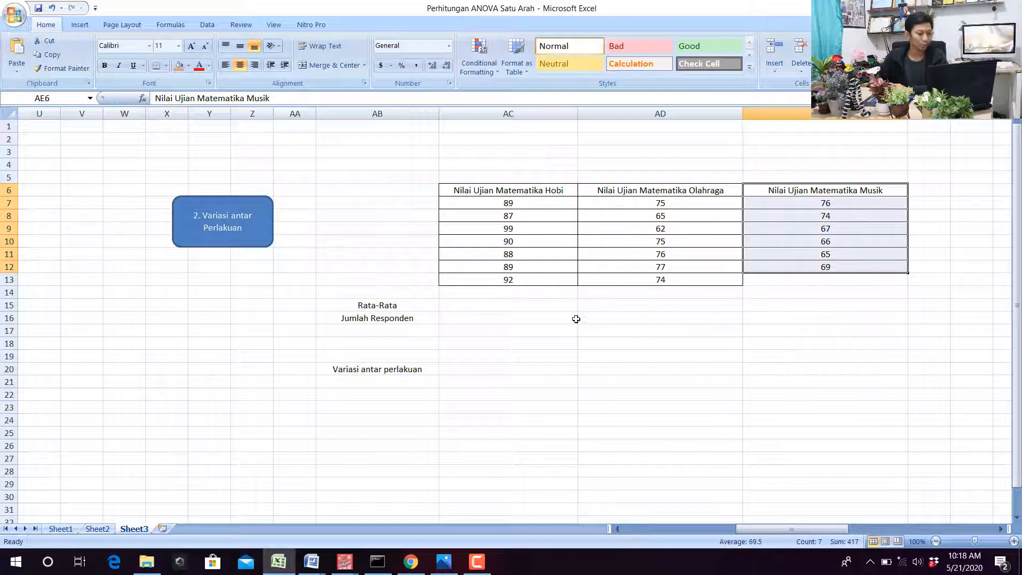
- Calculate the Hobi group's average in the Rata-Rata row, cell AC15, with AVERAGE over AC7:AC13
click(522, 303)
text(=av)
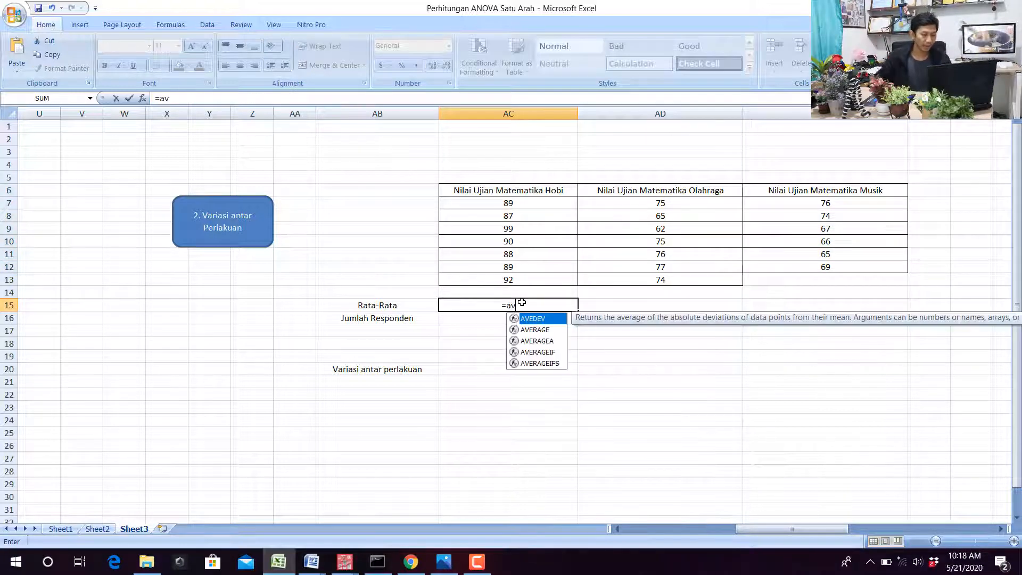
double_click(535, 329)
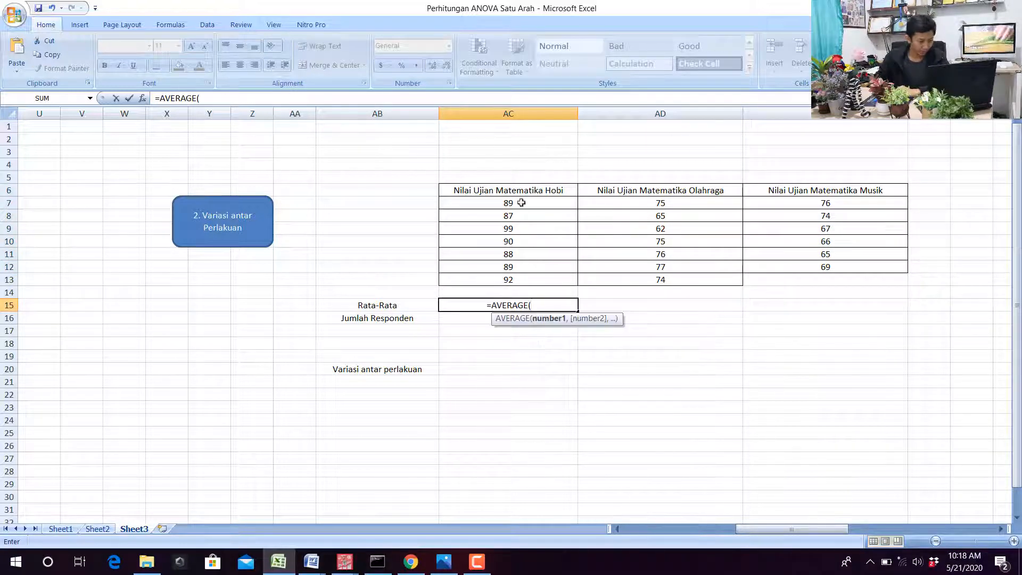
drag(522, 202, 527, 283)
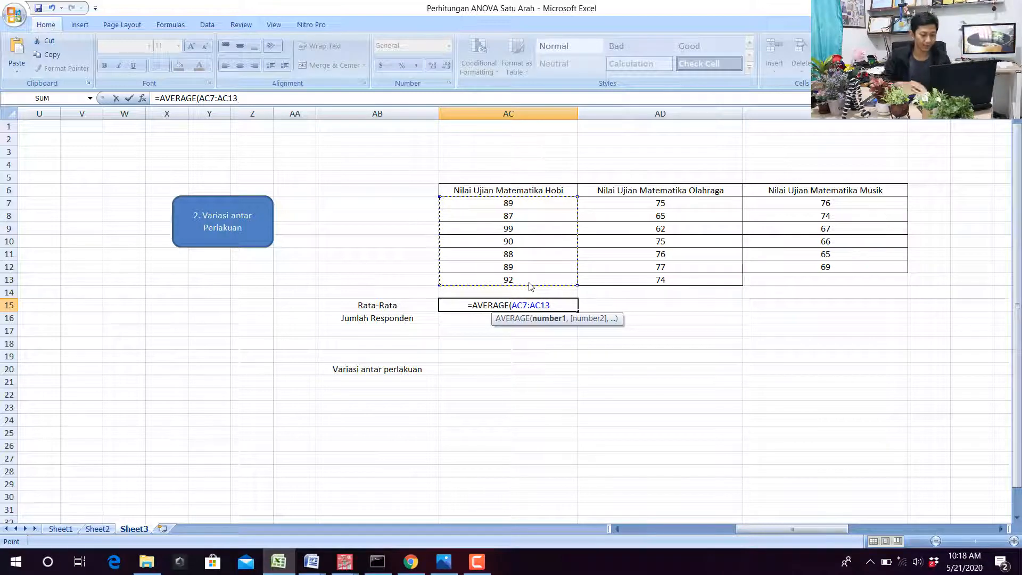
key(Return)
- Calculate the Olahraga group's average in cell AD15 with AVERAGE over AD7:AD13
key(Up)
key(Right)
text(=)
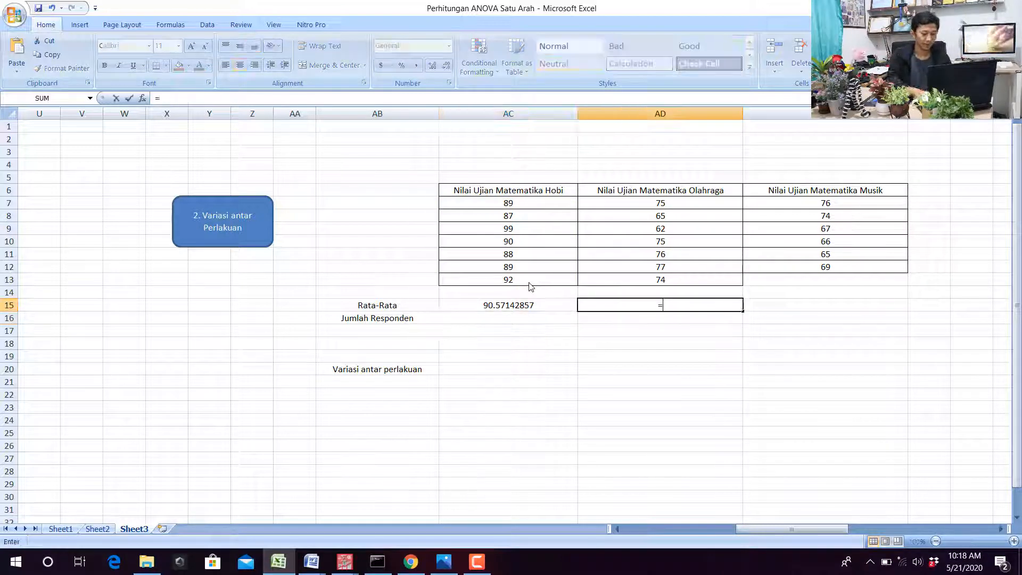
text(ave)
double_click(692, 328)
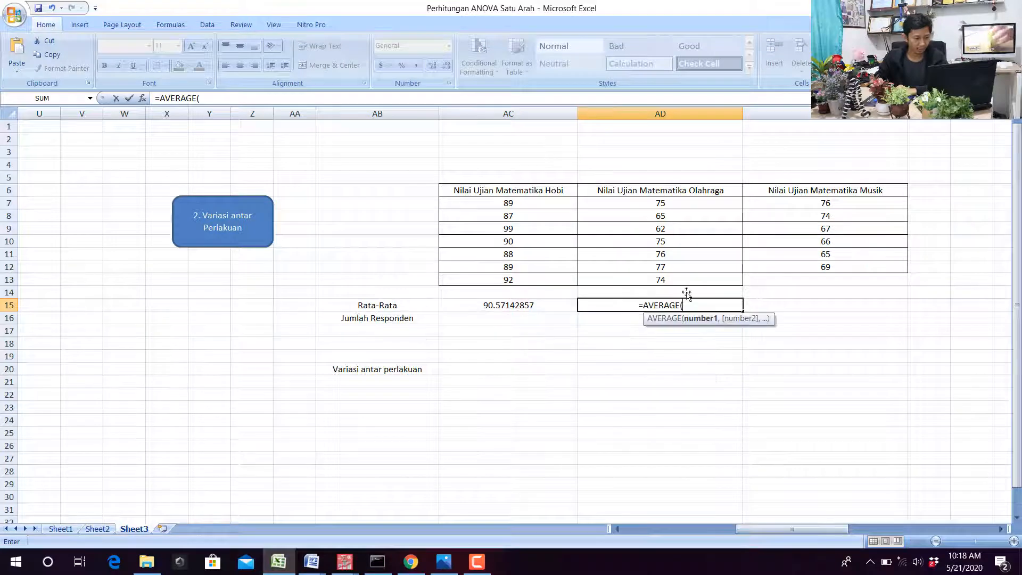
drag(661, 207, 673, 282)
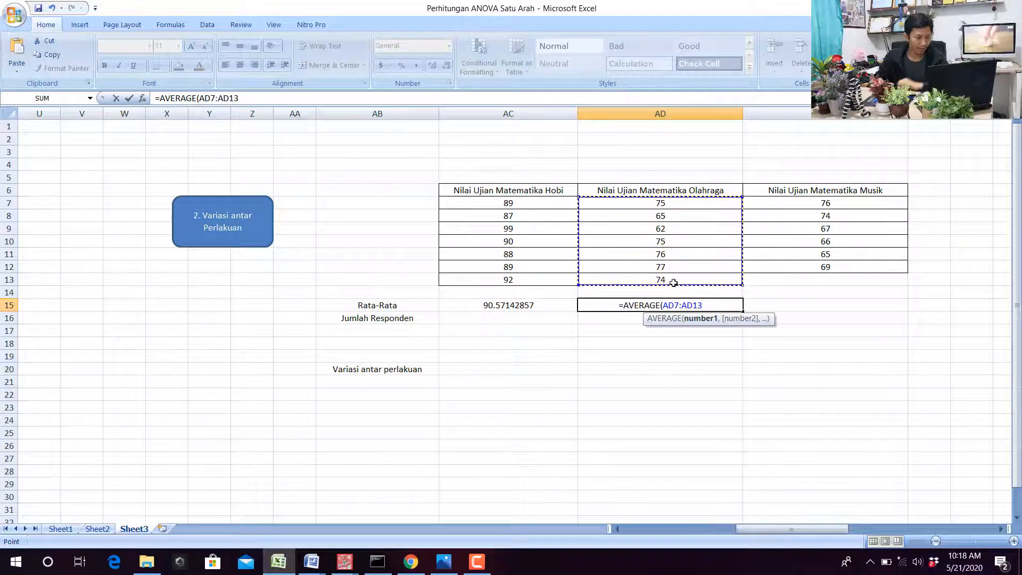
key(Return)
- Calculate the Musik group's average in cell AE15 with AVERAGE over AE7:AE12
key(Up)
key(Right)
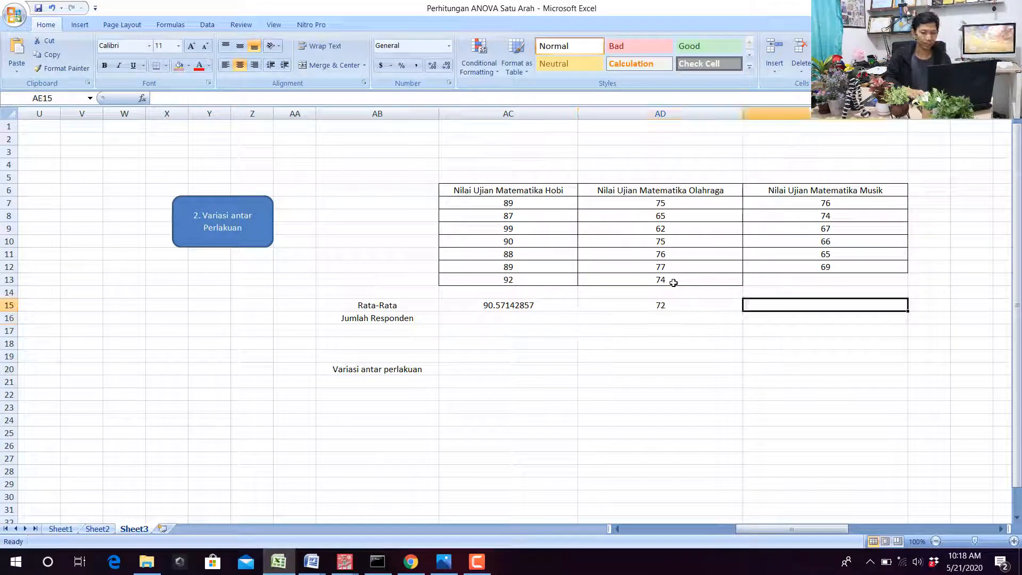
text(=ave)
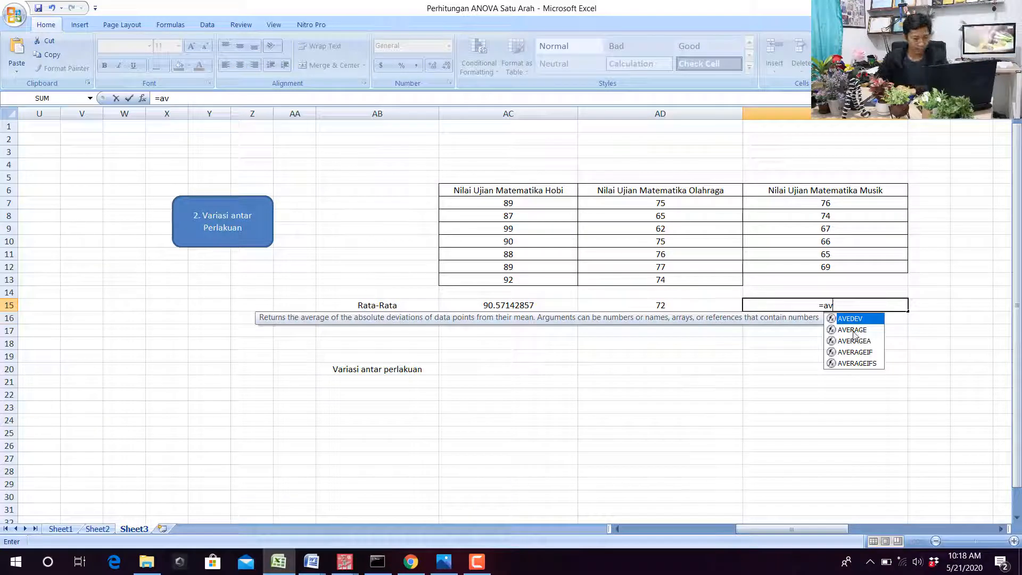
double_click(849, 327)
drag(837, 204, 838, 210)
drag(843, 260, 843, 269)
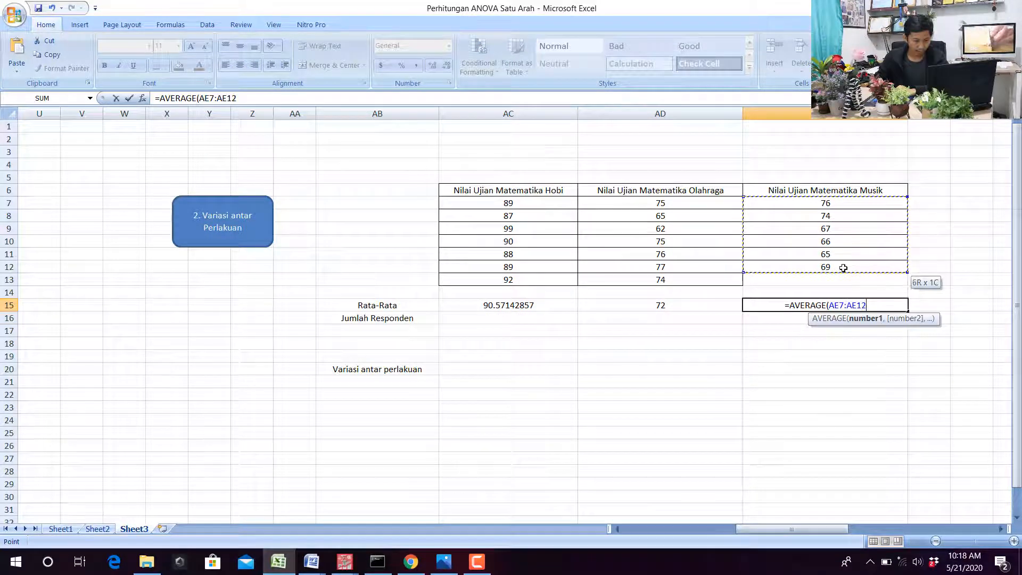
key(Return)
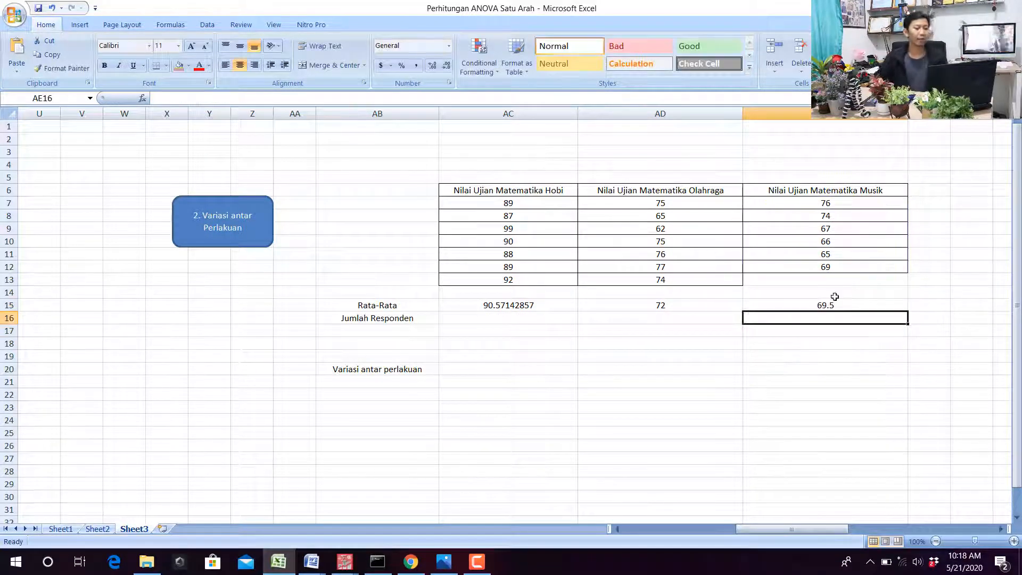
- Count the Hobi scores from AC7 downward and enter 7 as that group's Jumlah Responden in AC16
click(535, 318)
click(533, 207)
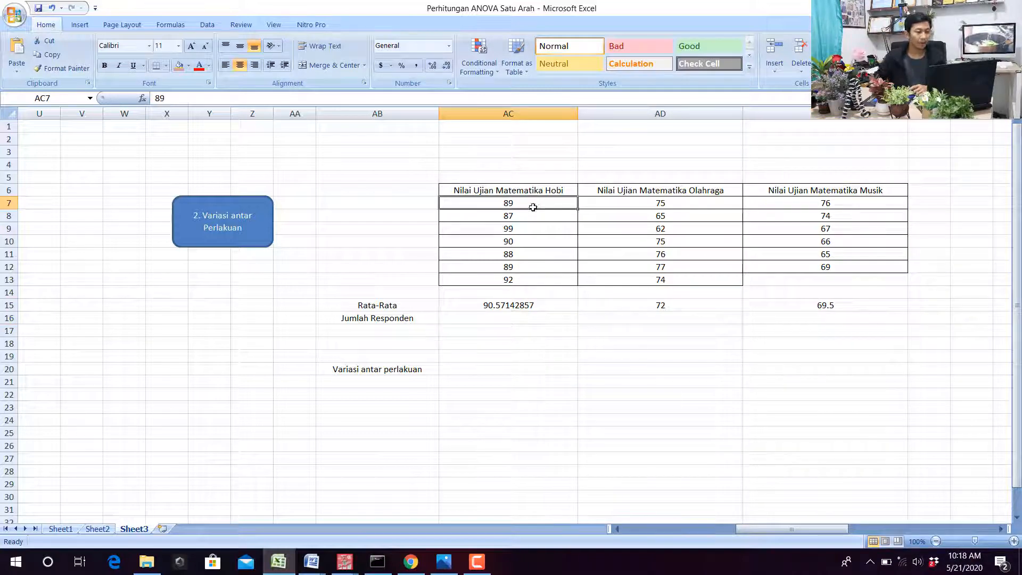
key(Down)
key(Down)
key(Down)
key(Down)
key(Down)
key(Down)
key(Down)
key(Down)
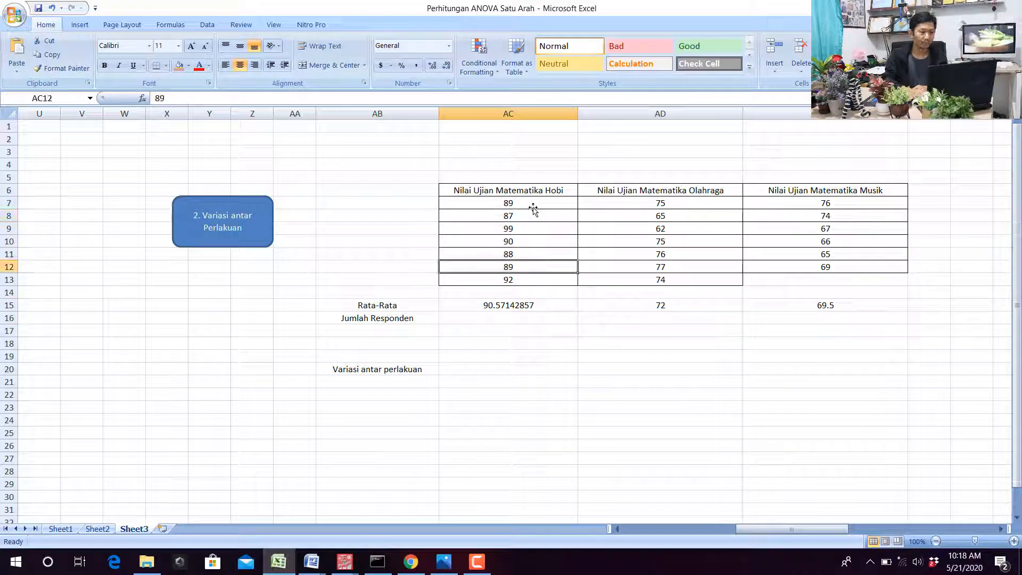
key(Down)
text(7)
key(Tab)
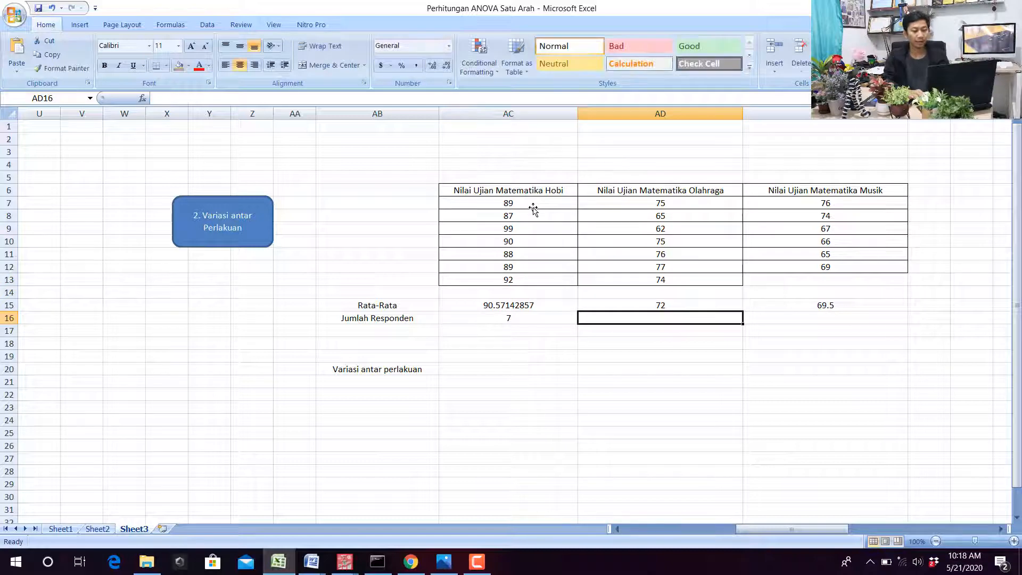
- Enter the Jumlah Responden as 7 for Olahraga in AD16 and 6 for Musik in AE16
text(7)
key(Tab)
text(6)
key(Return)
- Begin the Variasi antar perlakuan formula in AC20 with the Hobi term =AC16*(AC15-R26)^2 followed by a plus sign
key(Down)
key(Down)
key(Left)
key(Left)
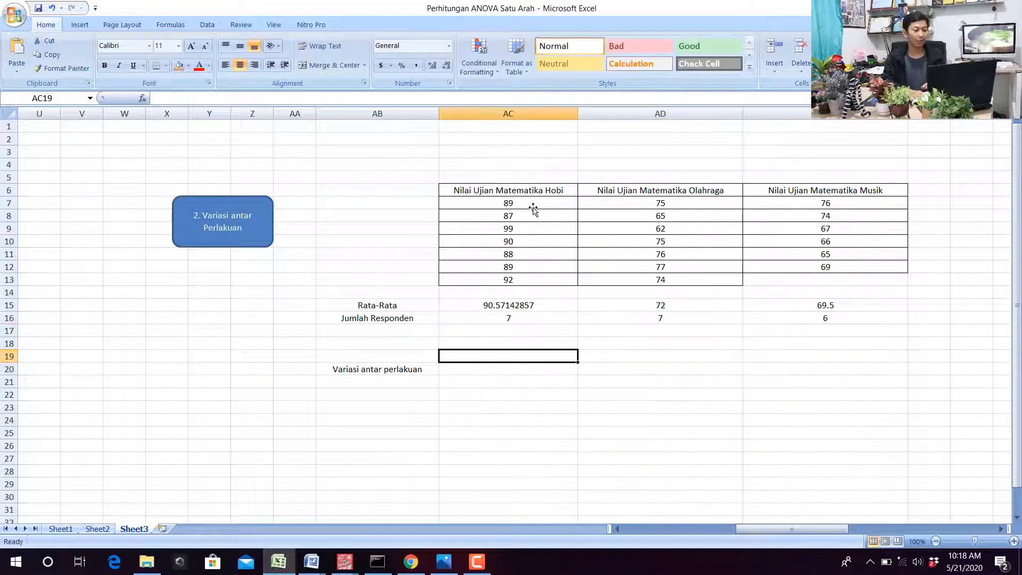
key(Down)
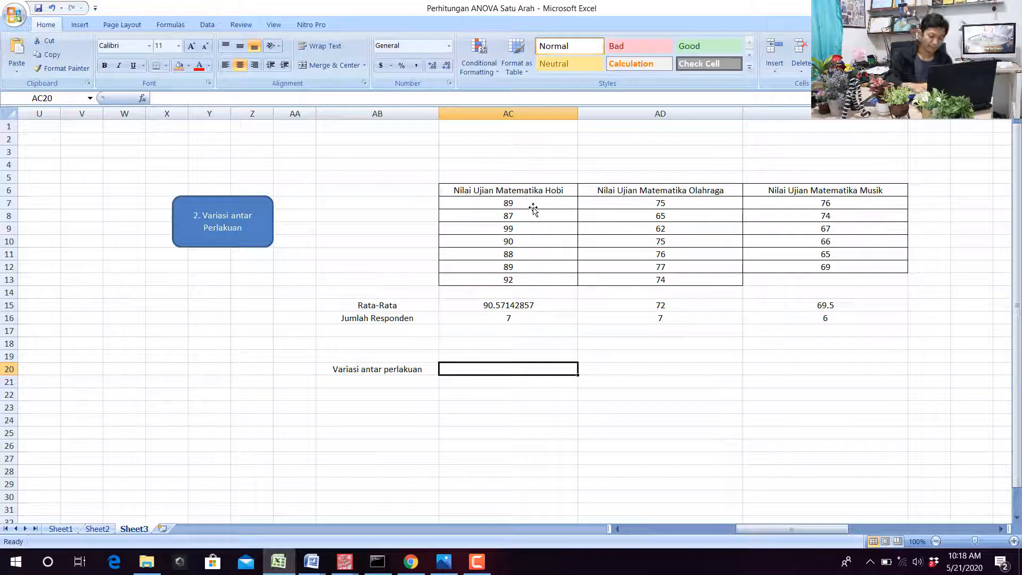
text(=)
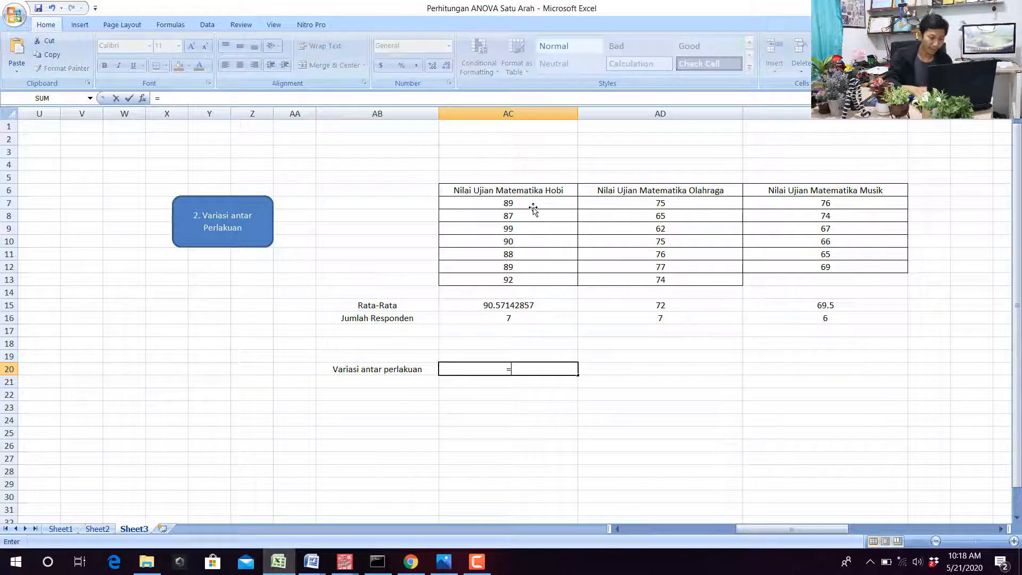
click(541, 319)
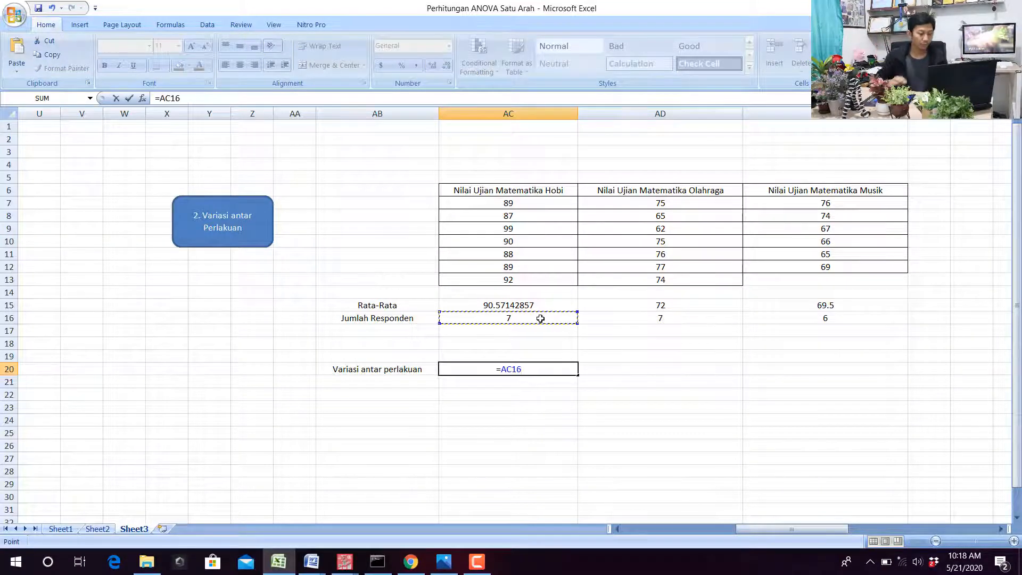
text(*()
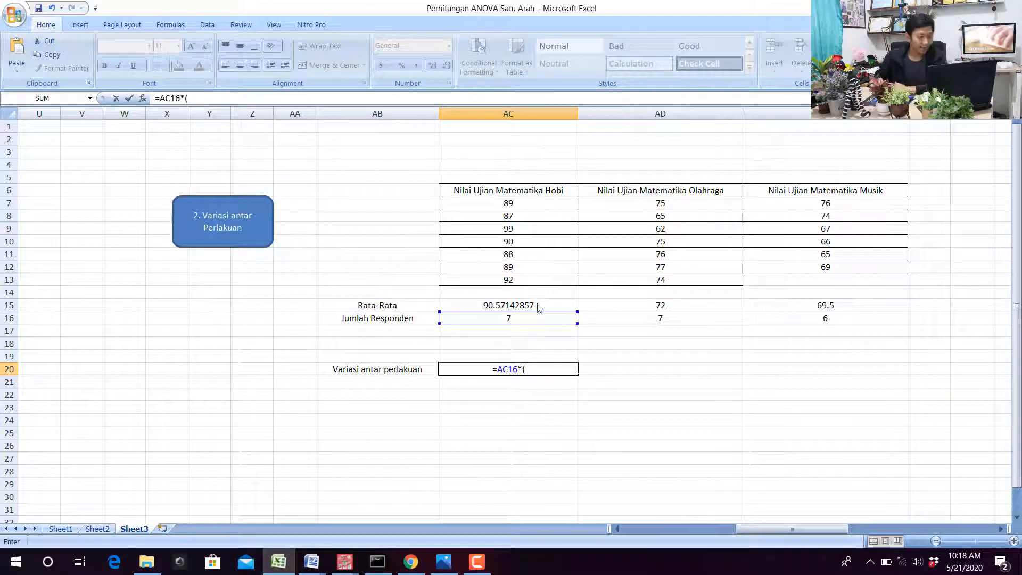
click(539, 305)
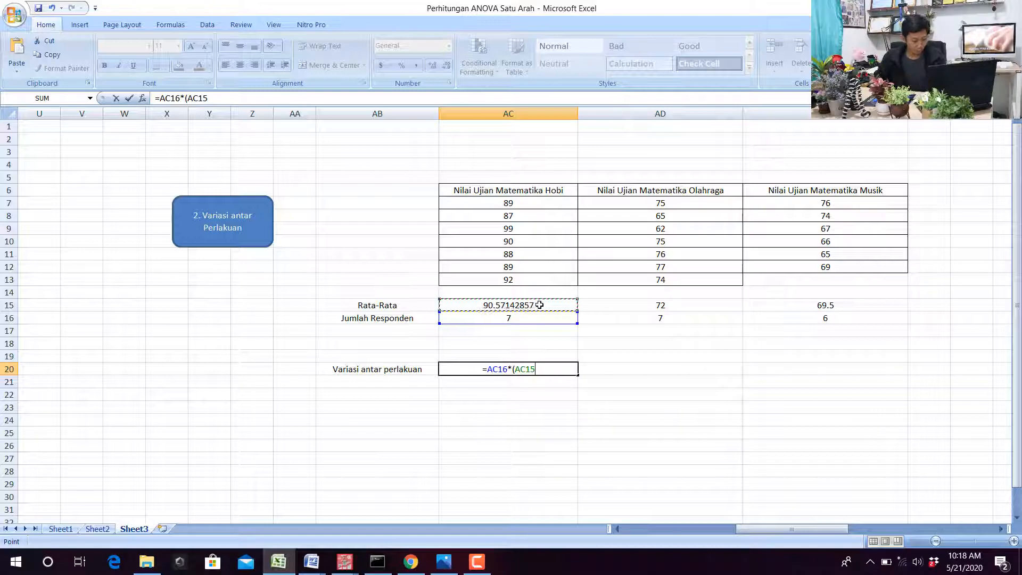
text(-)
drag(801, 531, 745, 502)
click(413, 446)
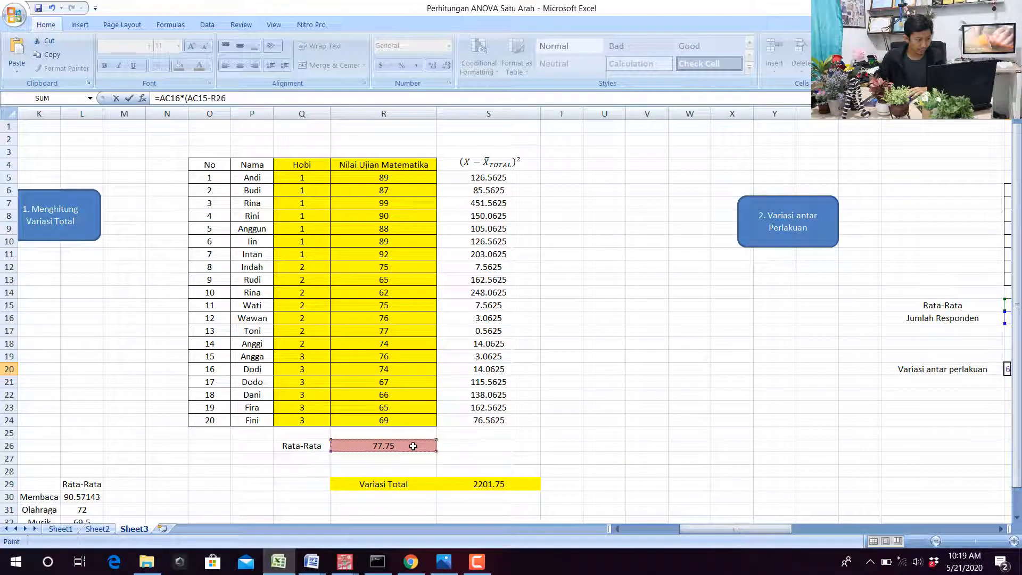
text()^2 +)
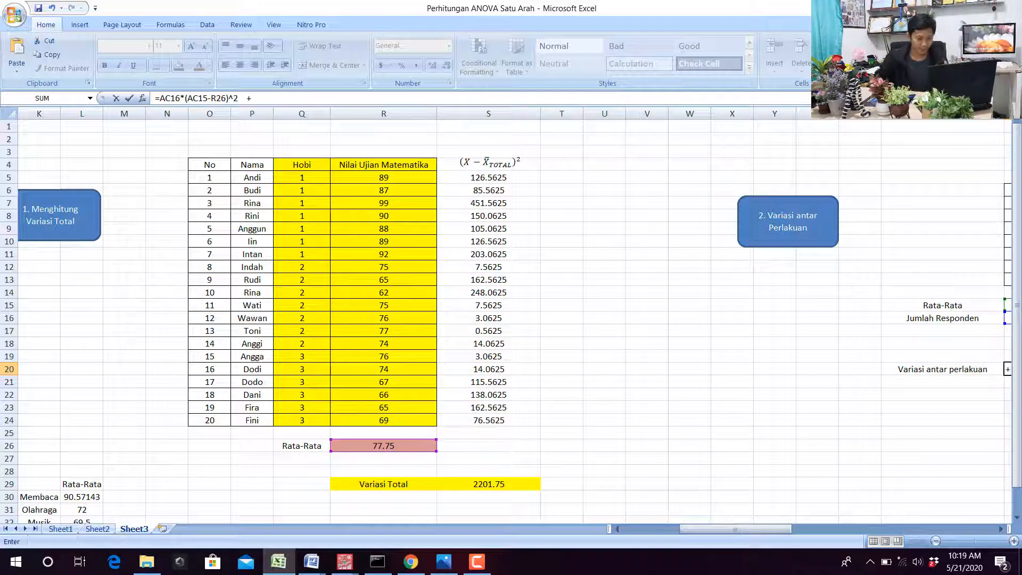
- Extend the AC20 formula with the Olahraga term AD16*(AD15-R26)^2 and another plus sign
drag(762, 527, 828, 561)
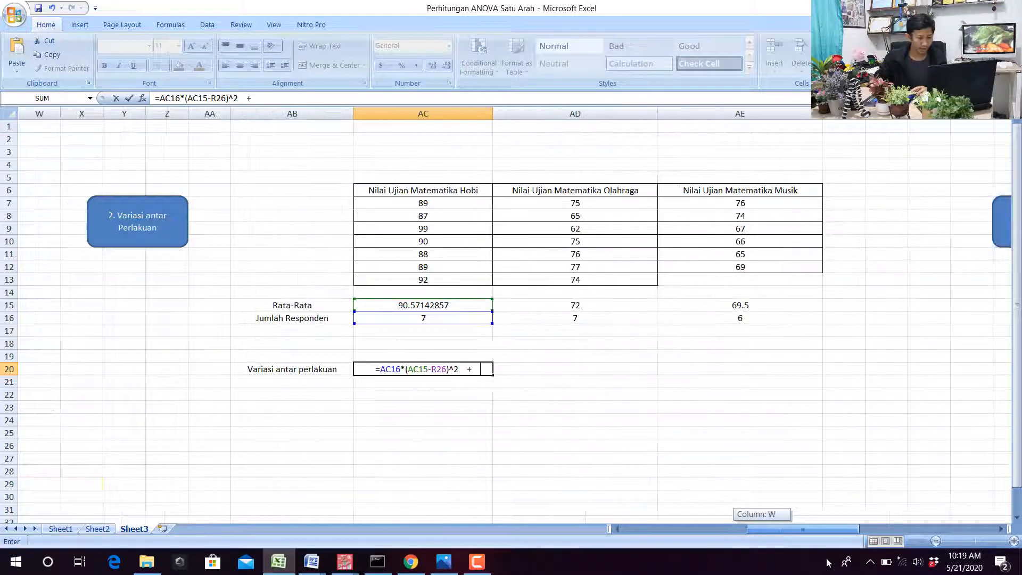
click(577, 316)
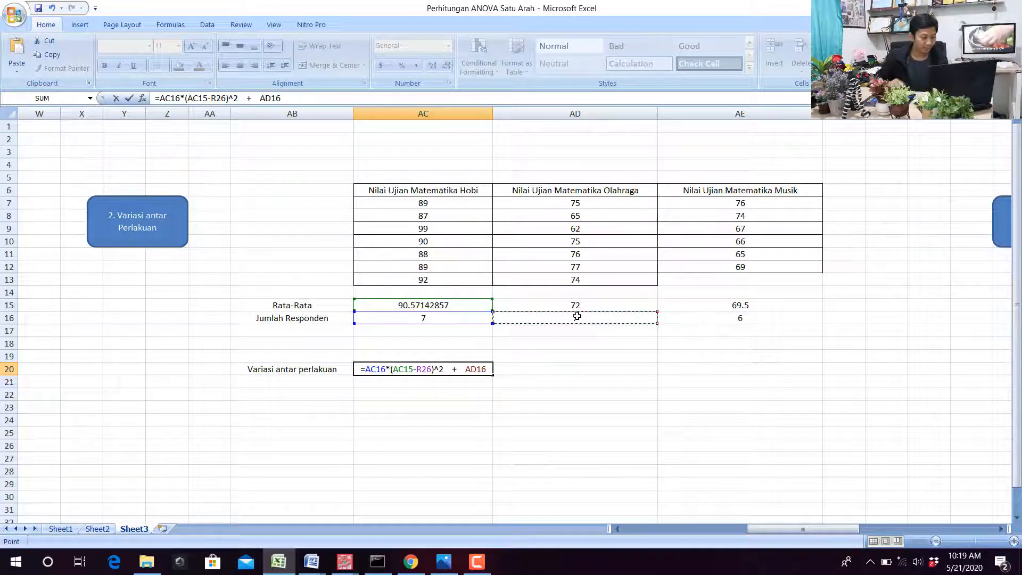
text(*()
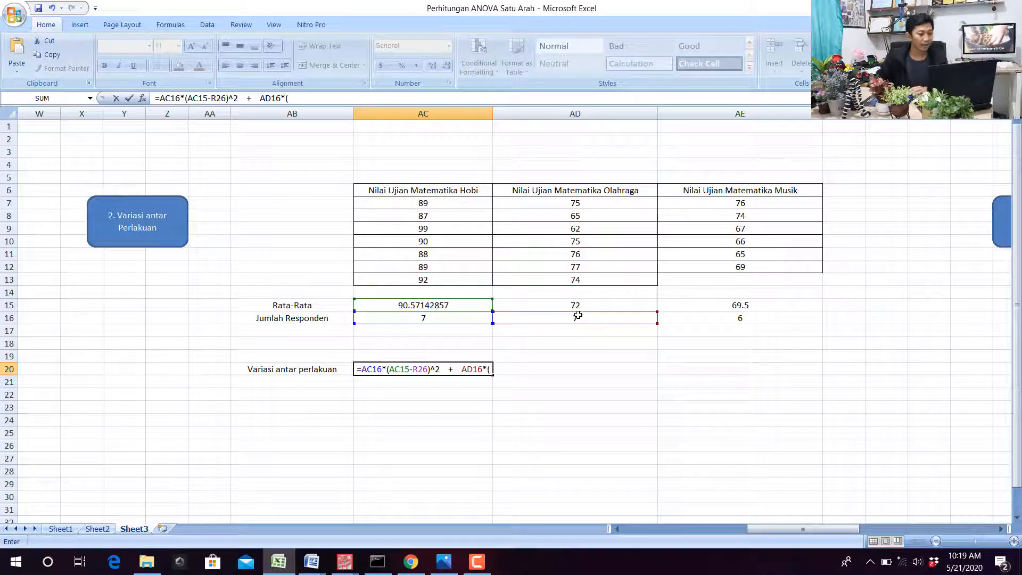
click(580, 305)
text(-)
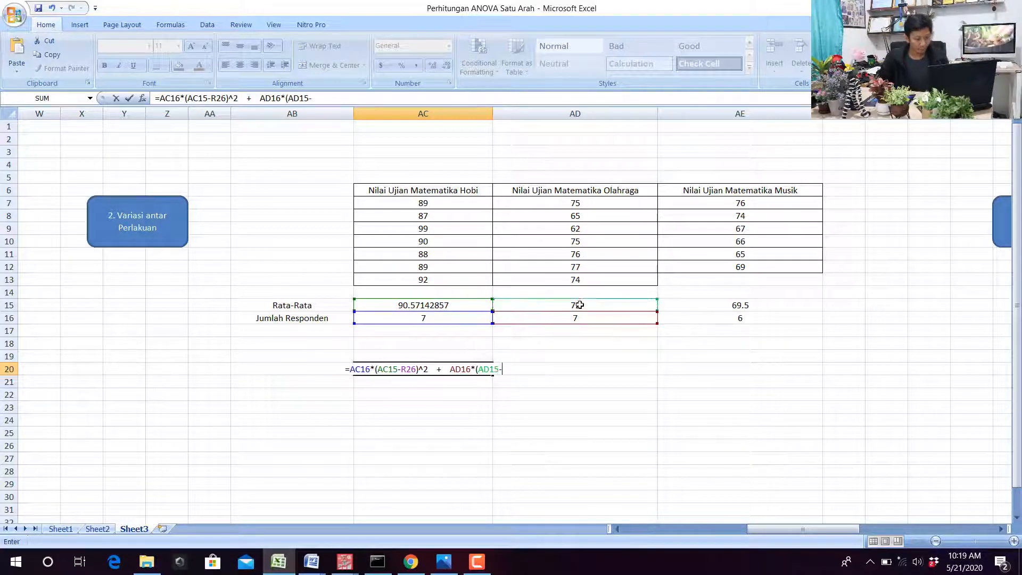
drag(832, 525, 772, 508)
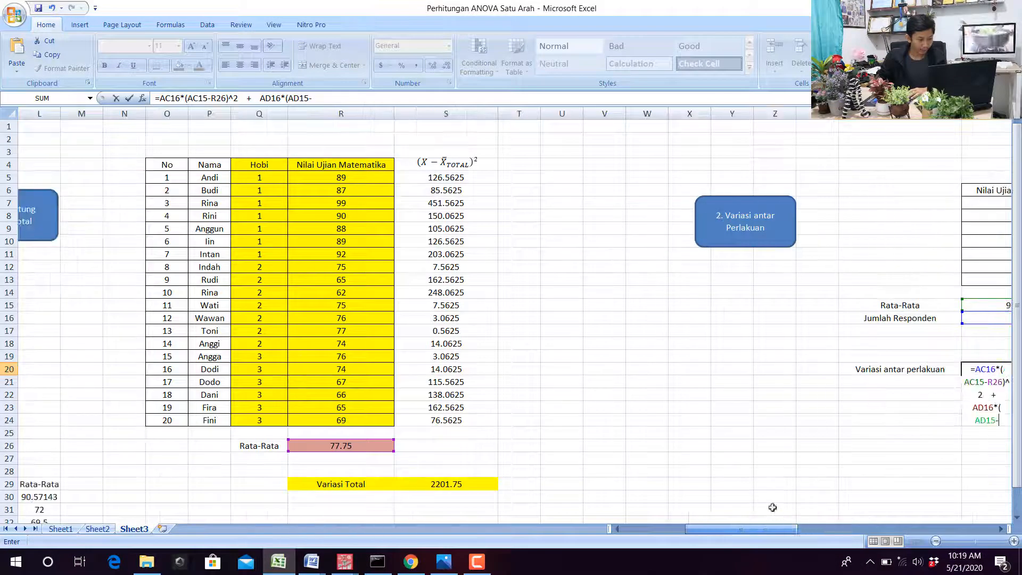
click(373, 443)
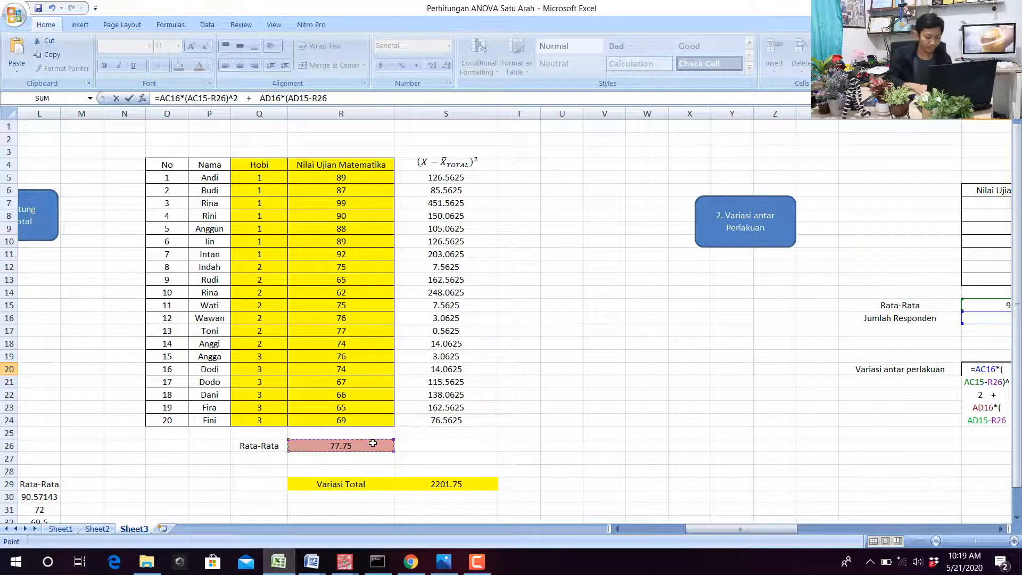
text()^2 +)
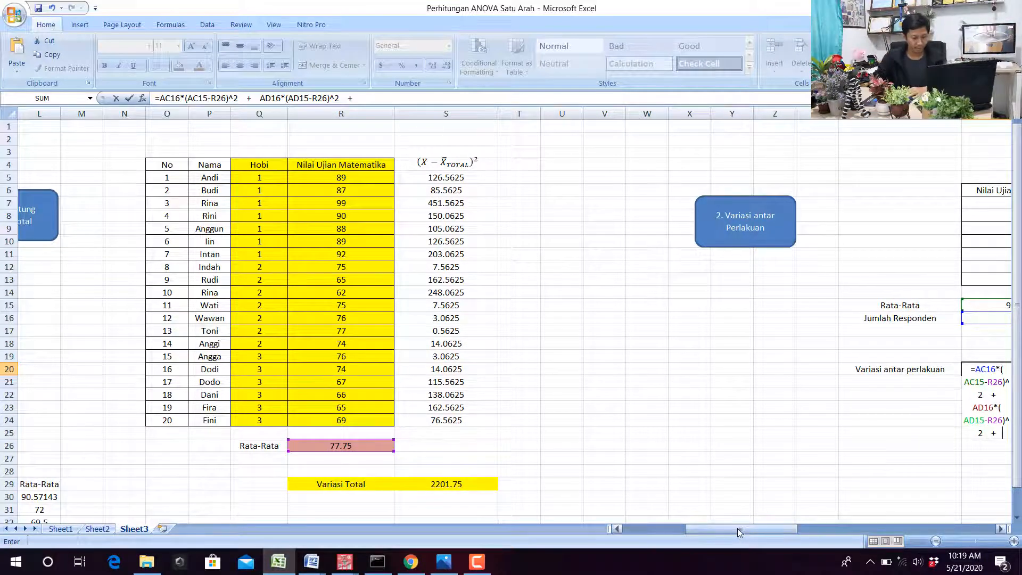
- Complete the Variasi antar perlakuan formula in AC20 with the Musik term AE16*(AE15-R26)^2 and select the calculated cell
drag(737, 528, 803, 549)
click(691, 320)
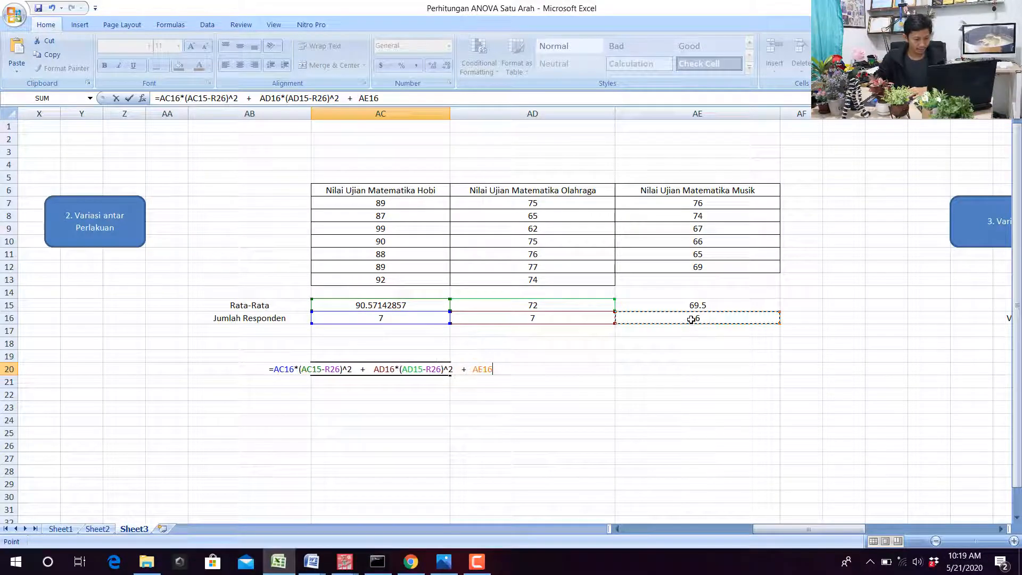
text(*()
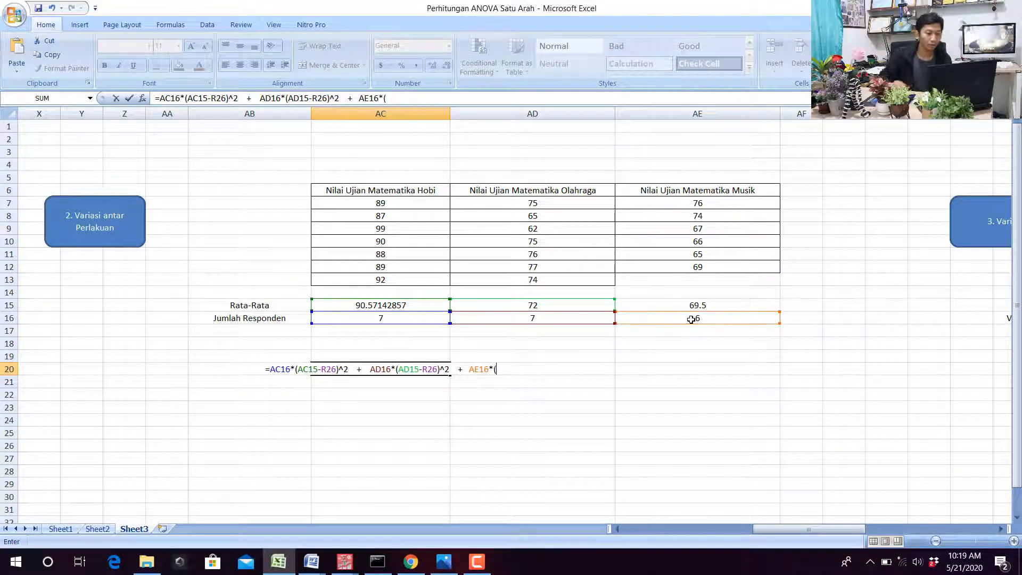
click(695, 304)
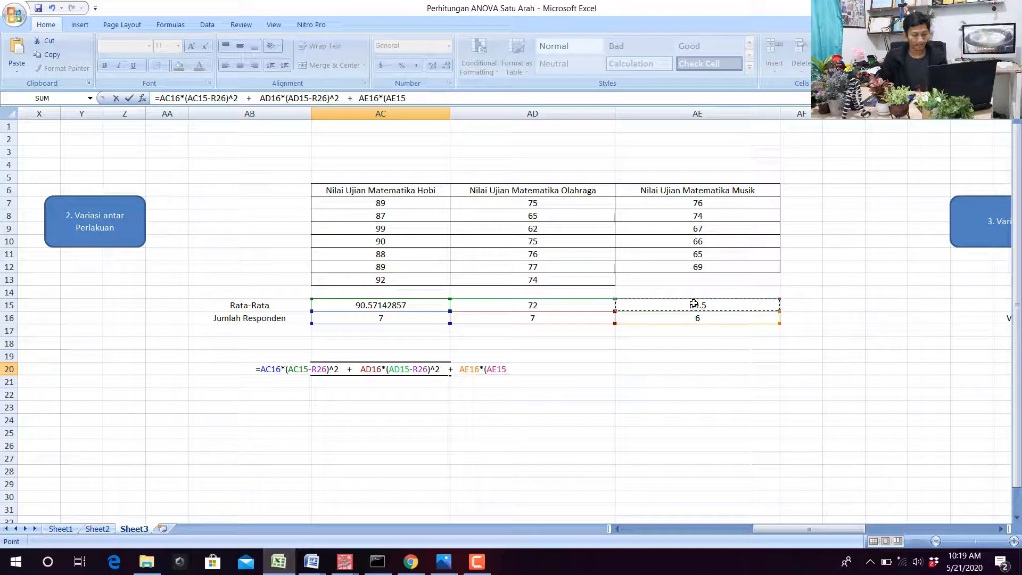
text(-)
drag(825, 527, 745, 499)
click(410, 449)
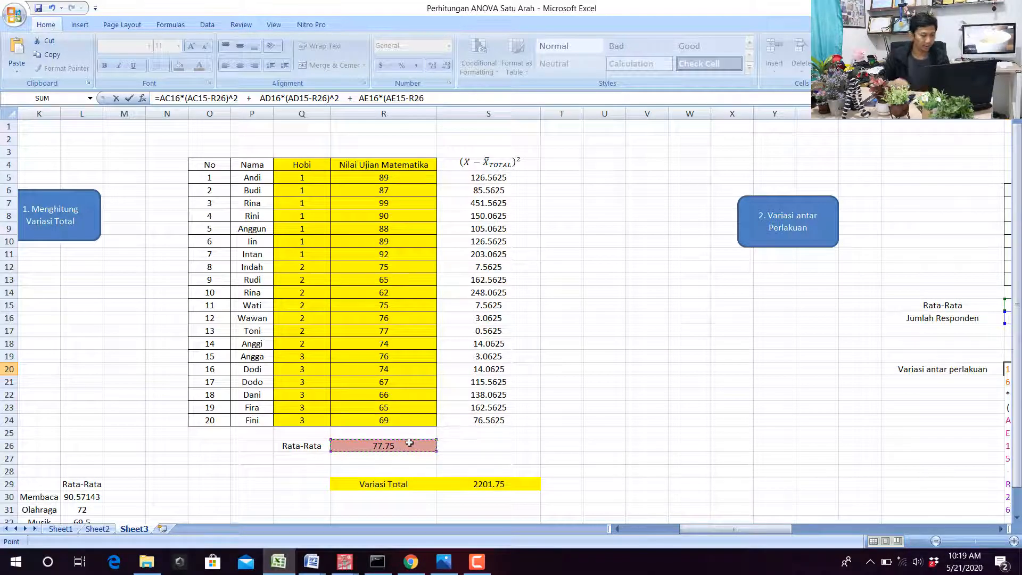
text()^2)
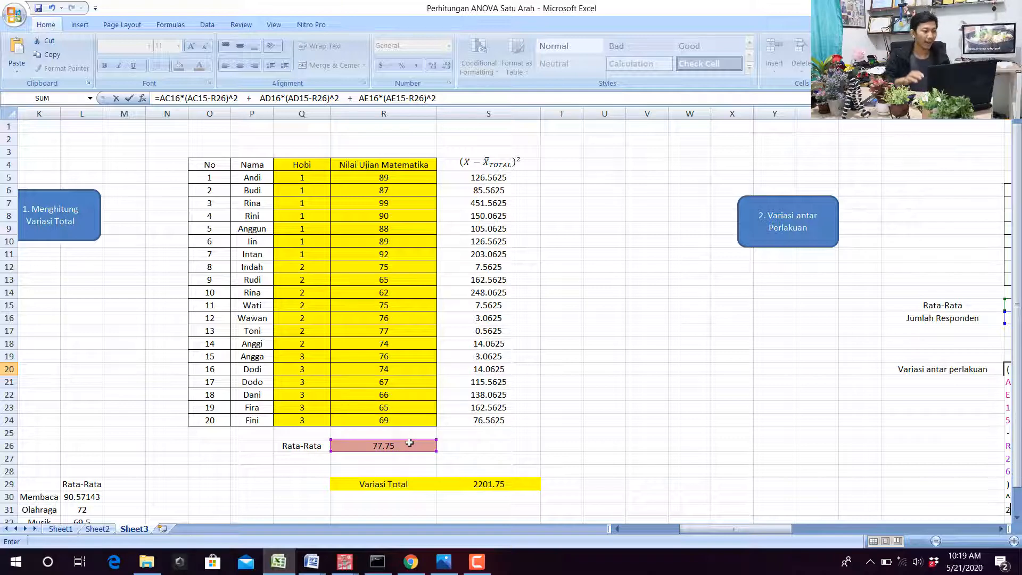
key(Return)
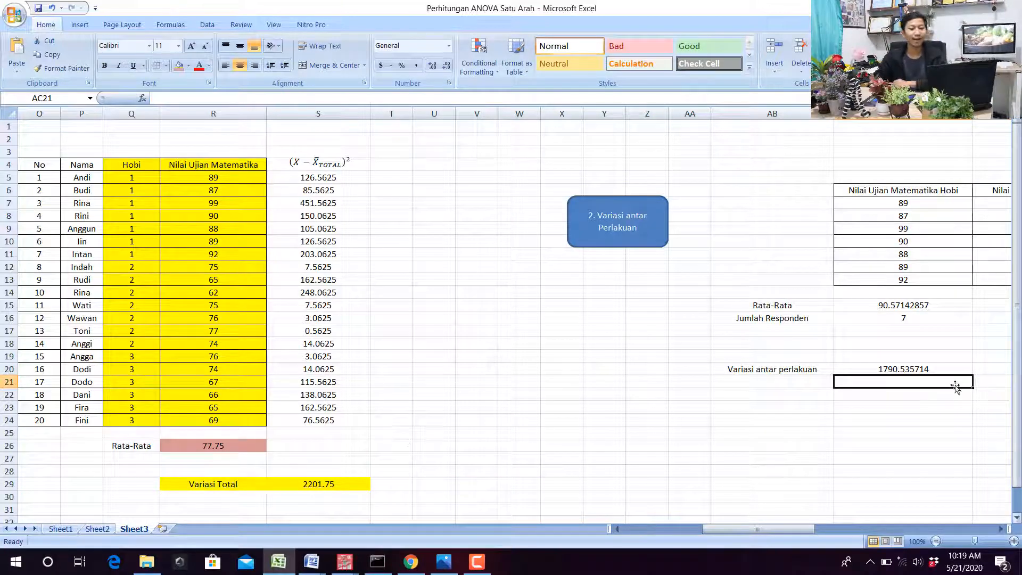
click(916, 369)
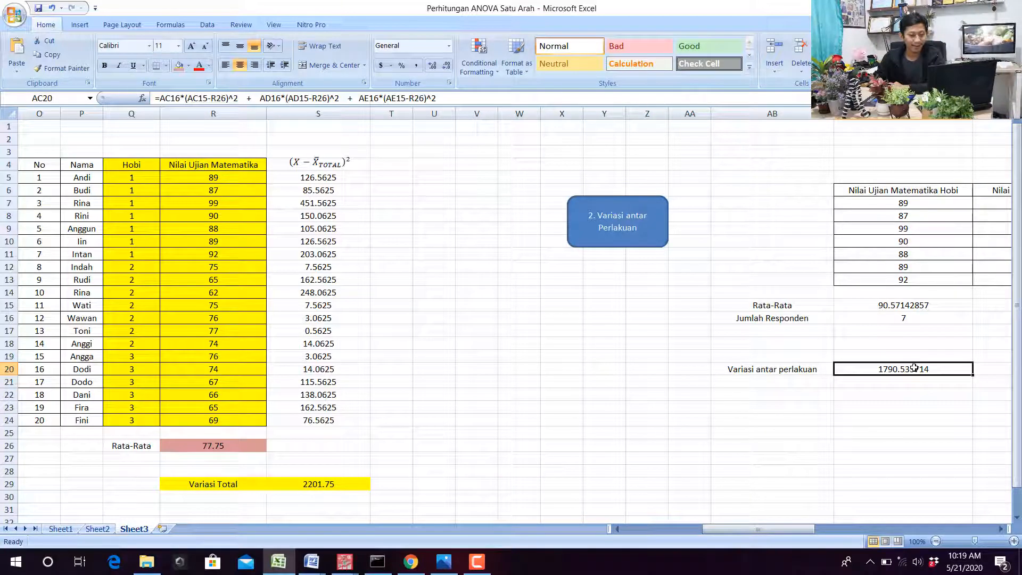
- Shade the Variasi antar perlakuan result in AC20 light red and compare it with the Between Groups sum of squares in SPSS
click(179, 65)
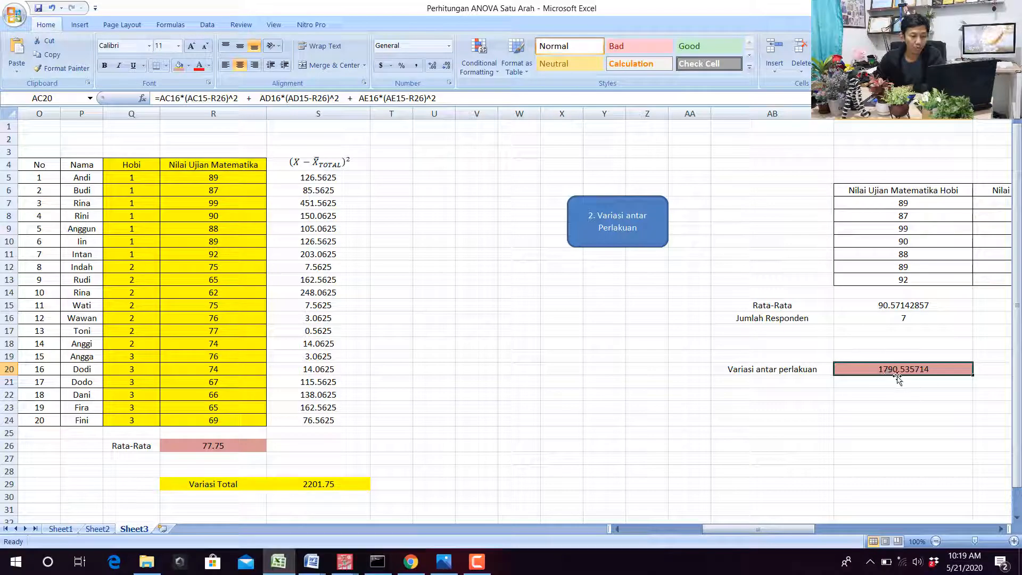
click(345, 563)
click(289, 511)
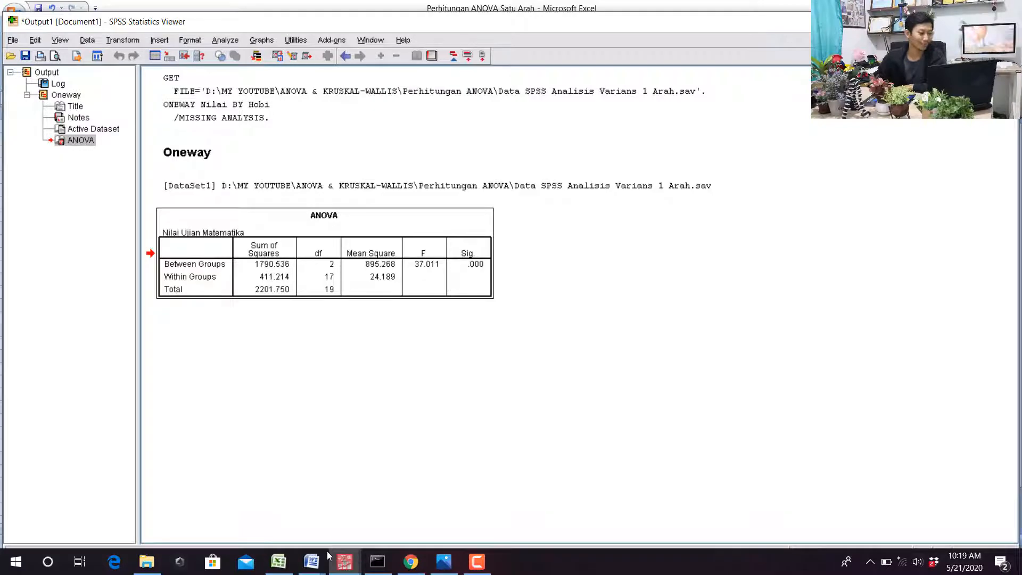
click(285, 565)
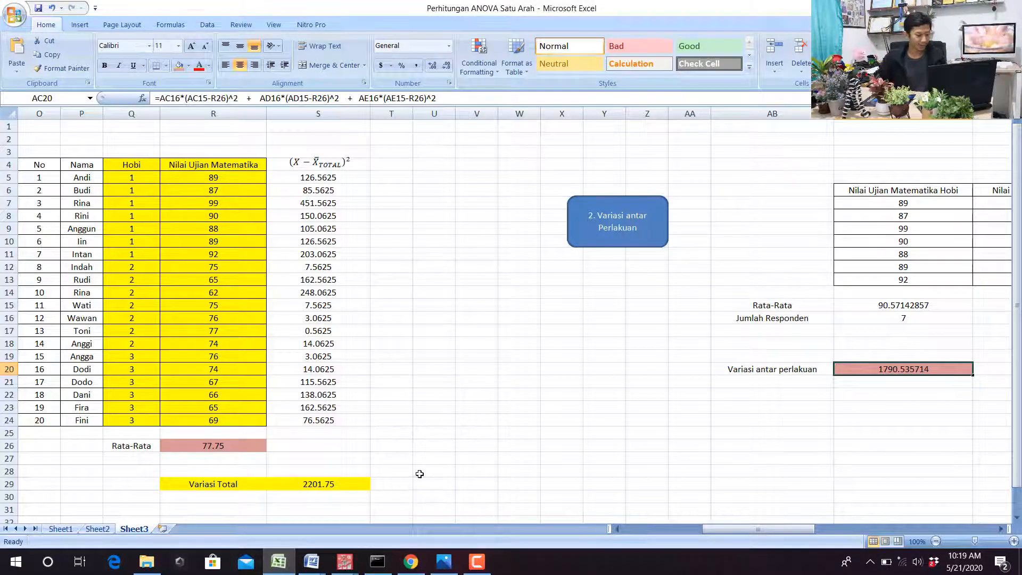
- Copy the Variasi antar perlakuan result from AC20 into a new Notepad file and cut it from there as plain text
key(ctrl+c)
key(super)
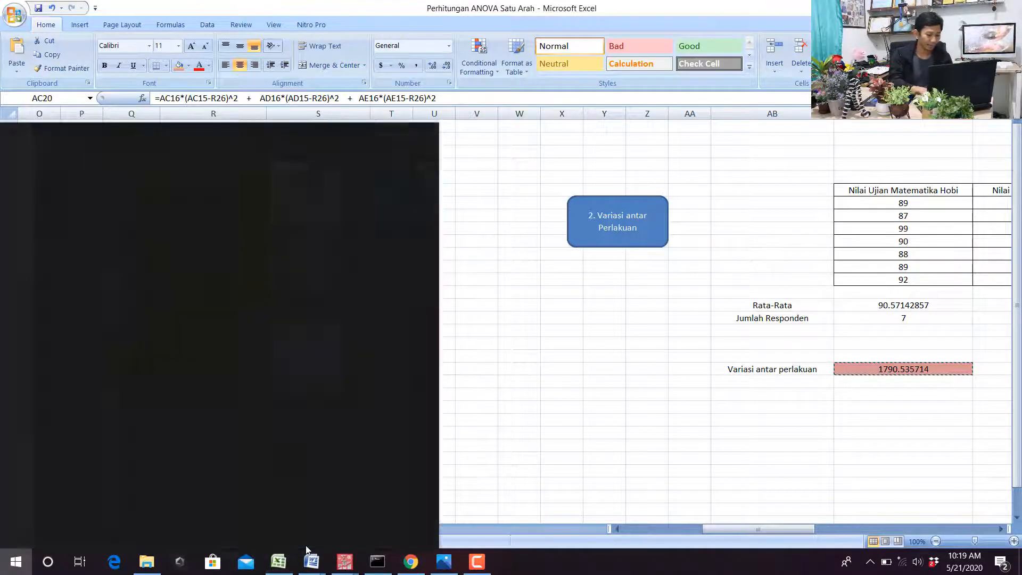
text(note)
key(Return)
key(ctrl+v)
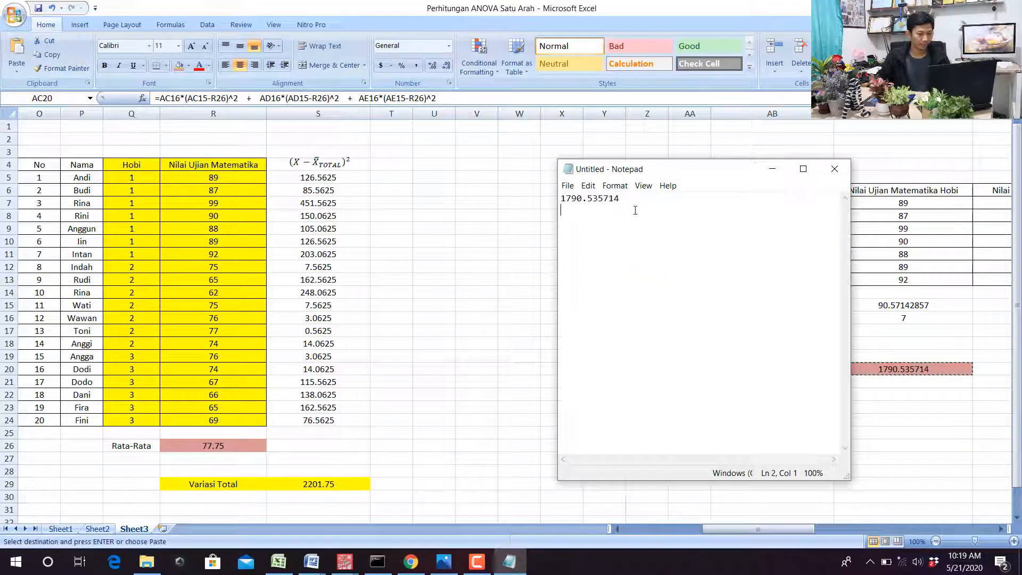
key(ctrl+a)
key(ctrl+x)
- Switch to the Analisis Varians 1 Arah document in Word and paste 1790.535714 into the first Variasi row of the empty results table
key(alt+Tab)
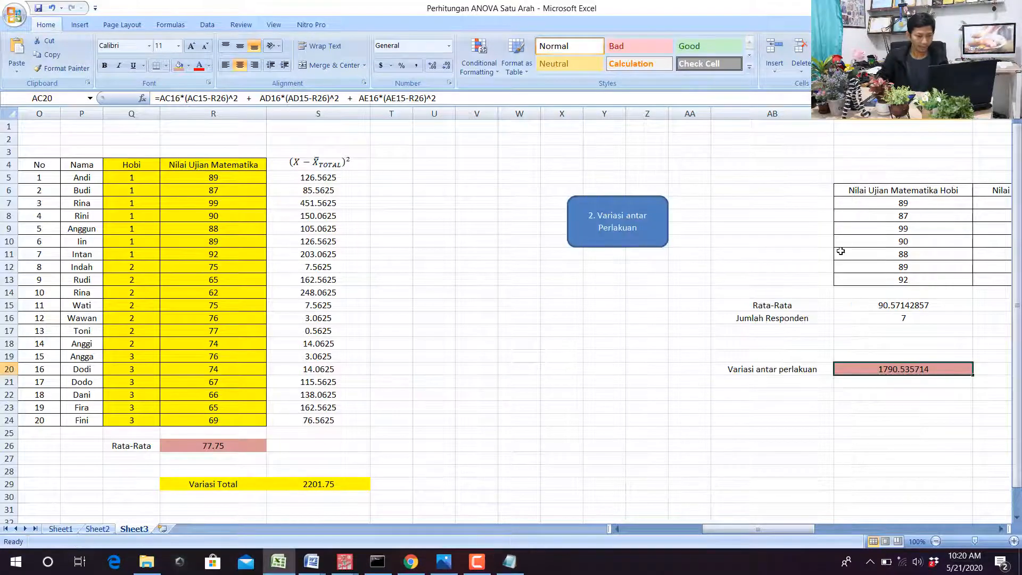
mouse_move(347, 560)
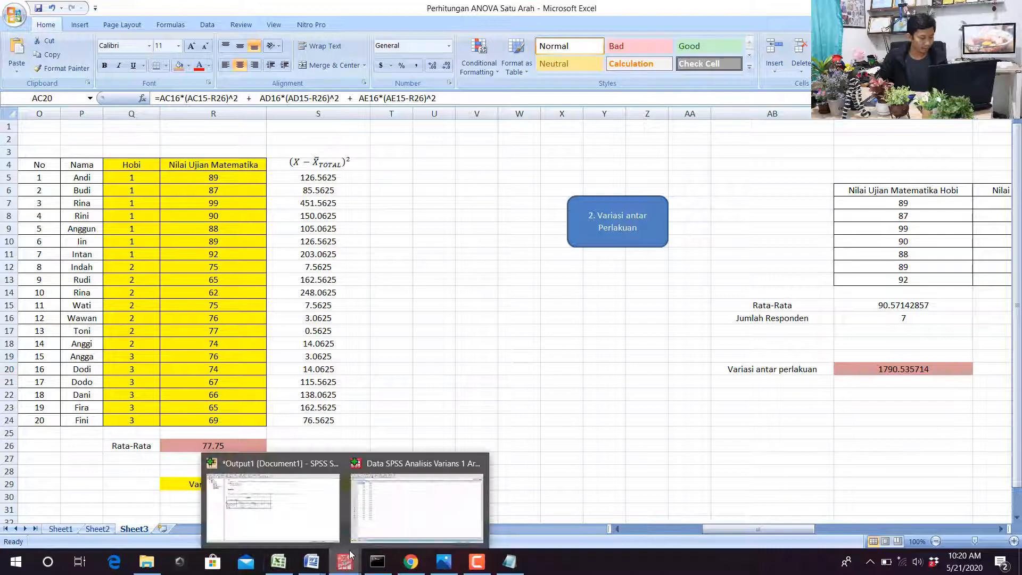
click(314, 506)
click(311, 559)
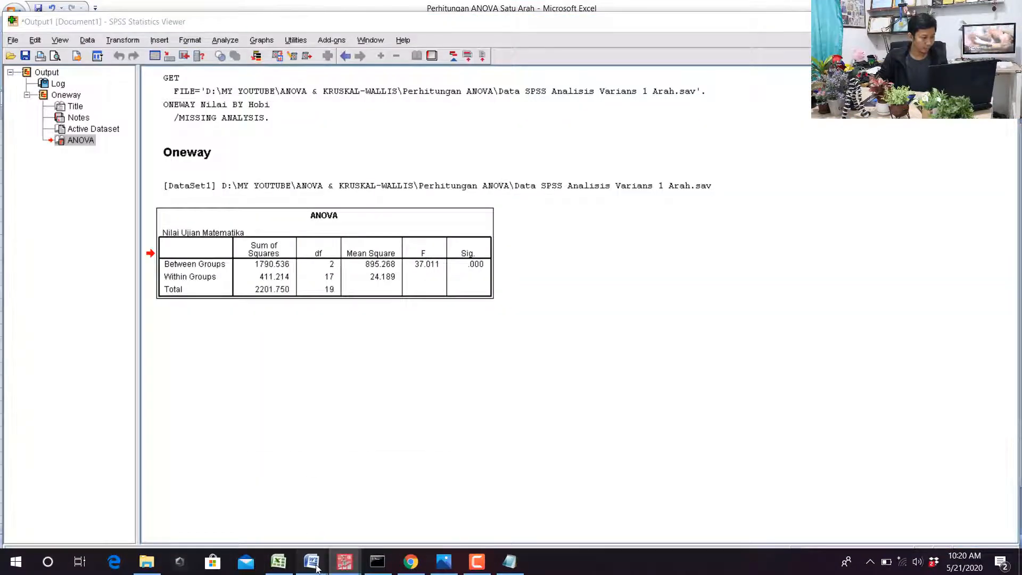
click(240, 507)
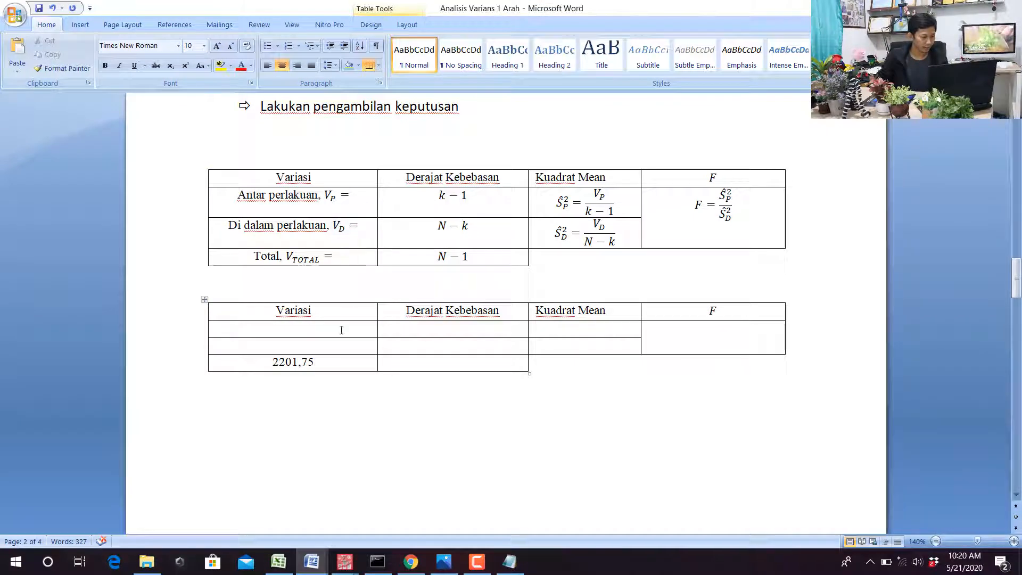
key(ctrl+v)
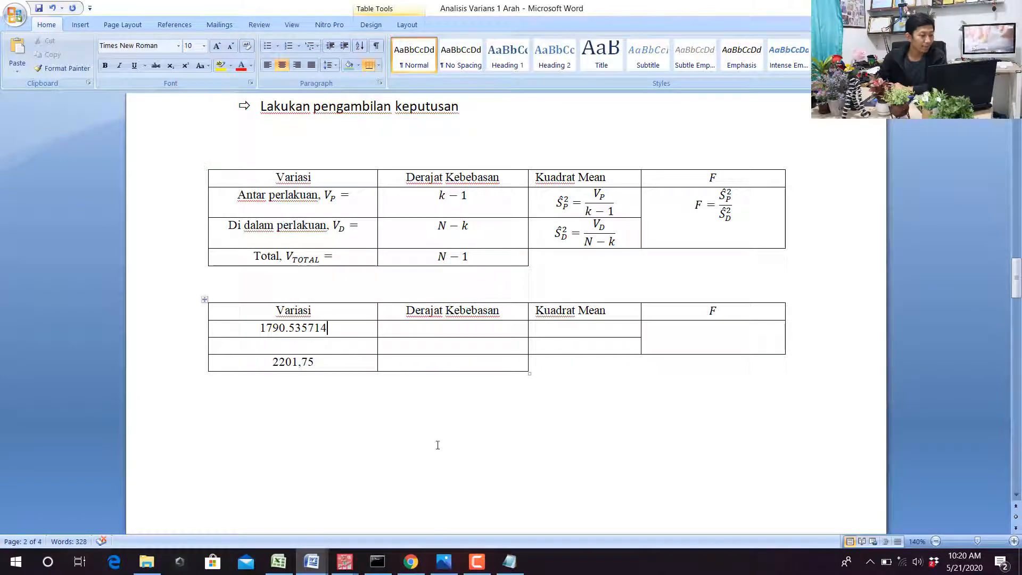
- Return to Excel and clear the Variasi dalam perlakuan value in AL16
click(278, 562)
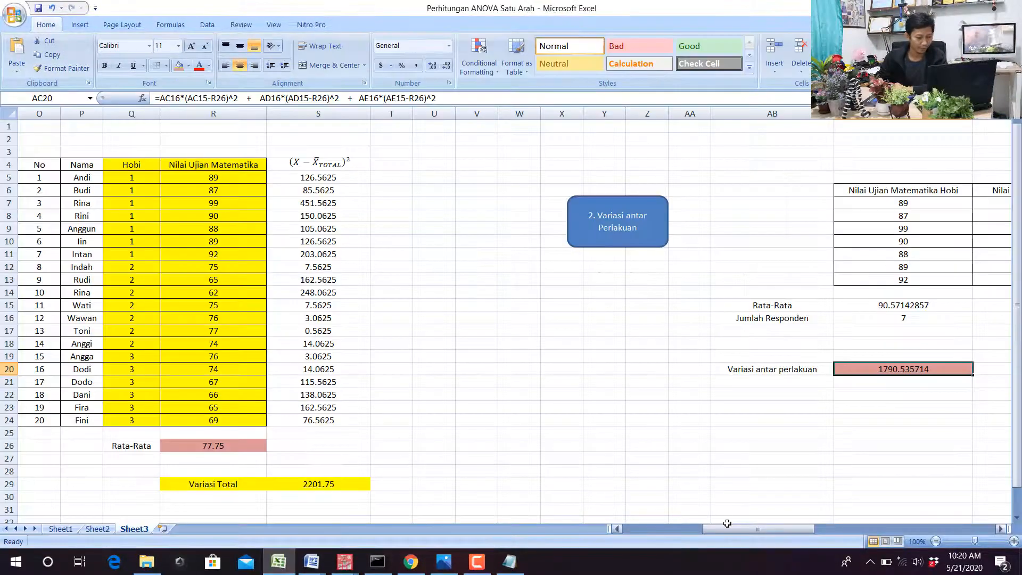
drag(727, 526, 759, 530)
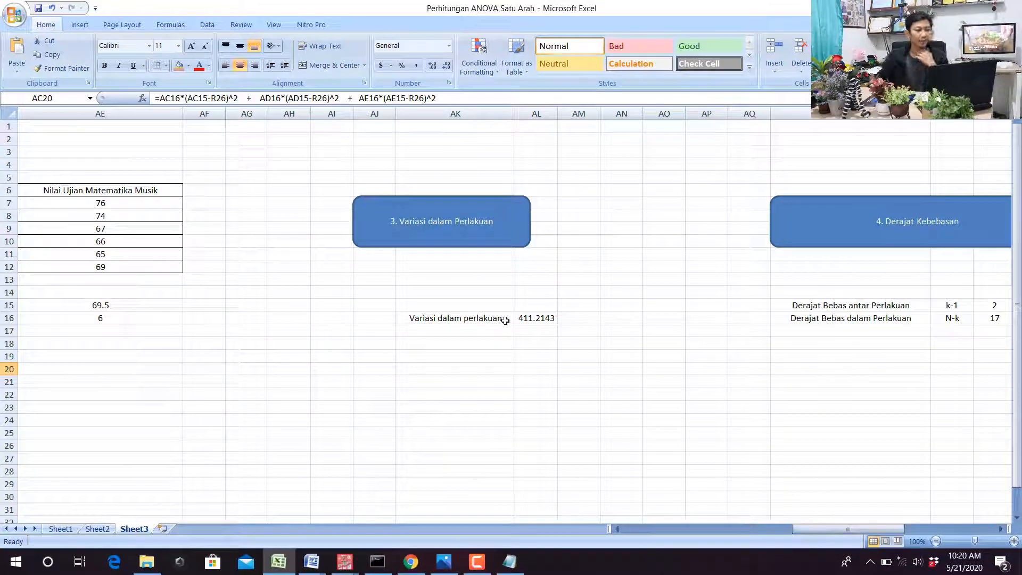
click(530, 328)
click(541, 319)
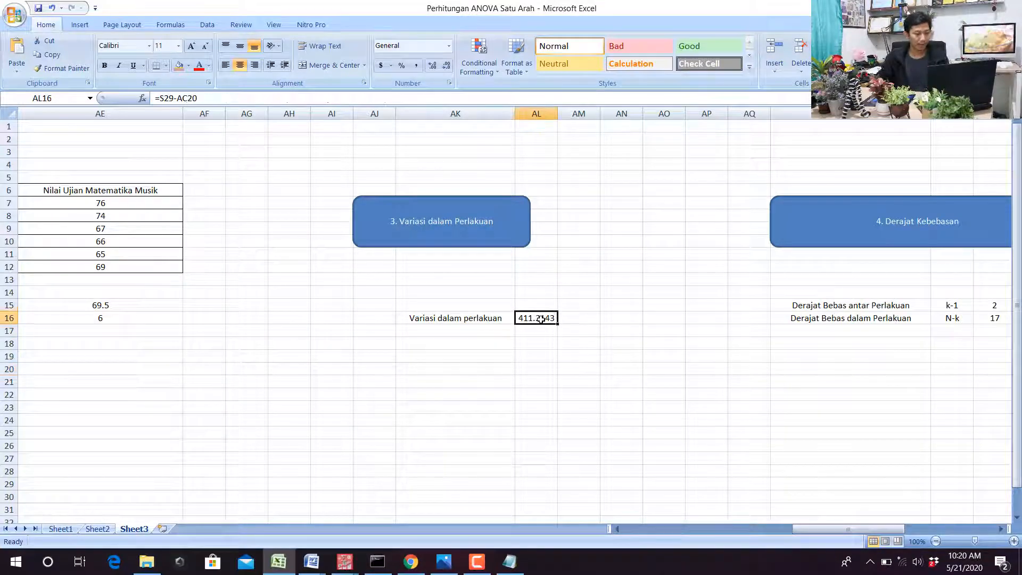
key(Delete)
click(570, 369)
- Enter the Variasi dalam perlakuan formula =S29-AC20 in AL16, subtracting the between-group variation from the Variasi Total
click(532, 318)
text(=)
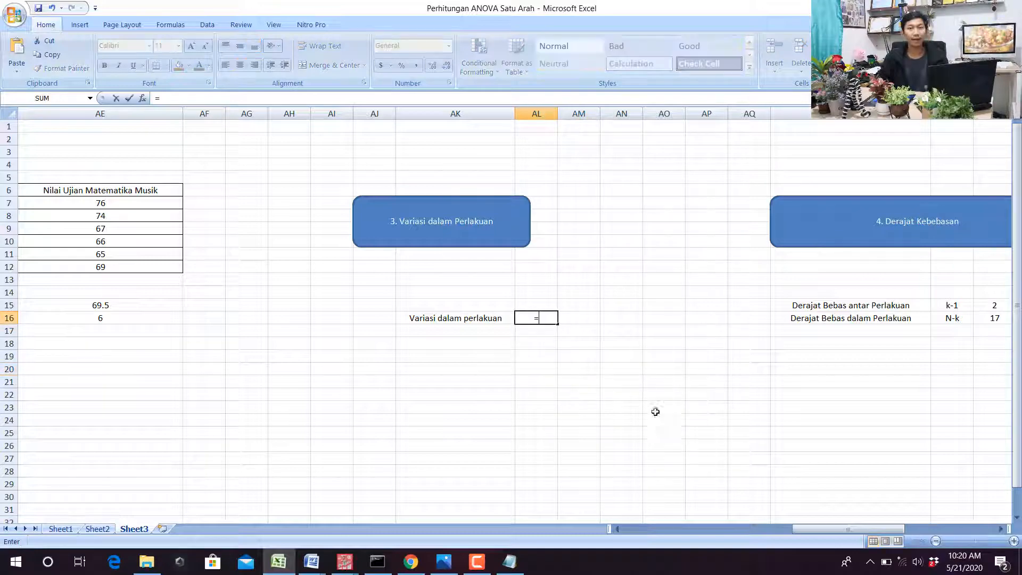
drag(800, 527, 717, 520)
click(304, 484)
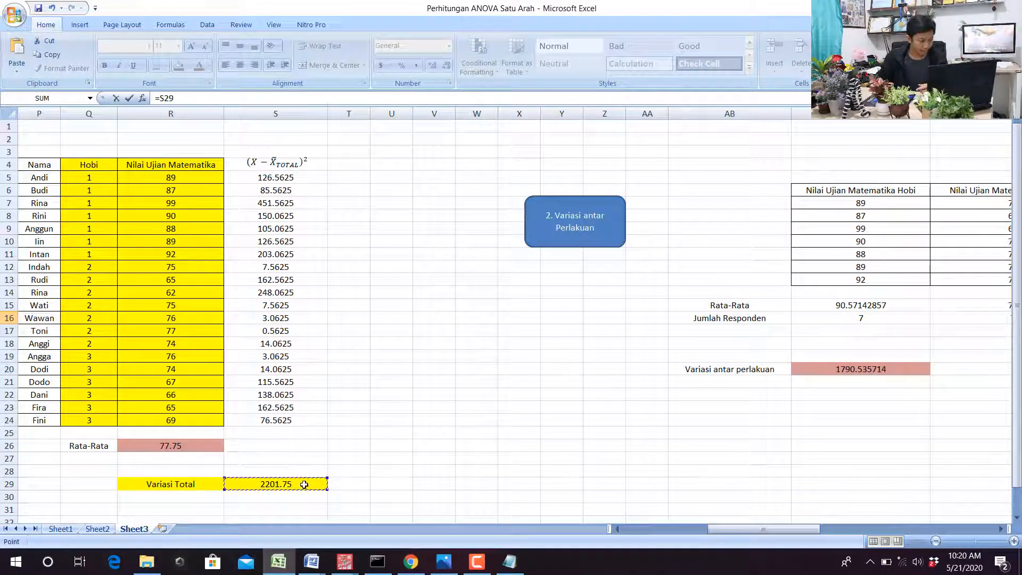
text(-)
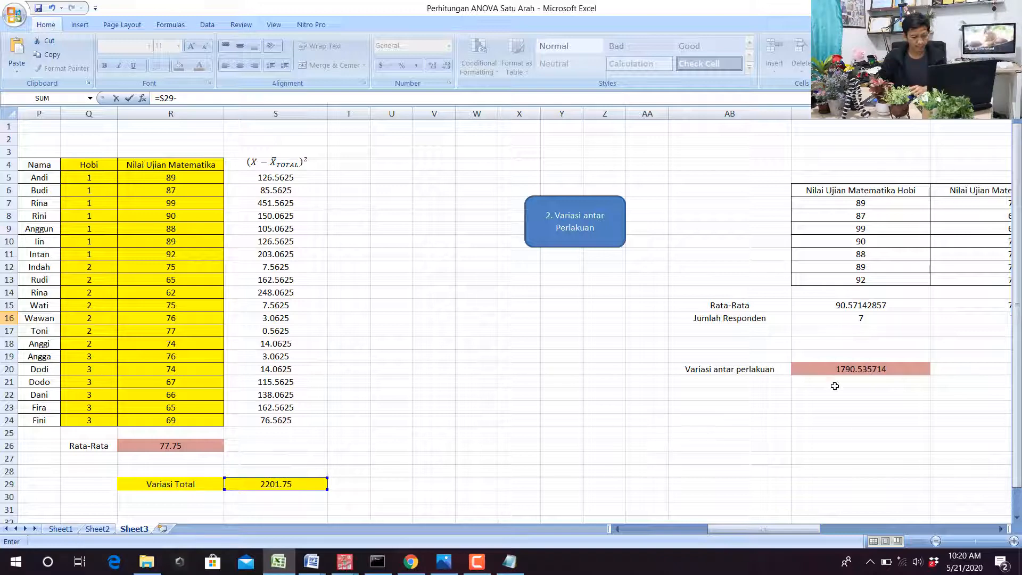
click(841, 369)
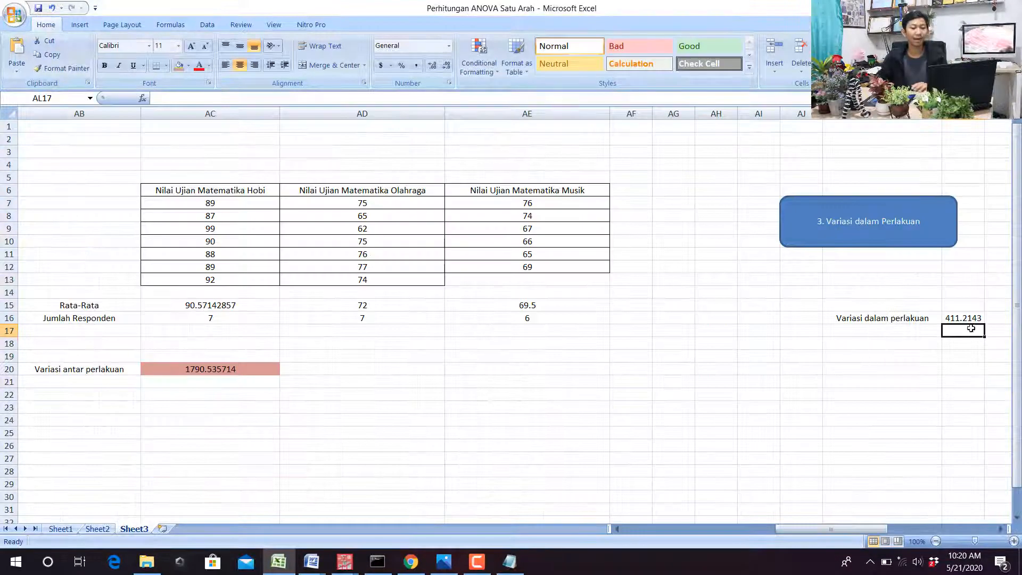
- Select AL16 and compare its result with the Within Groups sum of squares in the SPSS ANOVA output
click(961, 322)
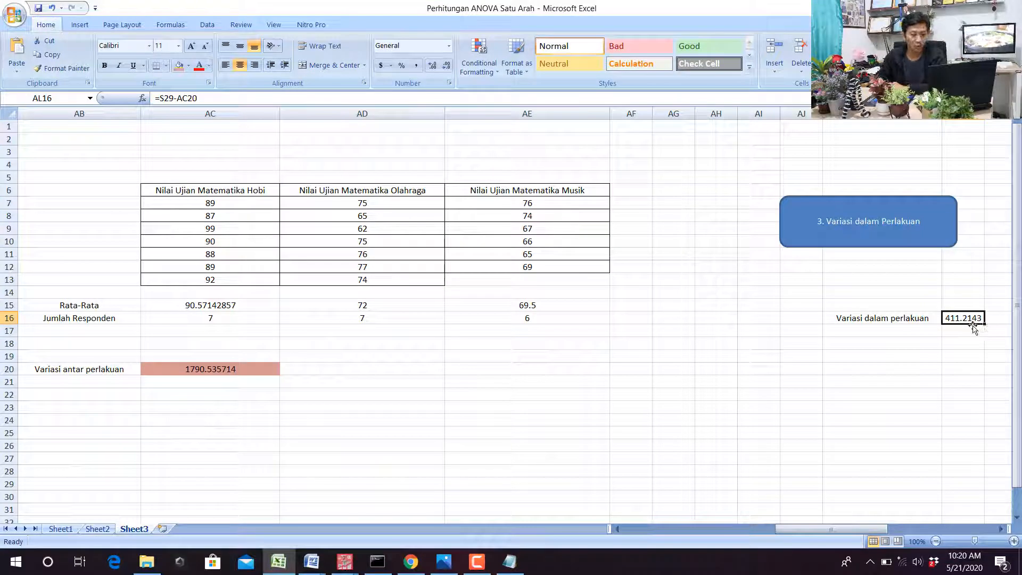
mouse_move(354, 566)
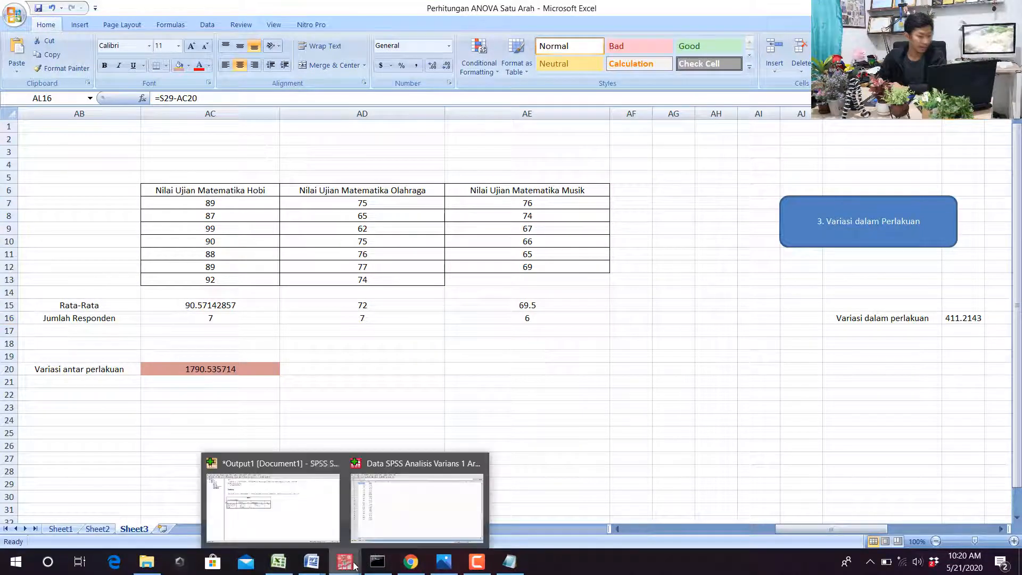
click(316, 531)
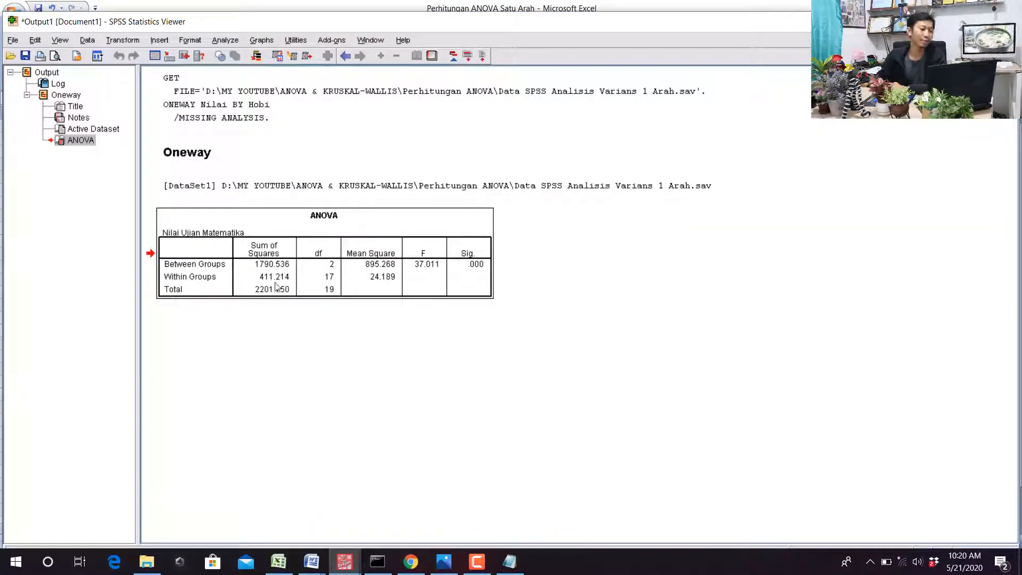
click(279, 562)
- Copy the Variasi dalam perlakuan result from AL16 into Notepad and cut it from there as plain text
key(ctrl+c)
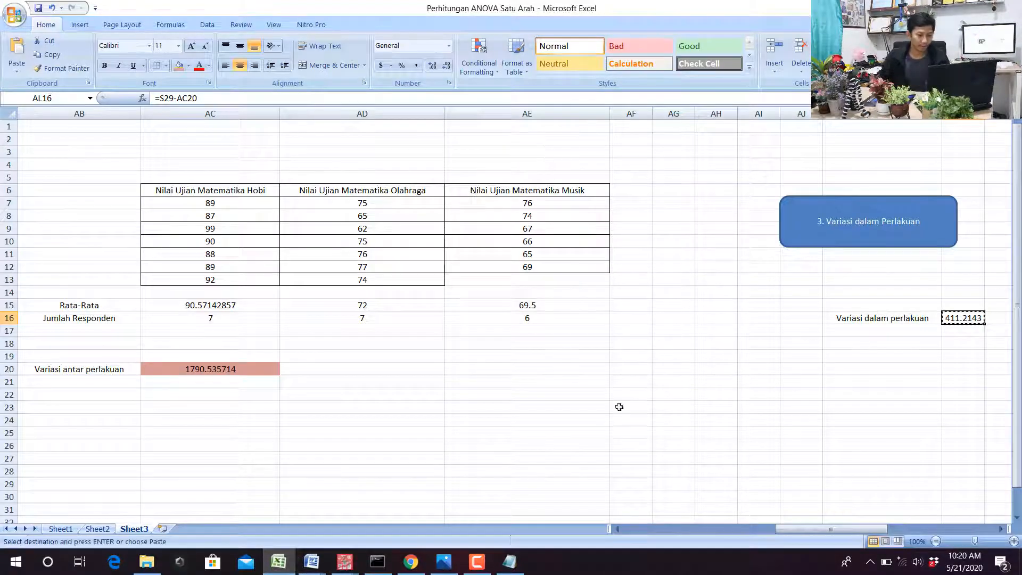
click(510, 561)
key(ctrl+v)
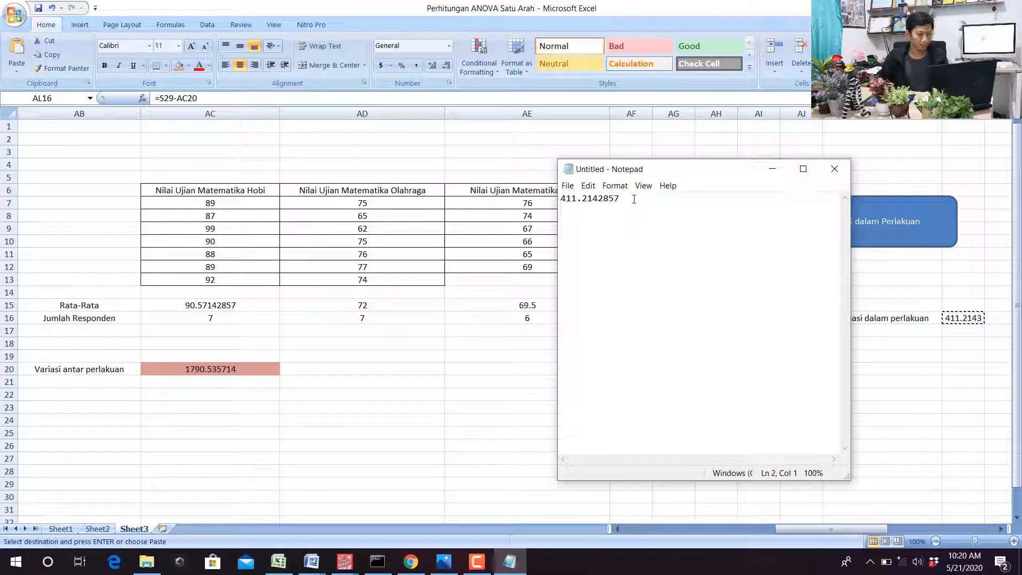
drag(635, 198, 553, 201)
key(ctrl+x)
click(533, 236)
- Switch to the Analisis Varians 1 Arah document in Word and paste 411.2142857 into the second Variasi row of the results table
mouse_move(312, 560)
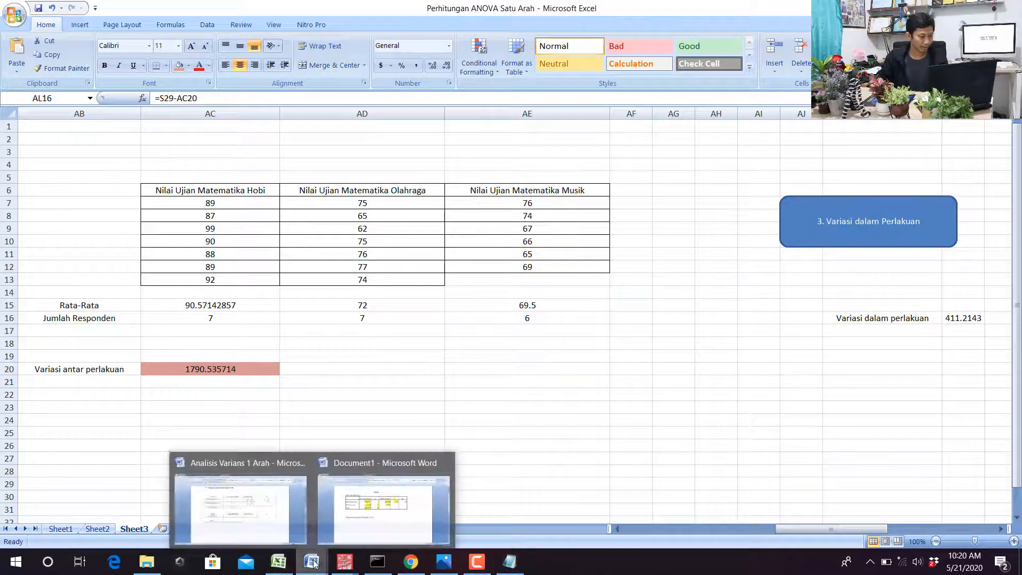
click(278, 510)
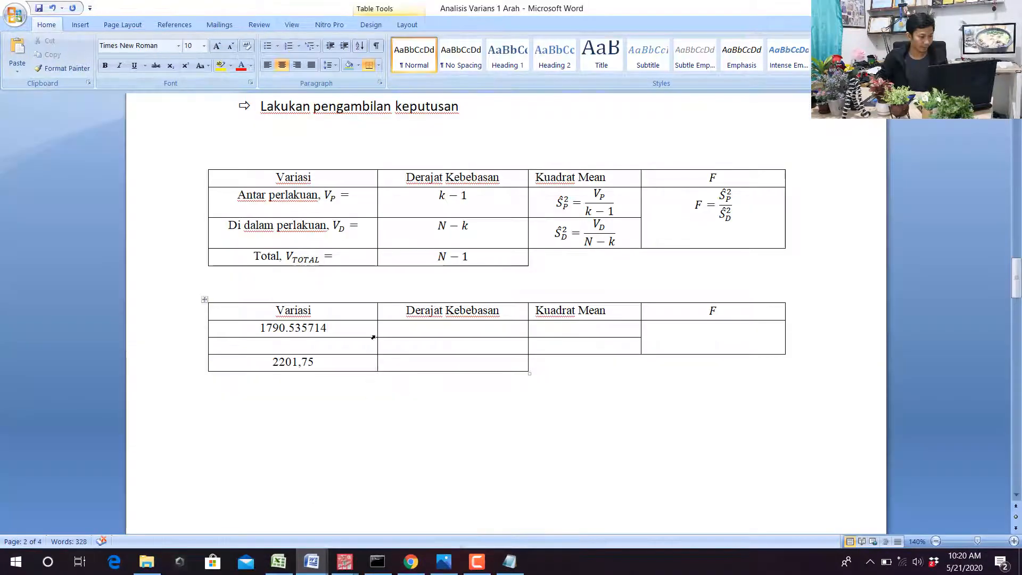
click(342, 346)
key(ctrl+v)
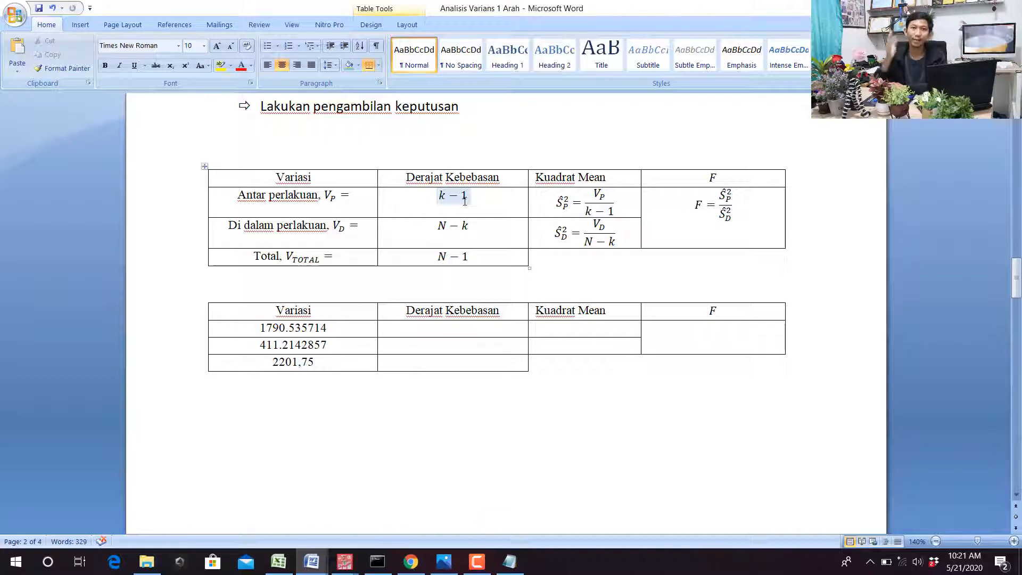
- Fill the Derajat Kebebasan column of the results table with 2, 17 and 19
click(467, 332)
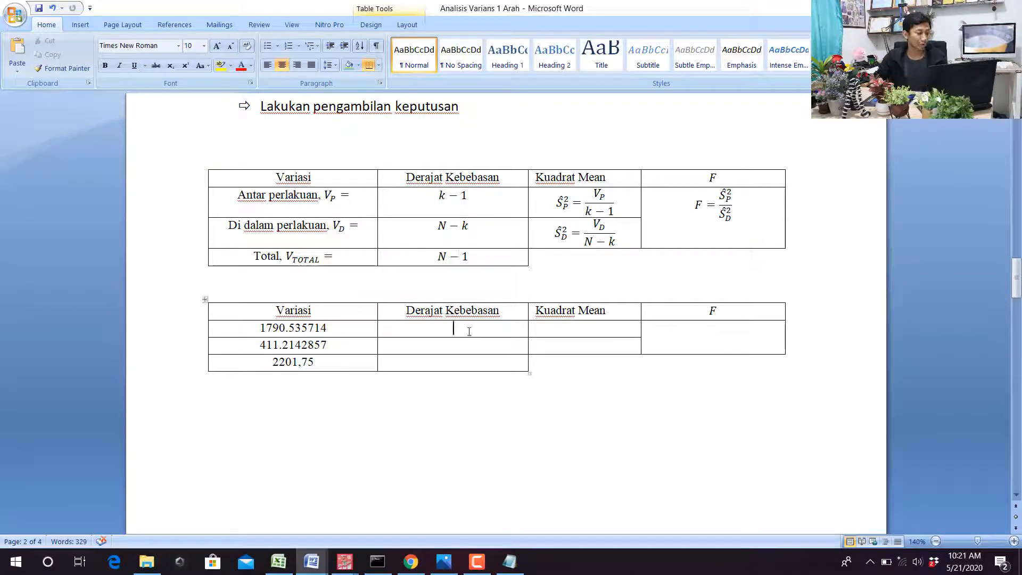
text(2)
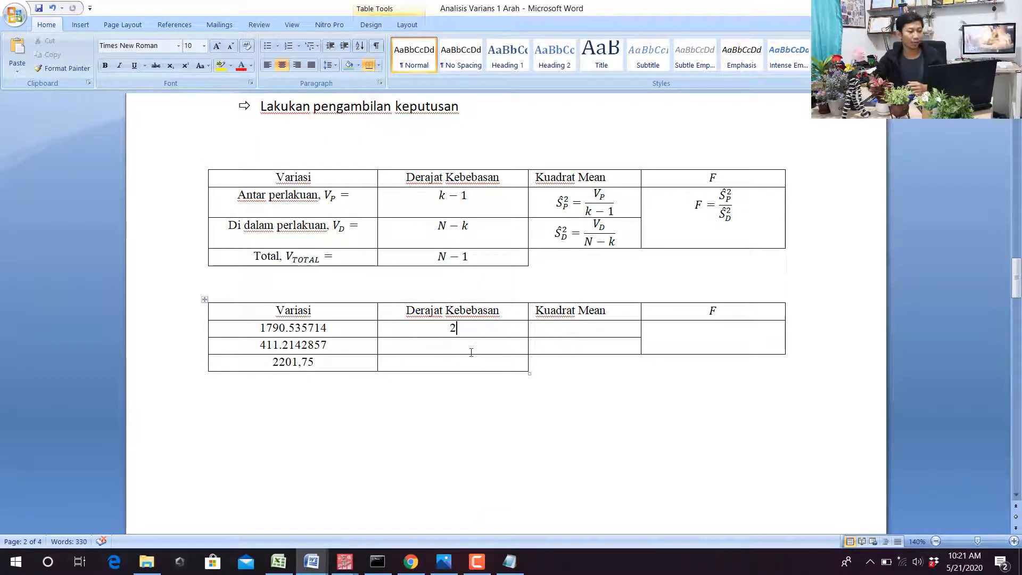
click(468, 346)
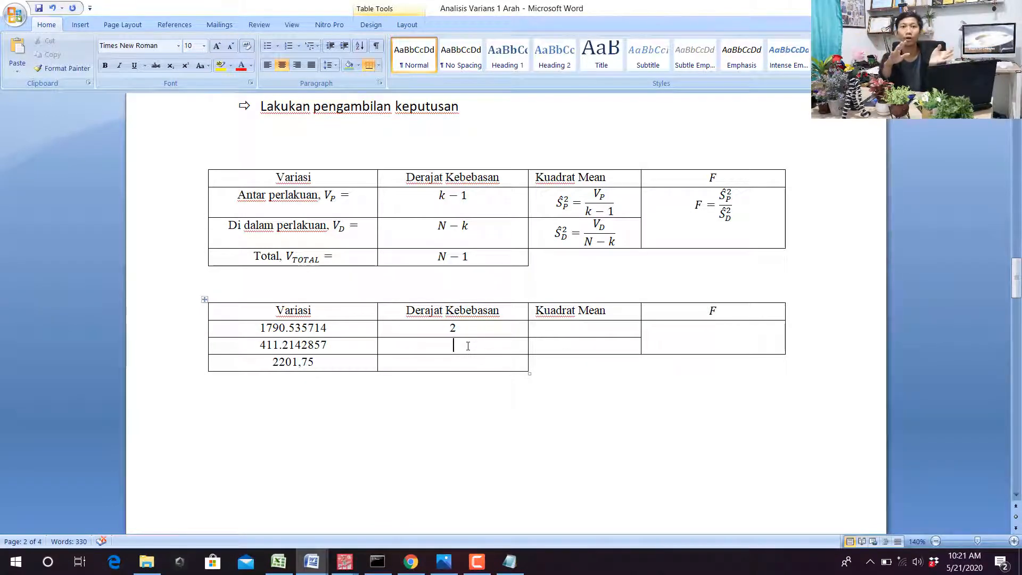
text(177)
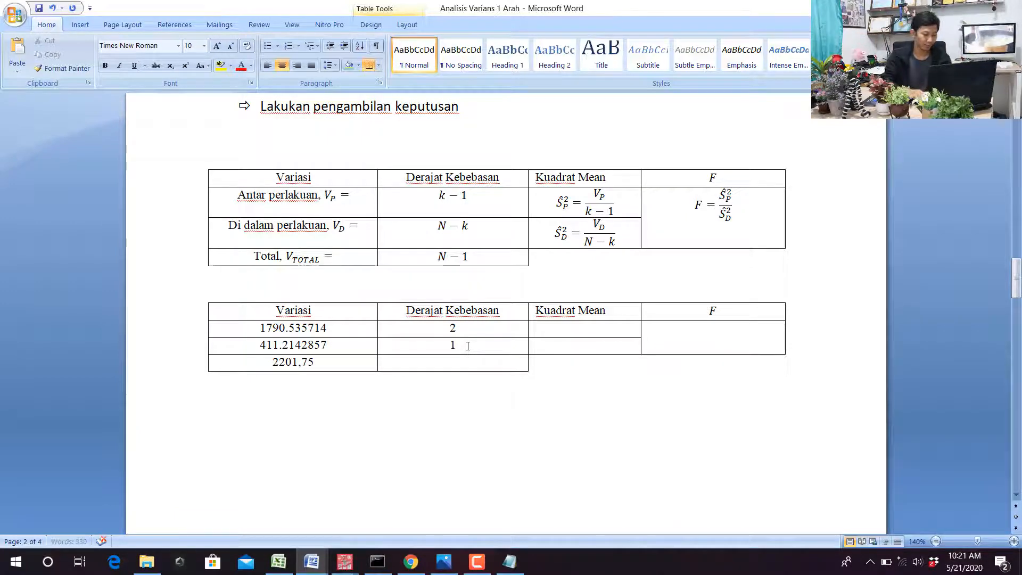
key(Down)
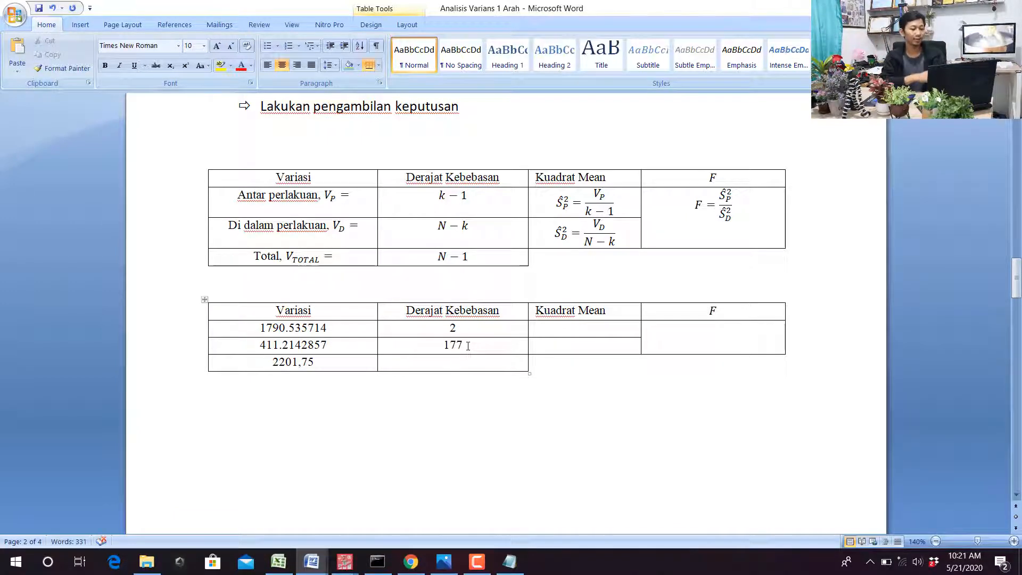
key(BackSpace)
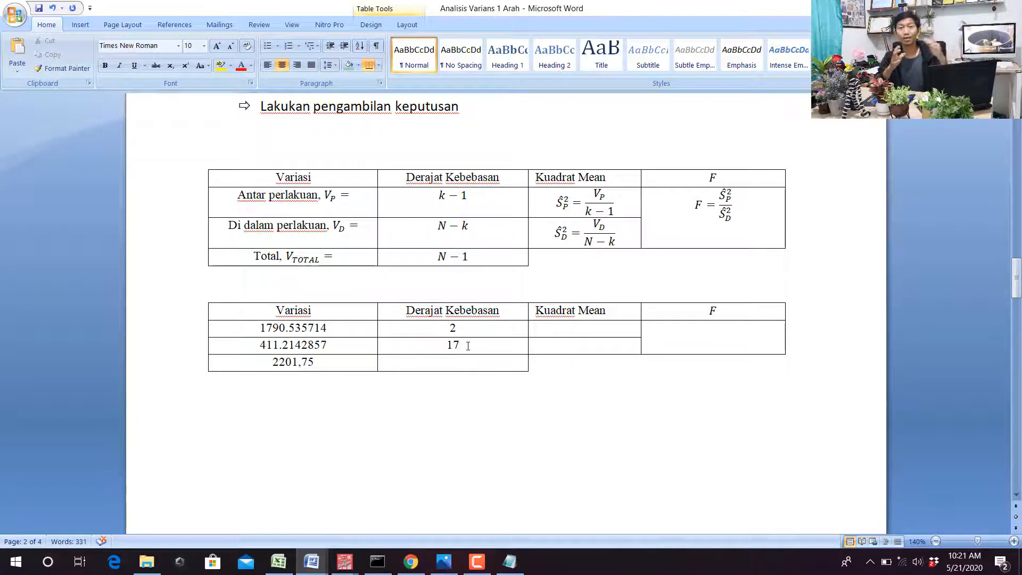
key(Down)
text(19)
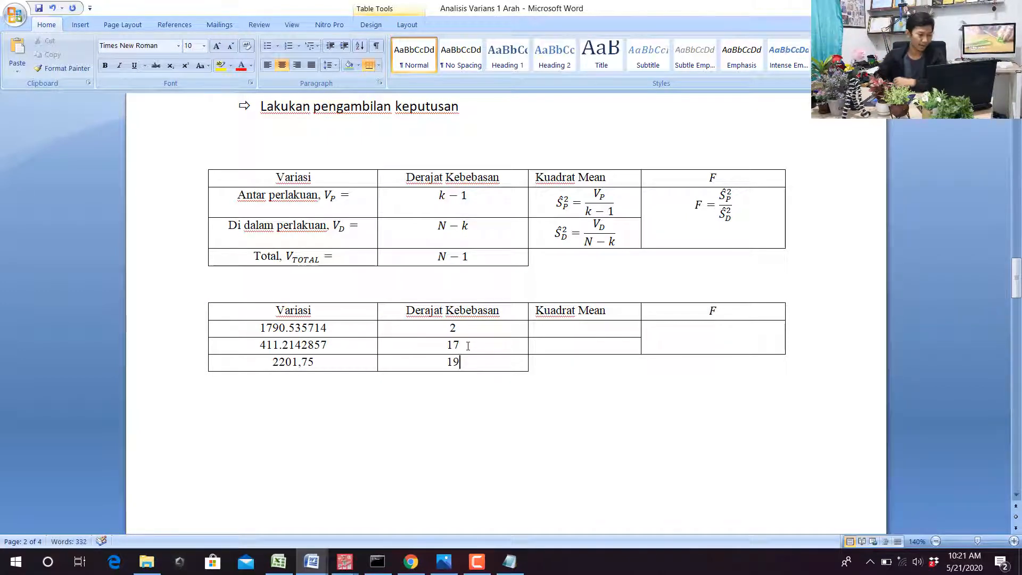
- Compare the degrees of freedom with the df column of the SPSS ANOVA output and return to the Word document
mouse_move(345, 562)
click(306, 529)
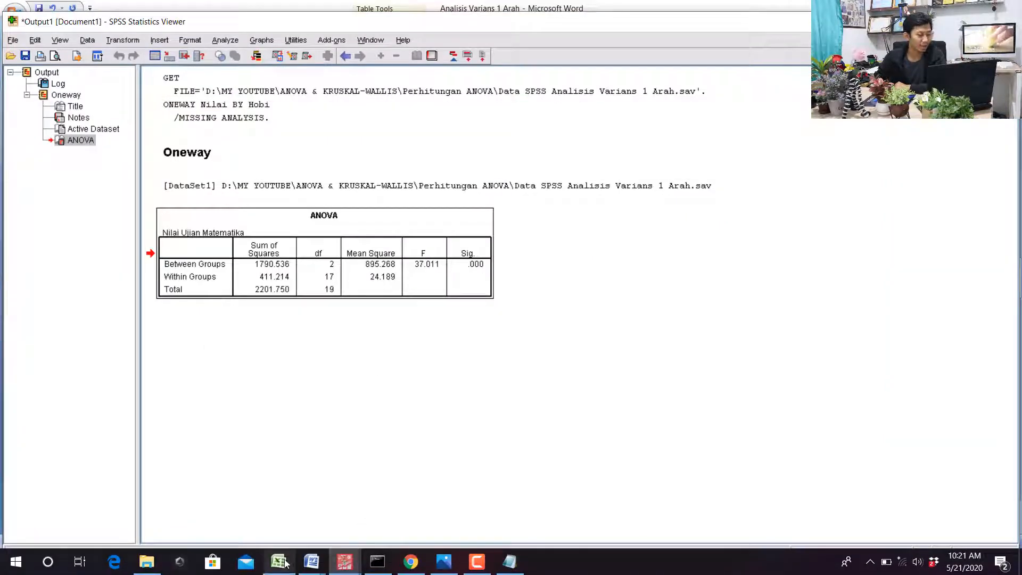
click(311, 562)
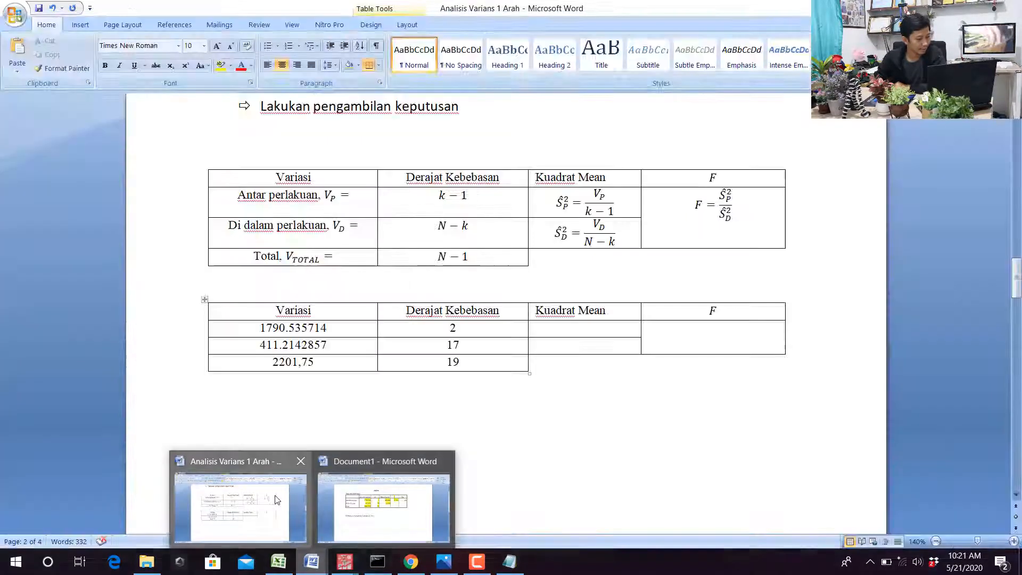
click(277, 501)
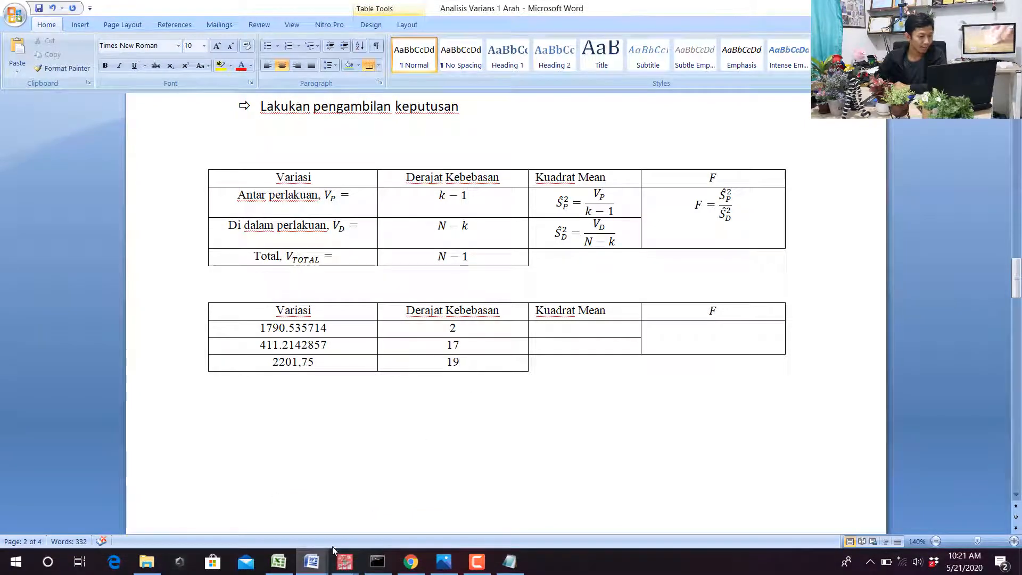
- Switch to the Perhitungan ANOVA Satu Arah workbook in Excel and clear the Kuadrat Mean results in BE14 and BE15 of Sheet3
click(278, 562)
drag(783, 530, 863, 531)
click(333, 307)
click(326, 319)
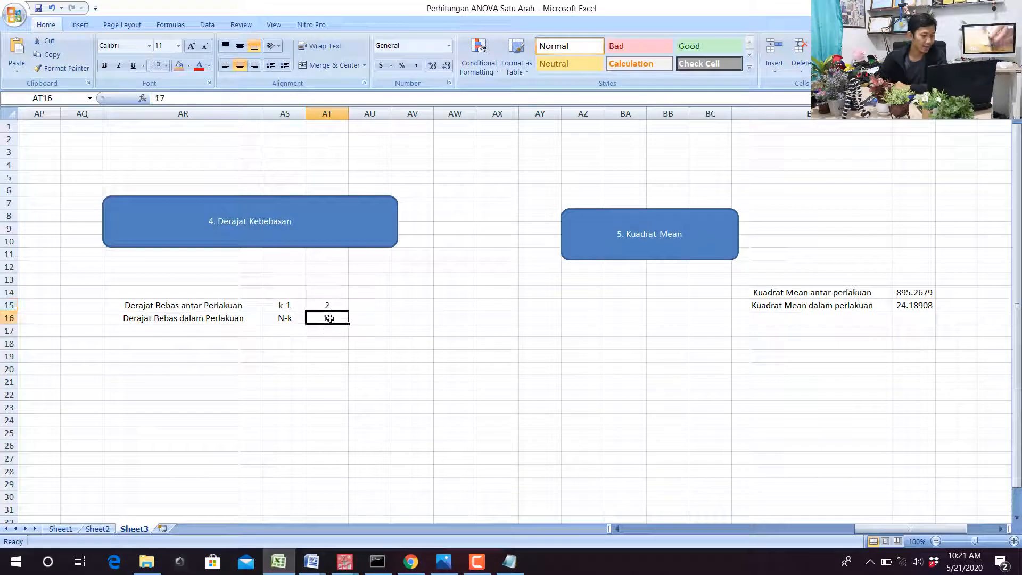
click(923, 291)
key(BackSpace)
key(Return)
key(BackSpace)
key(Return)
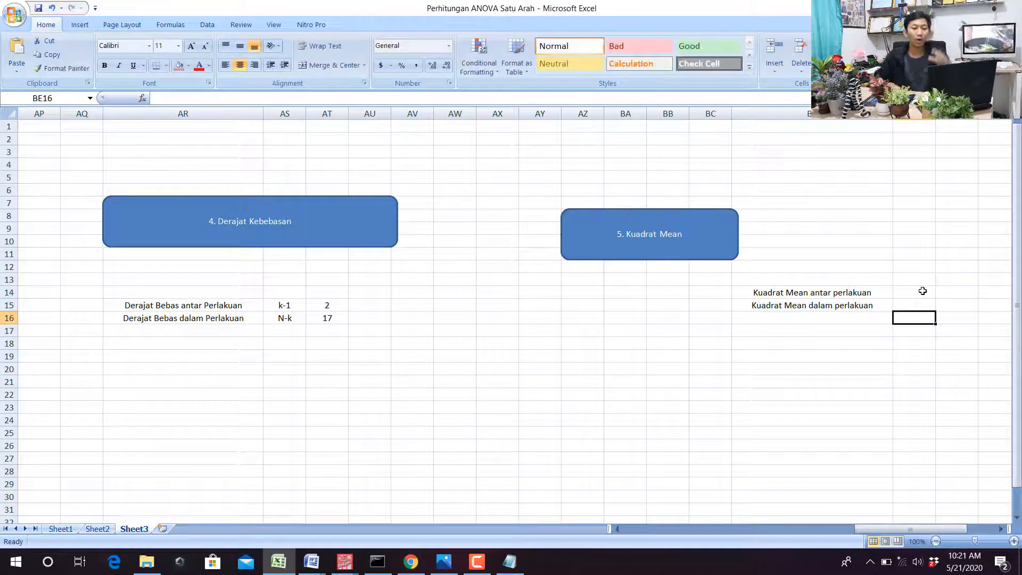
click(859, 293)
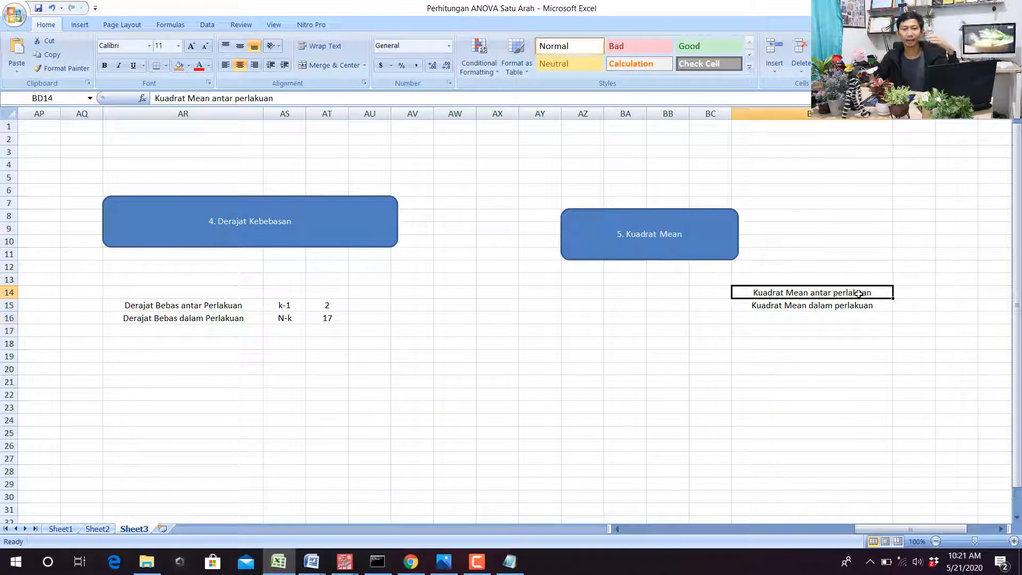
click(922, 294)
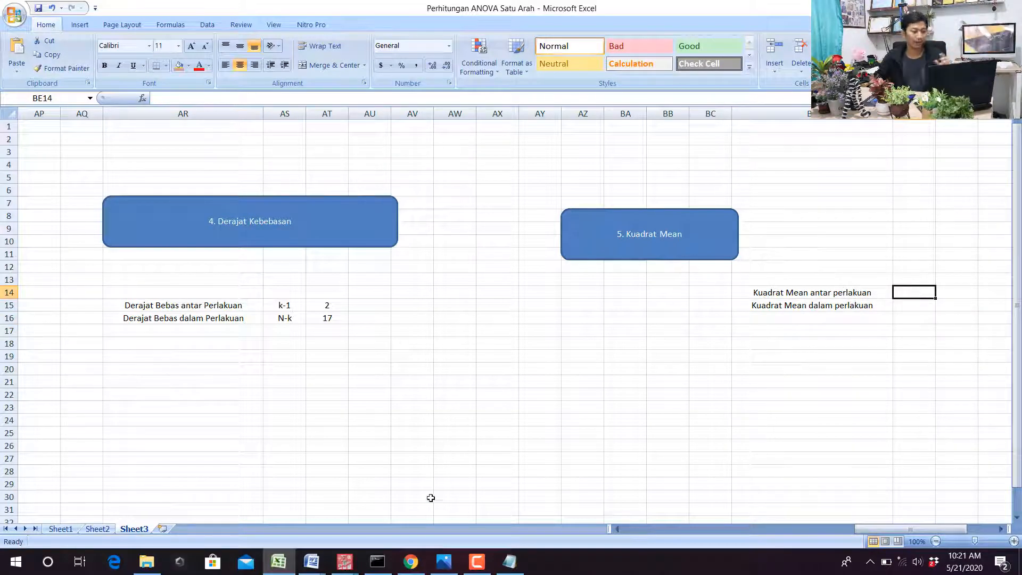
- Review the Kuadrat Mean formulas and the empty Kuadrat Mean cells in the Word document and return to the Excel workbook
click(311, 562)
click(285, 534)
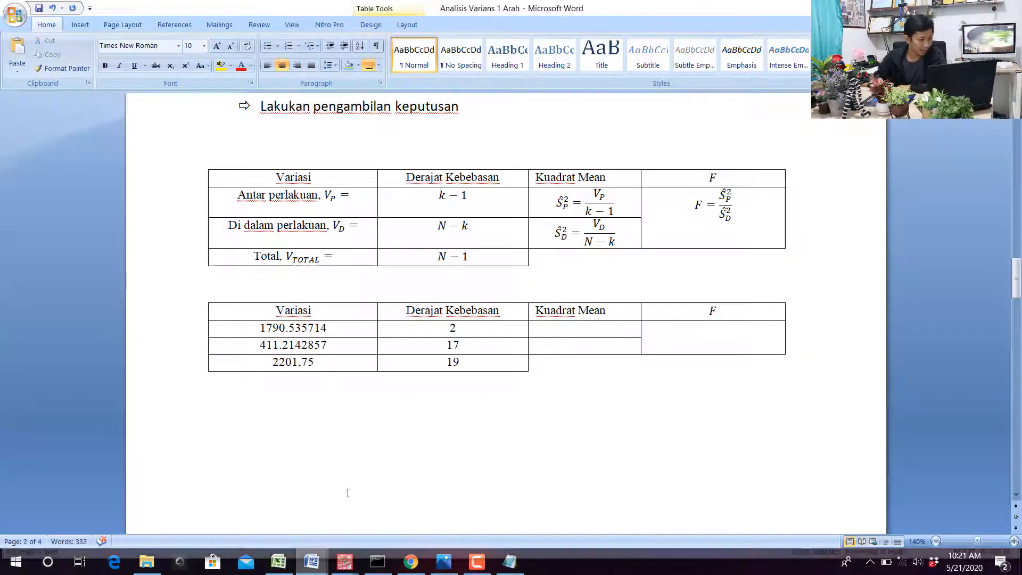
drag(571, 332, 574, 344)
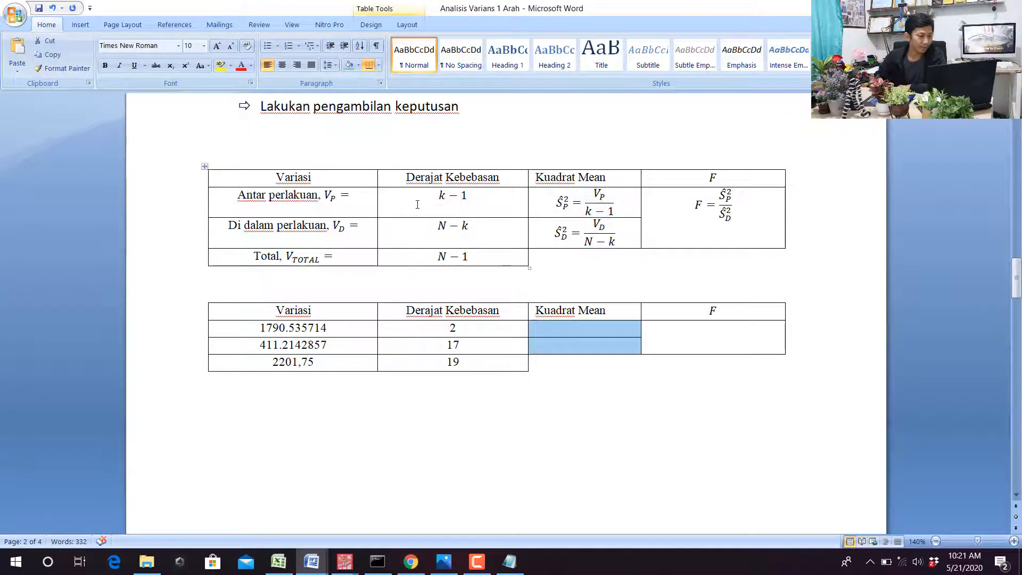
key(alt+Tab)
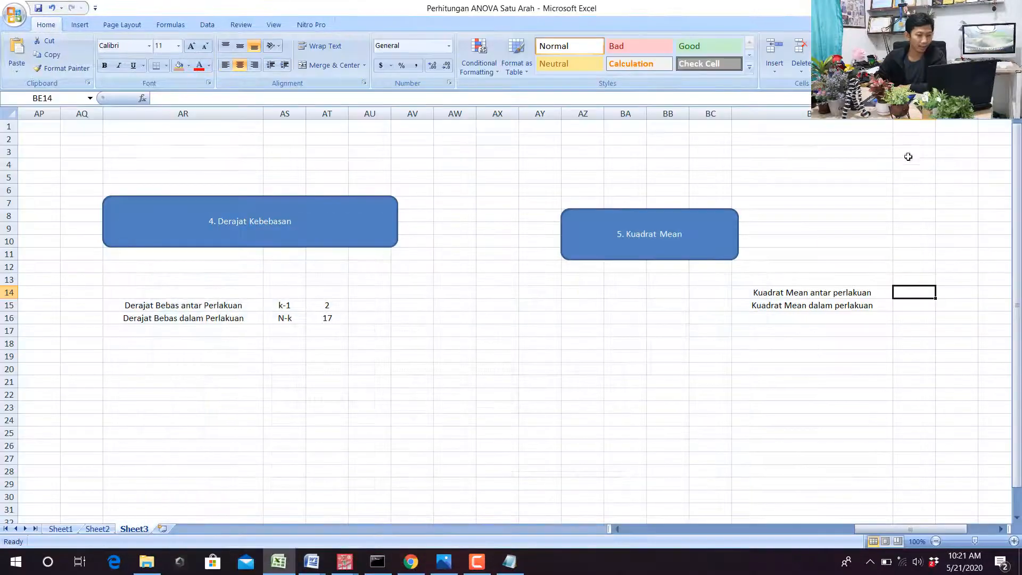
- Shade cell BE14 light red and calculate the Kuadrat Mean antar perlakuan in it with the formula =AC20/AT15
click(179, 65)
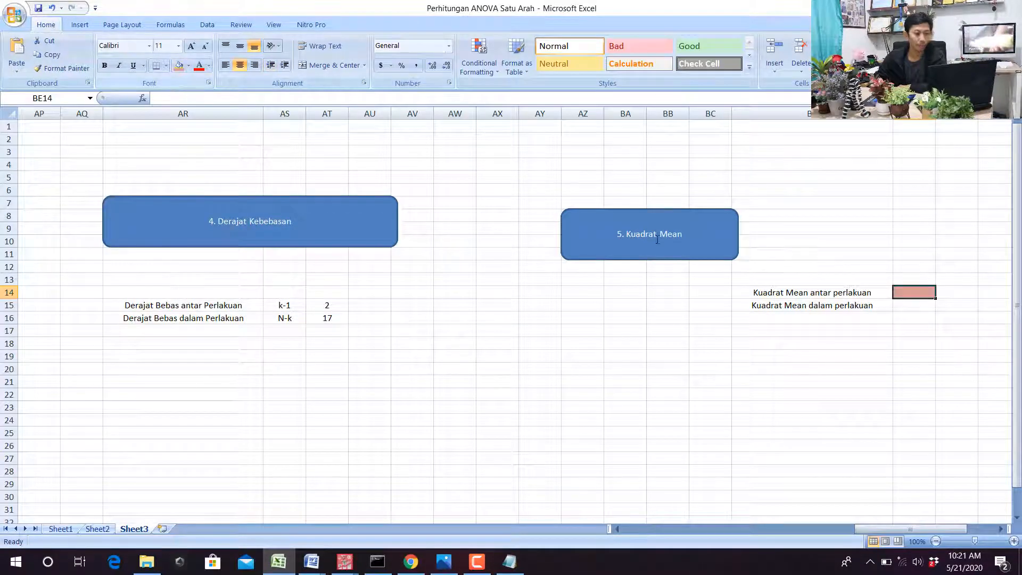
text(=)
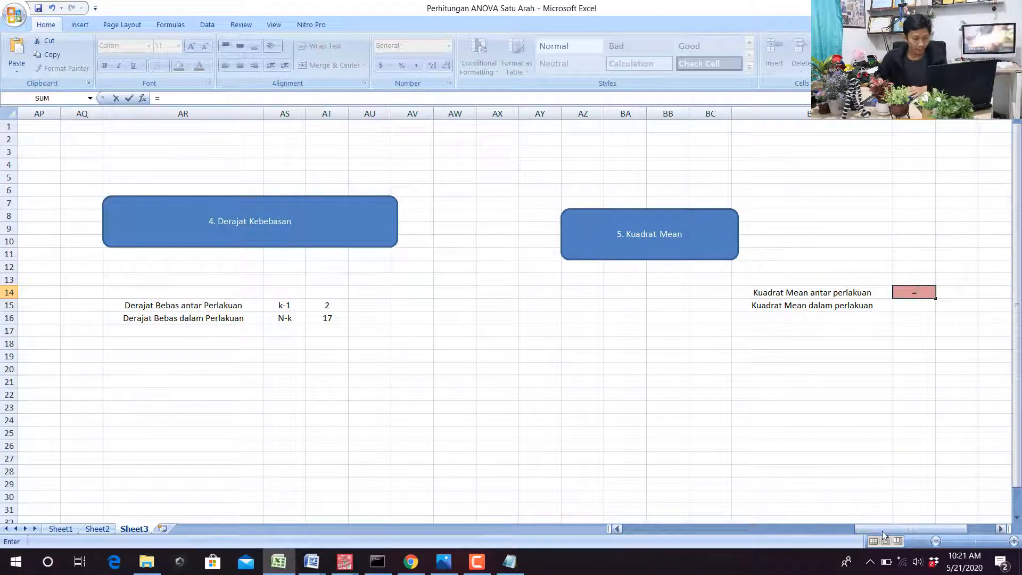
drag(881, 533, 769, 529)
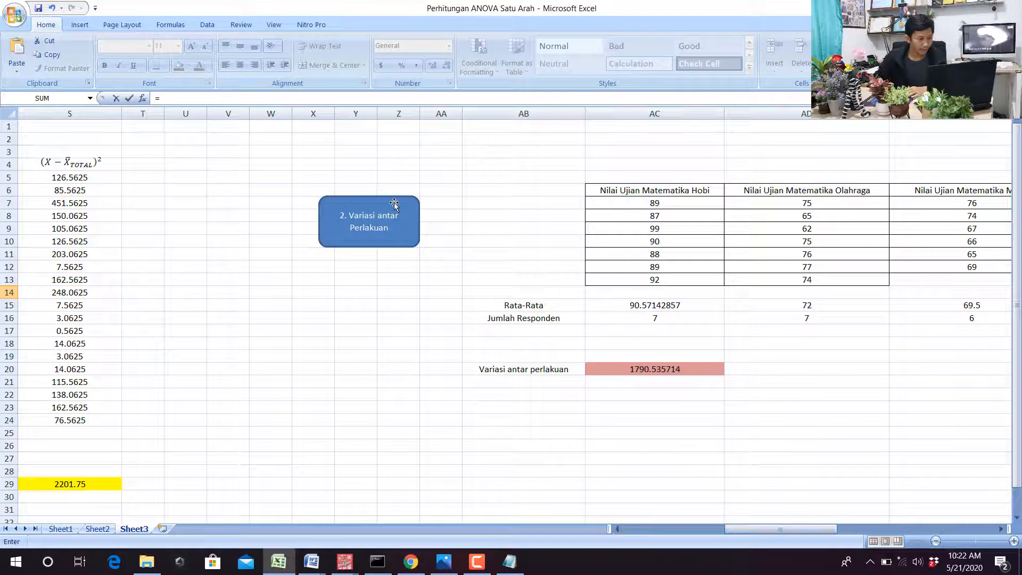
click(654, 371)
text(/)
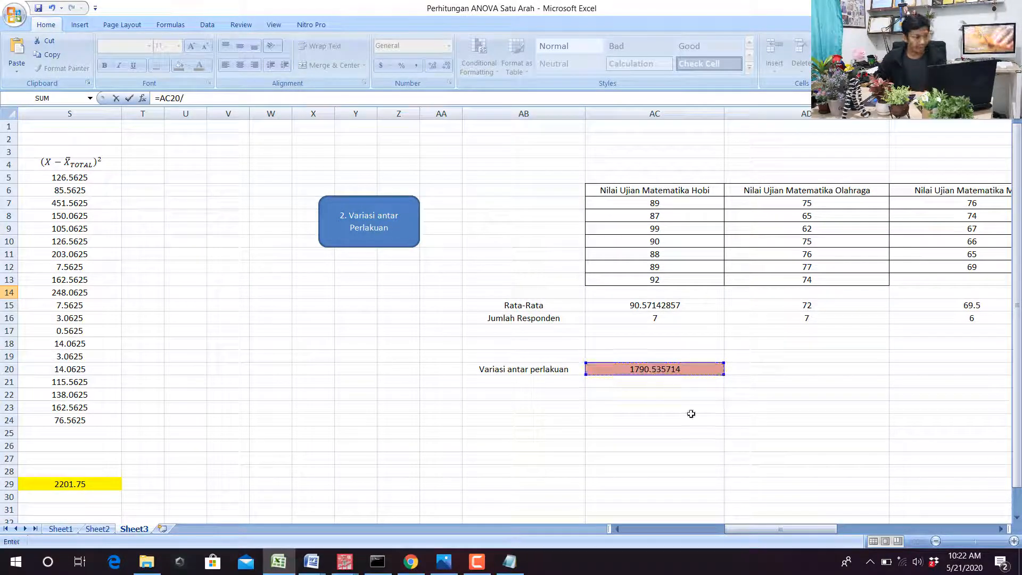
drag(760, 528, 839, 563)
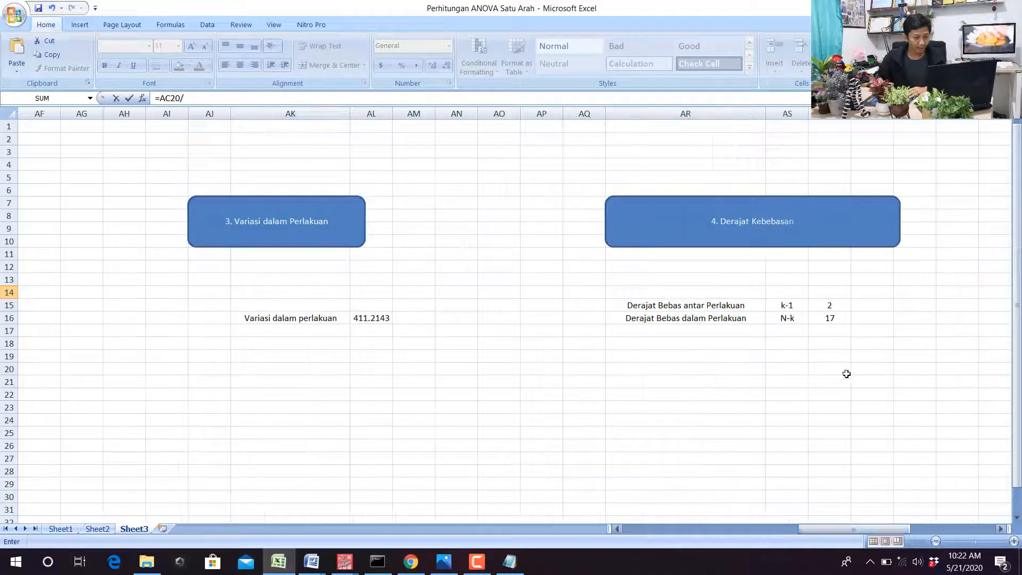
click(825, 305)
key(Return)
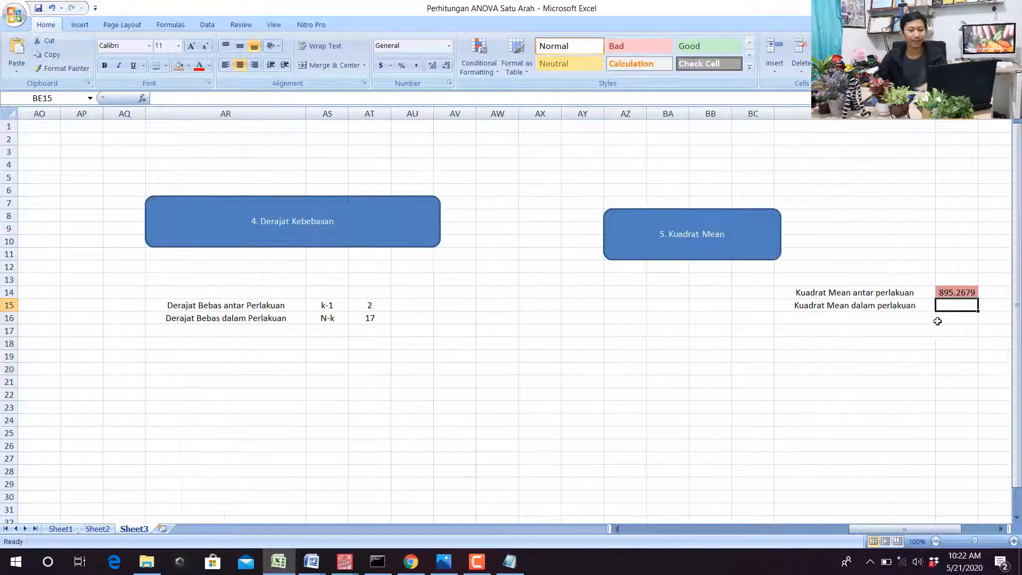
- Compare the Kuadrat Mean antar perlakuan in BE14 with the Between Groups Mean Square in the SPSS output and return to Excel
click(947, 293)
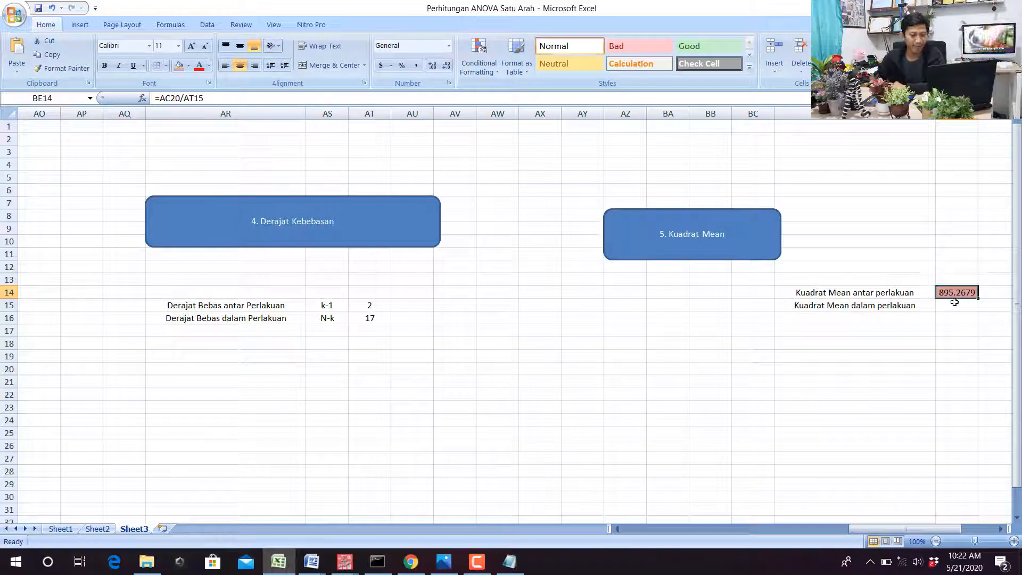
mouse_move(345, 556)
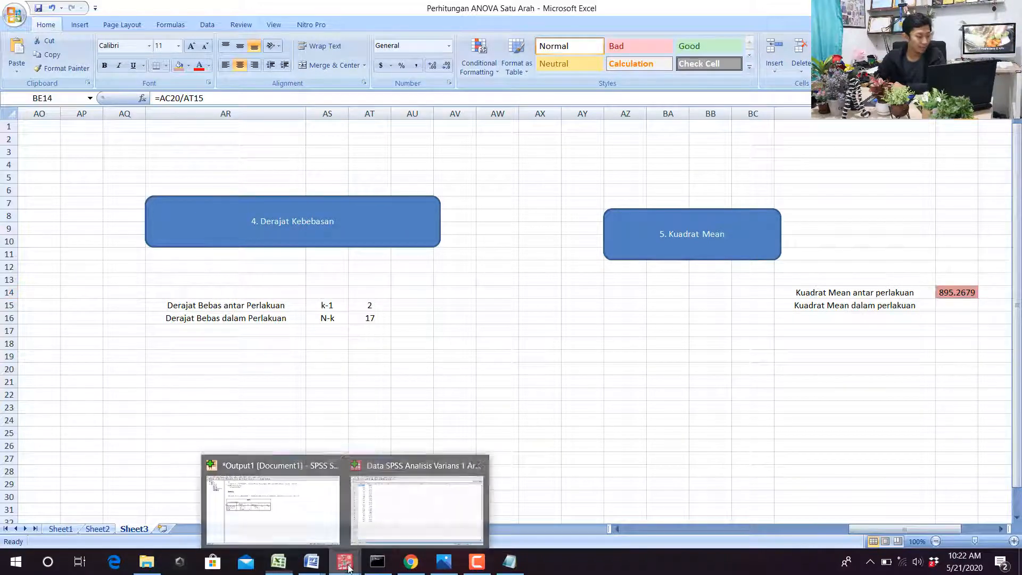
click(296, 497)
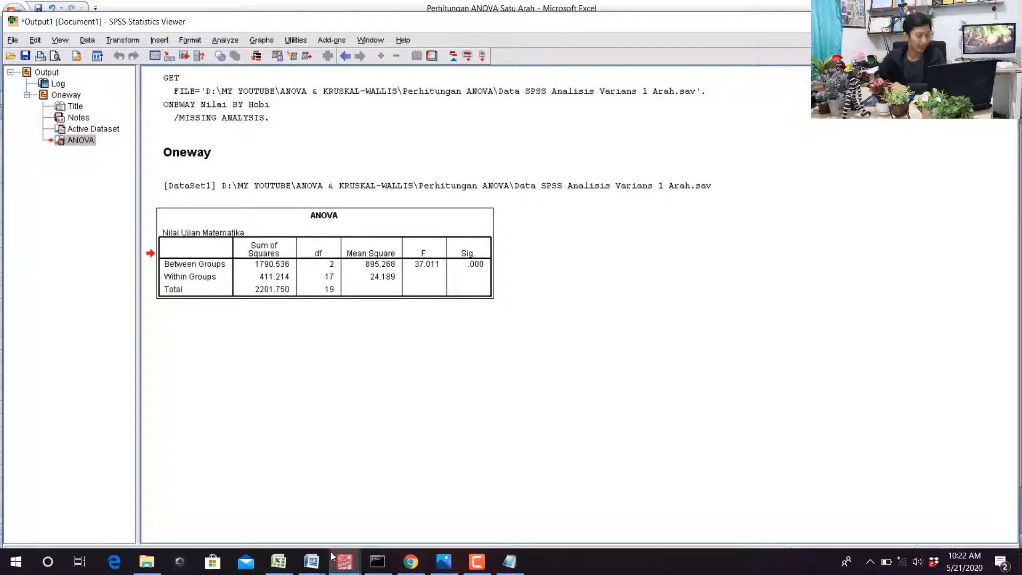
key(alt+Tab)
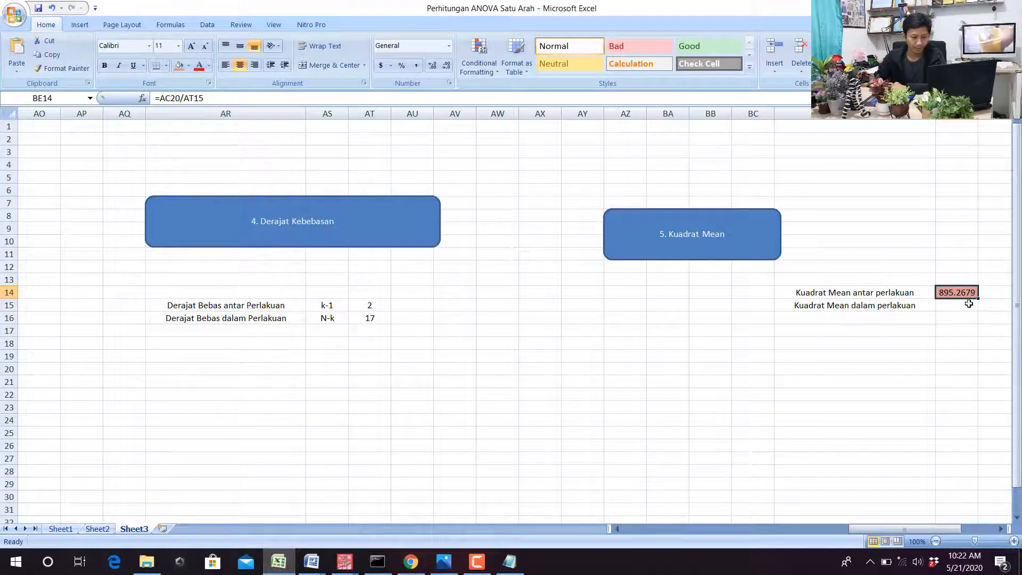
- Calculate the Kuadrat Mean dalam perlakuan in BE15 with the formula =AL16/AT16
click(968, 306)
text(=)
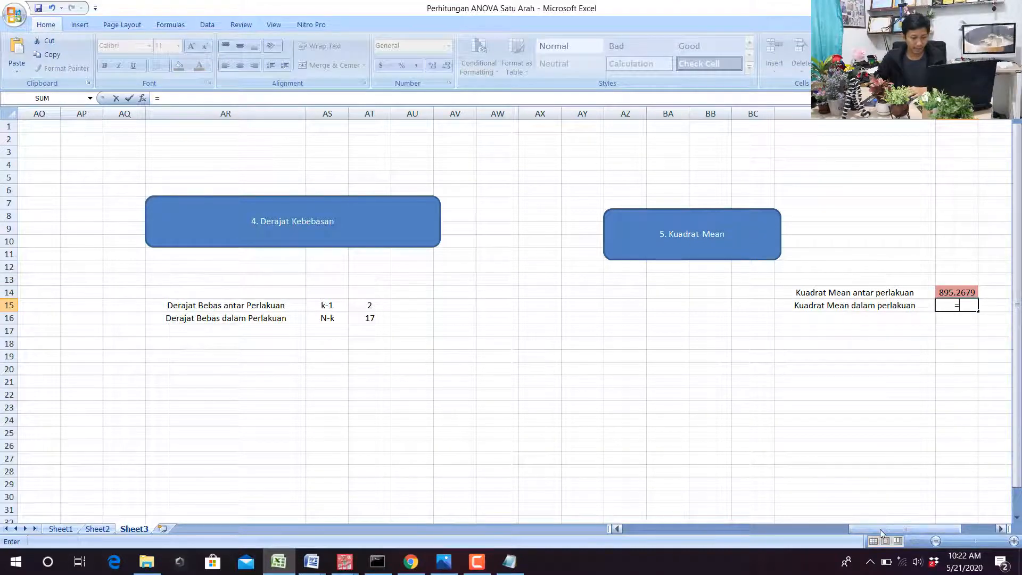
drag(880, 530, 821, 509)
click(702, 318)
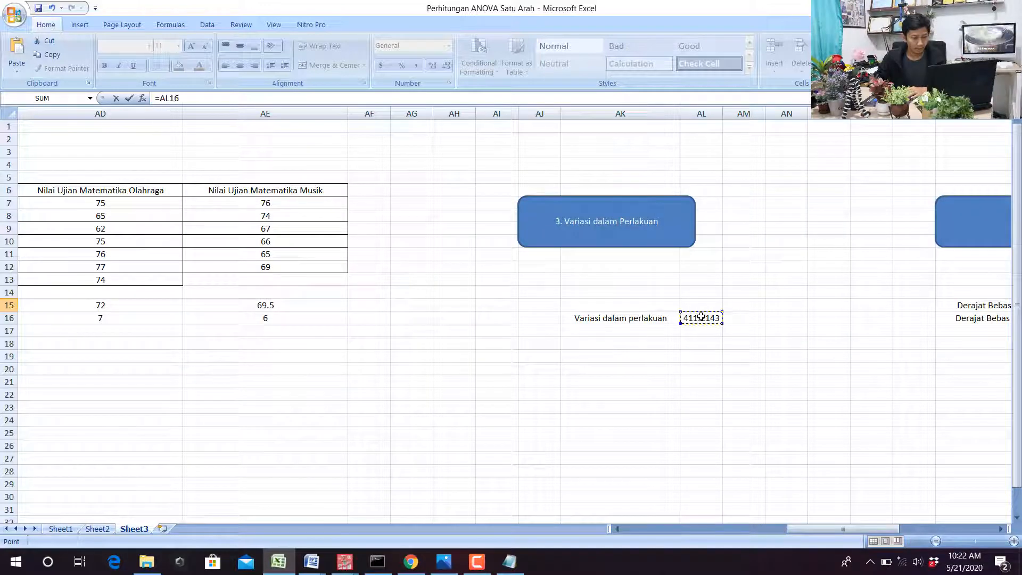
text(/)
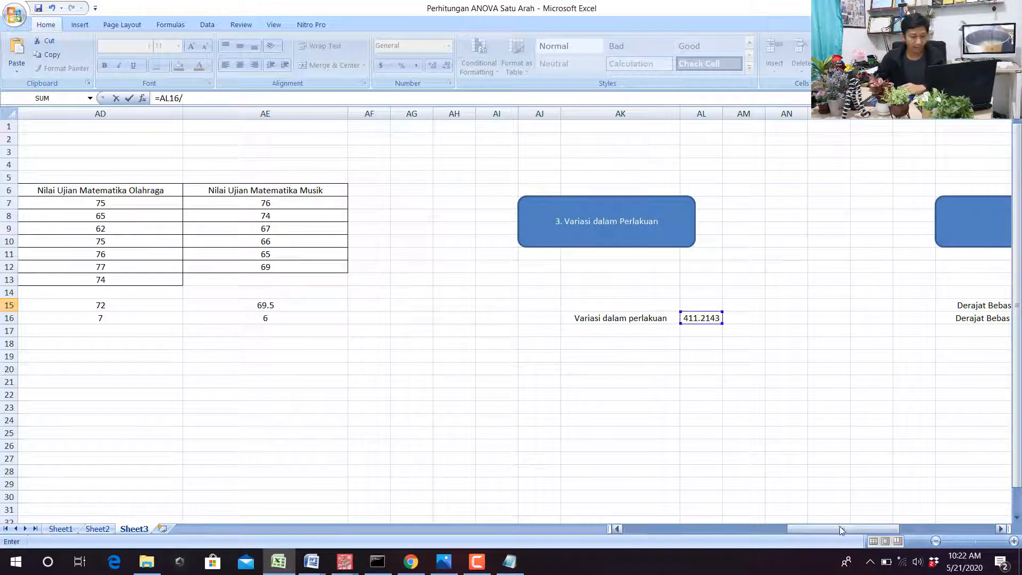
drag(844, 530, 866, 541)
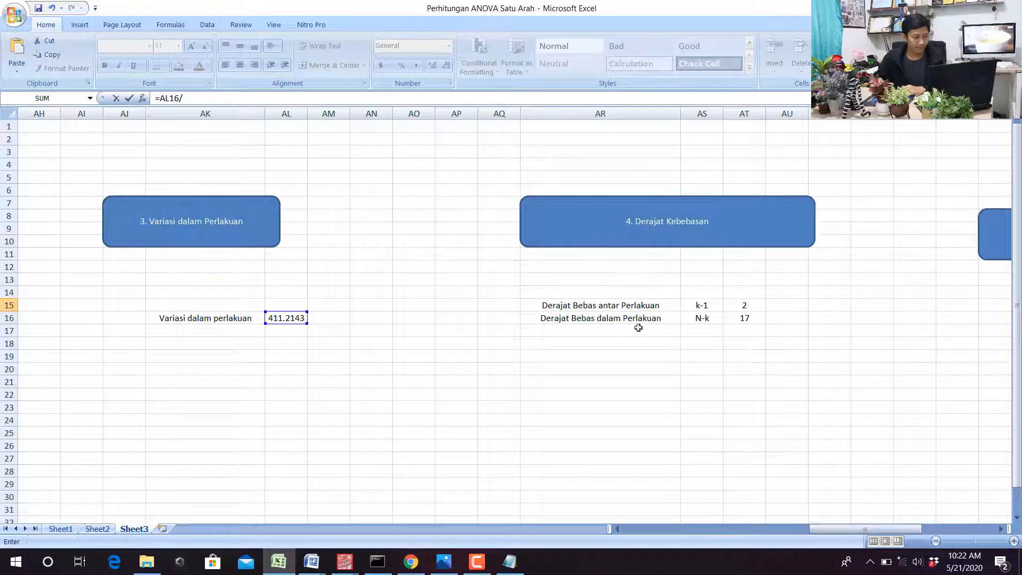
click(739, 321)
key(Return)
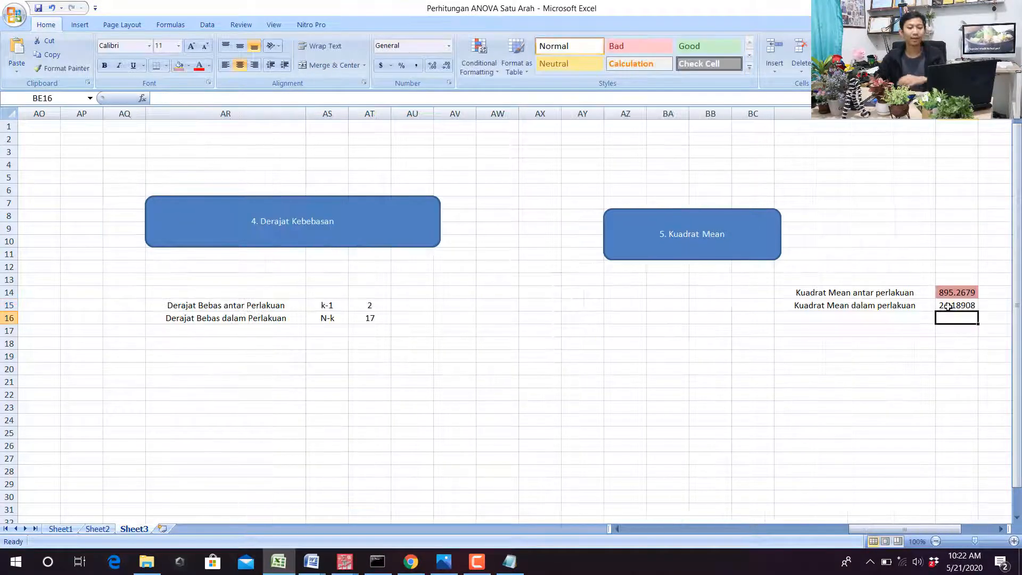
- Compare the Kuadrat Mean dalam perlakuan in BE15 with the Within Groups Mean Square in the SPSS output and return to Excel
click(961, 303)
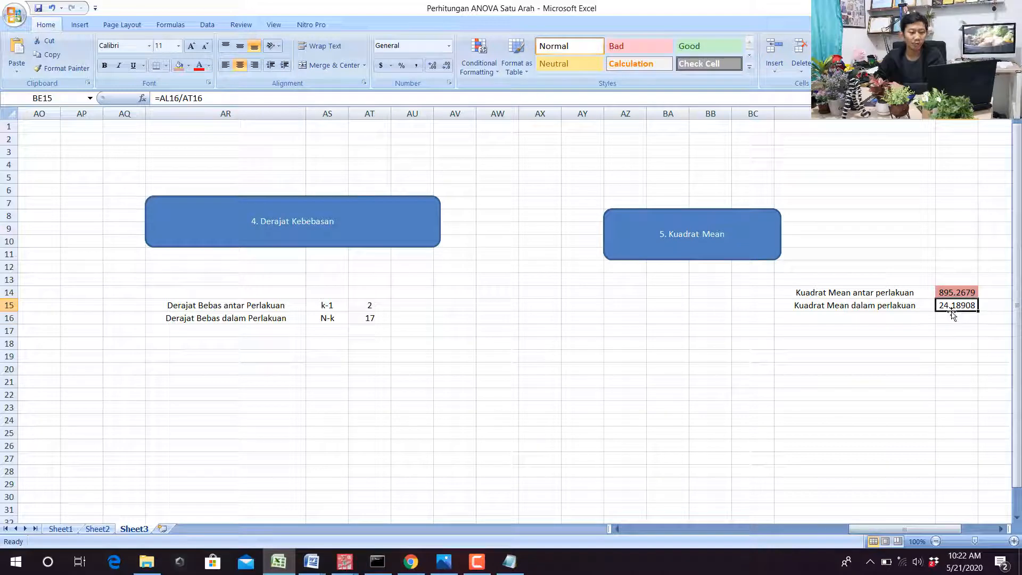
mouse_move(345, 562)
click(309, 528)
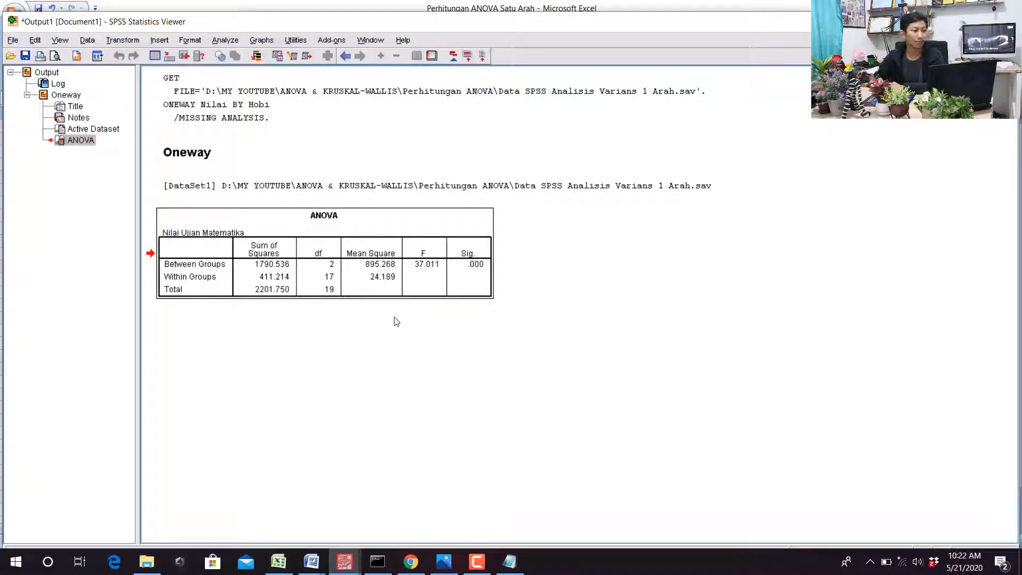
click(279, 562)
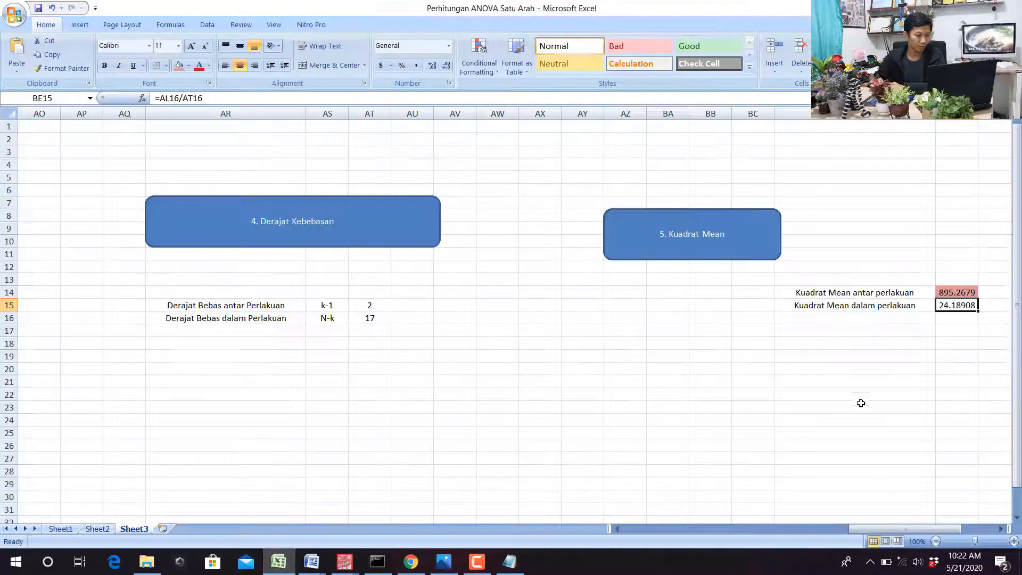
- Pass both Kuadrat Mean results from BE14:BE15 through Notepad as cut plain text and switch to the Analisis Varians 1 Arah document in Word
drag(956, 292, 957, 305)
key(ctrl+c)
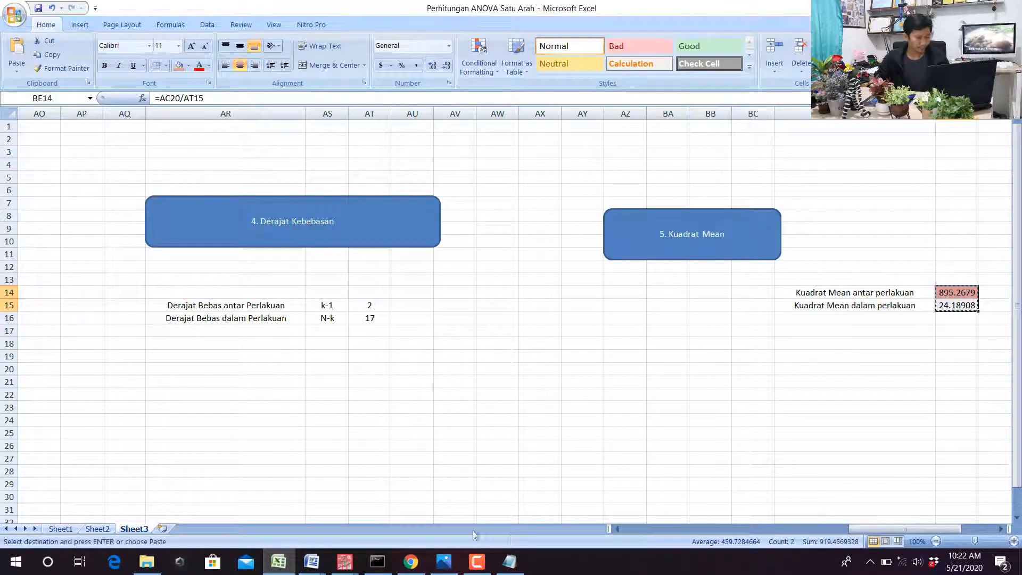
click(524, 555)
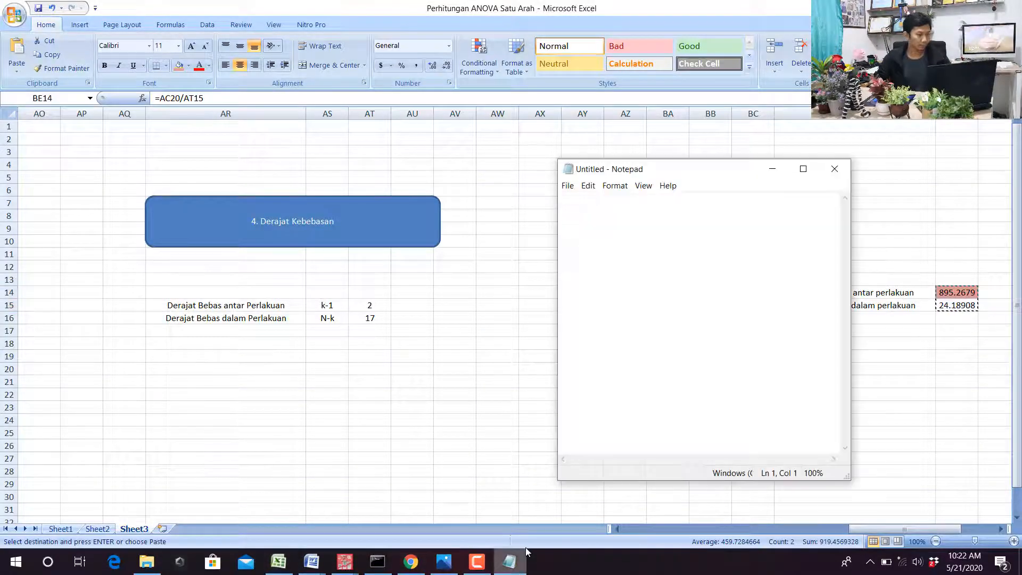
key(ctrl+v)
key(ctrl+a)
key(ctrl+x)
click(310, 560)
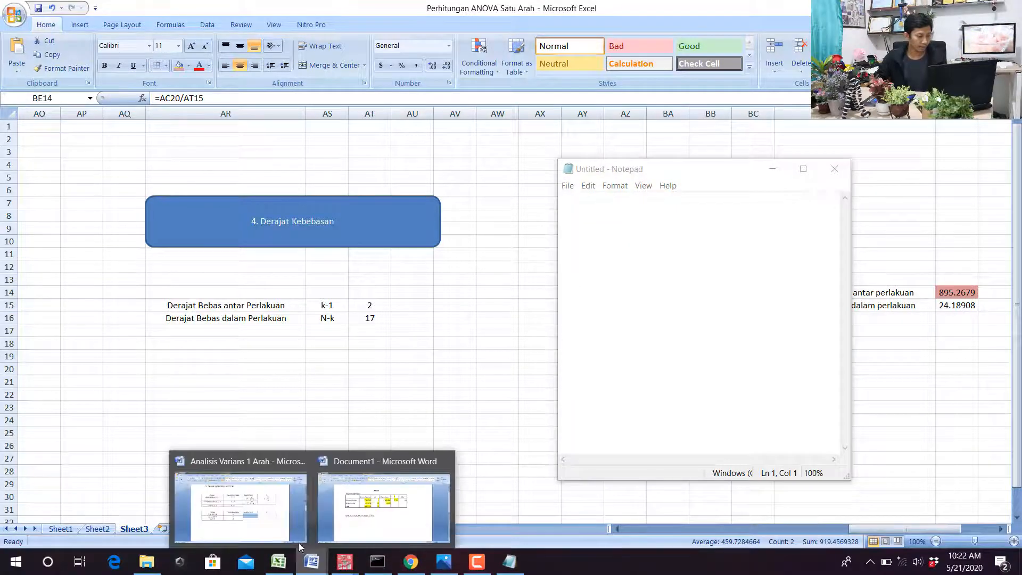
click(299, 542)
- Try to paste the two Kuadrat Mean values below the results table and undo the paste
click(490, 376)
key(ctrl+v)
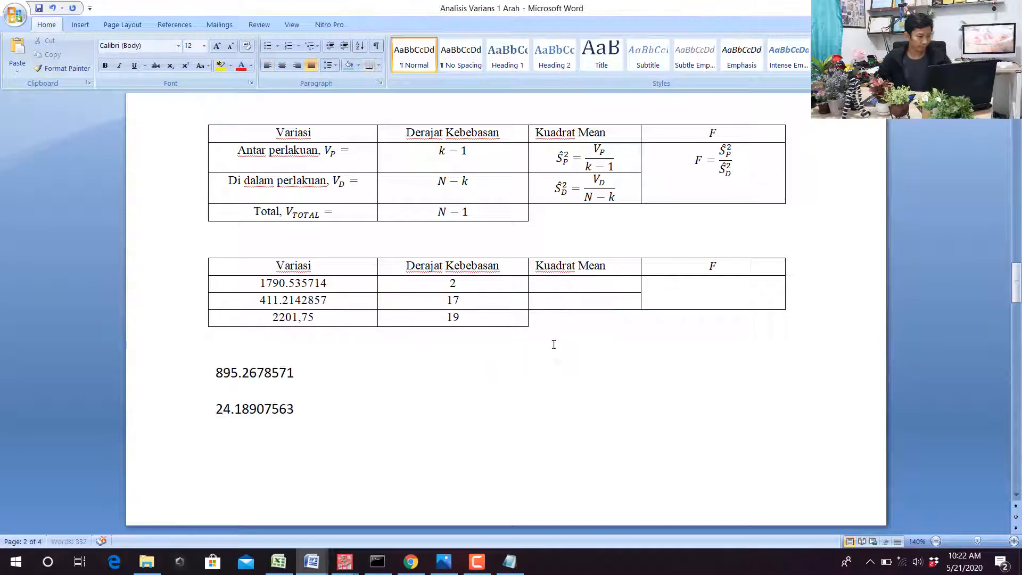
key(ctrl+Return)
scroll(399, 326, up, 3)
drag(299, 333, 256, 341)
key(ctrl+z)
key(ctrl+z)
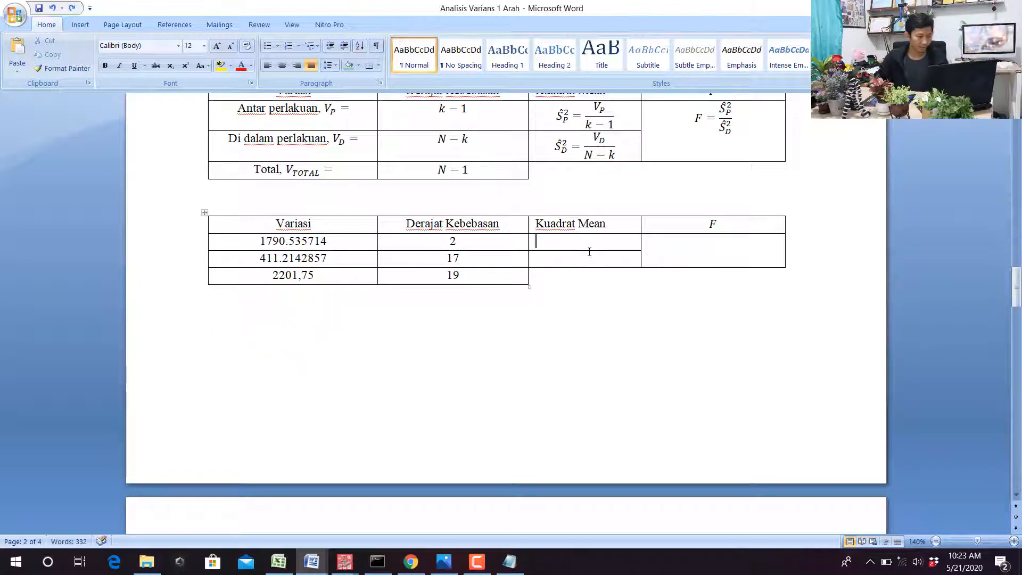
- Paste 895.2678571 and 24.18907563 into the two empty Kuadrat Mean cells of the results table
shift+click(589, 253)
key(ctrl+v)
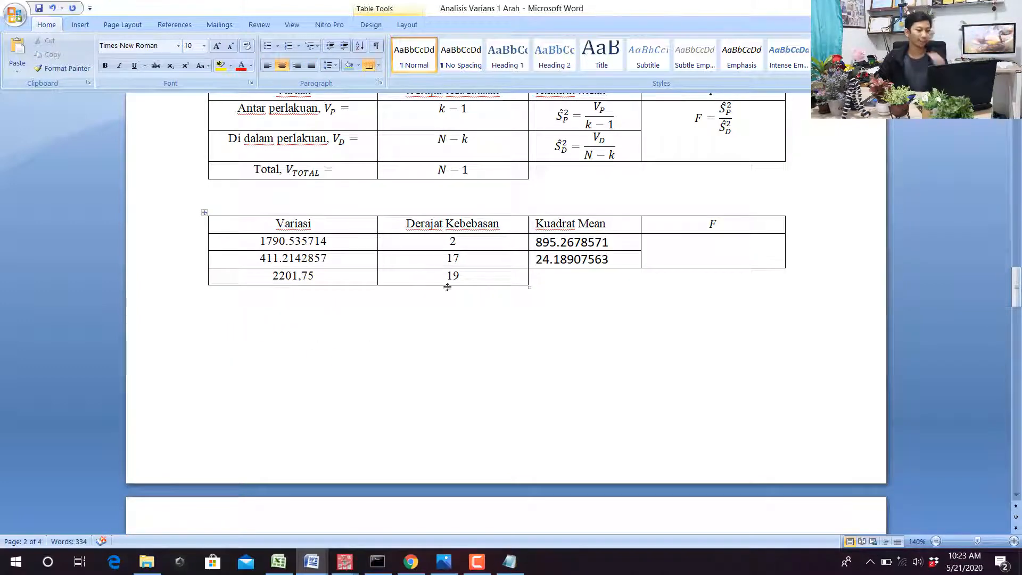
- Review the F formula and the two Kuadrat Mean values it uses in the Word tables and return to the Excel workbook
scroll(593, 331, up, 3)
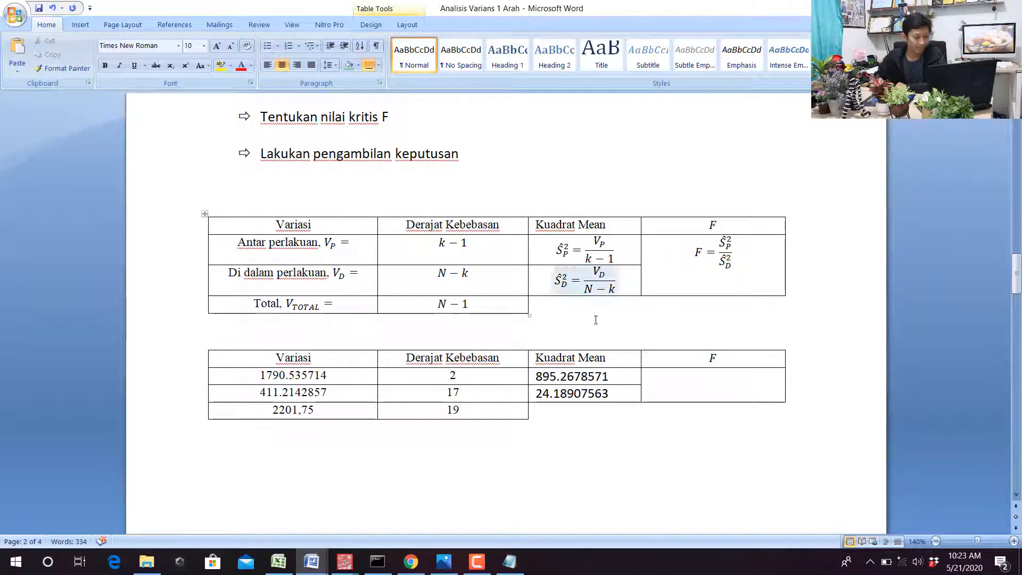
drag(585, 378, 542, 381)
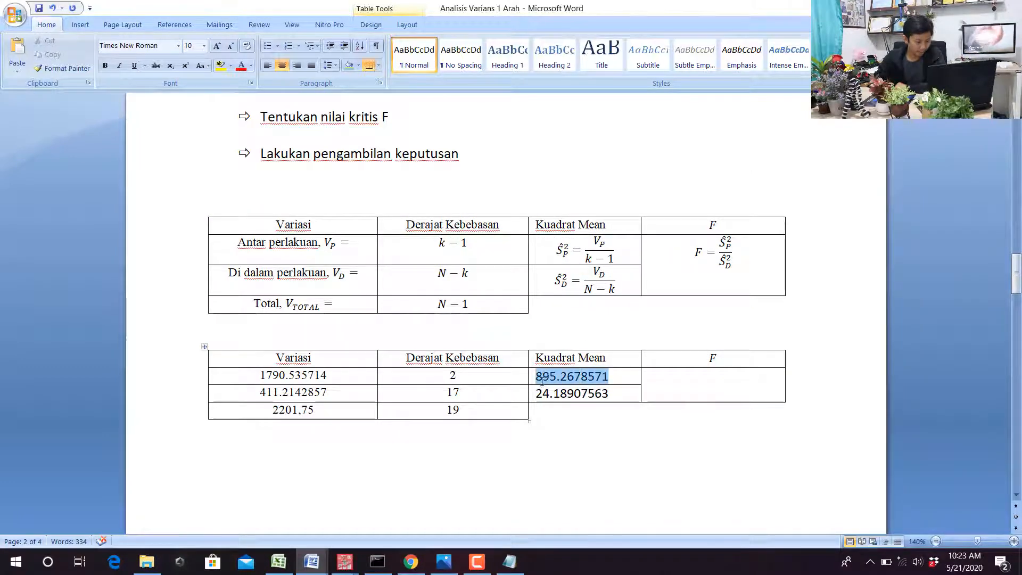
click(557, 394)
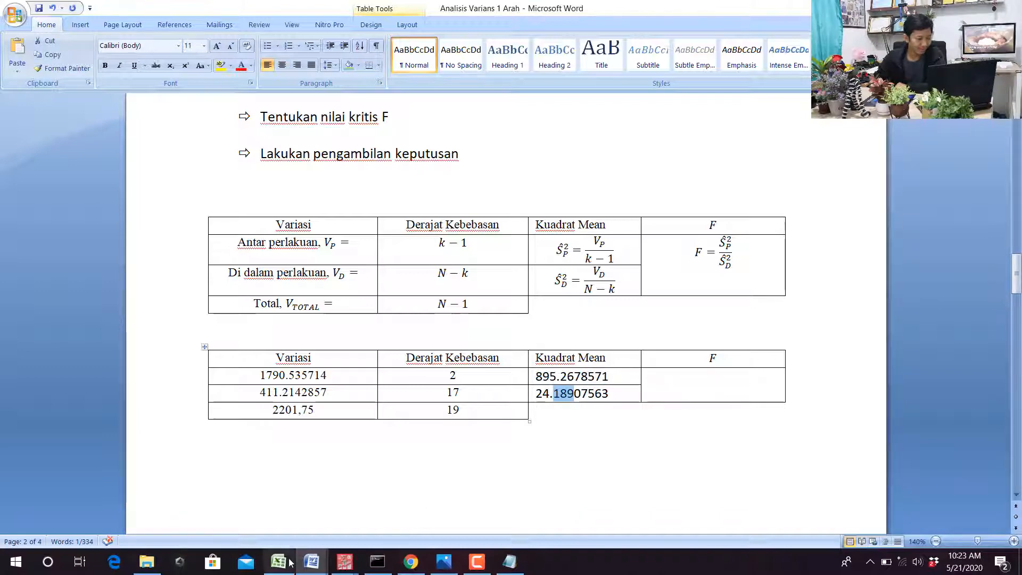
click(279, 562)
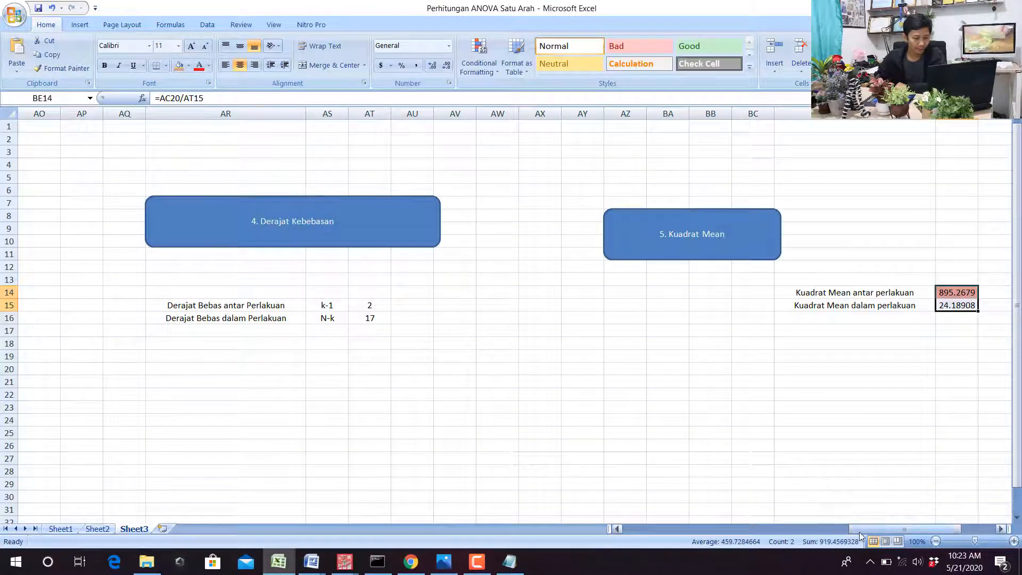
- Clear the existing F value from cell BK15 under the 6. Nilai Statistik F heading
drag(861, 531, 895, 530)
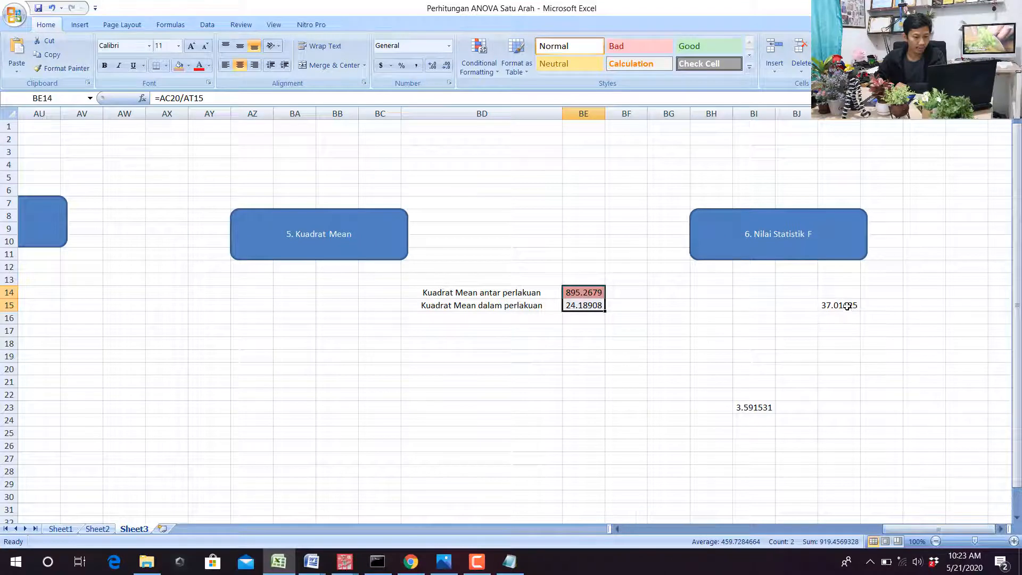
click(846, 306)
key(Delete)
click(834, 352)
- Calculate the F statistic in BK15 by dividing the two Kuadrat Mean values with =BE14/BE15
click(835, 308)
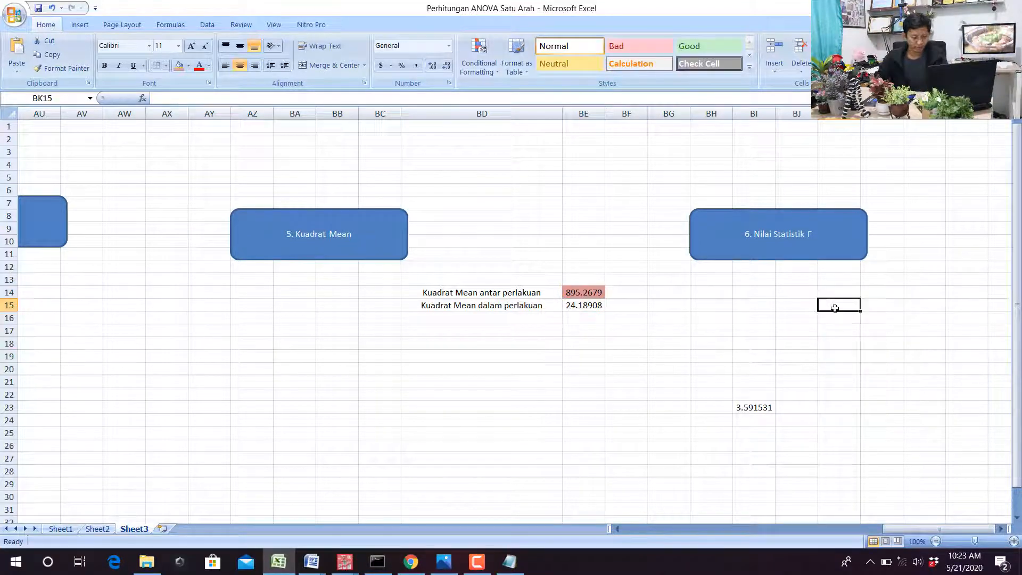
text(=)
click(588, 297)
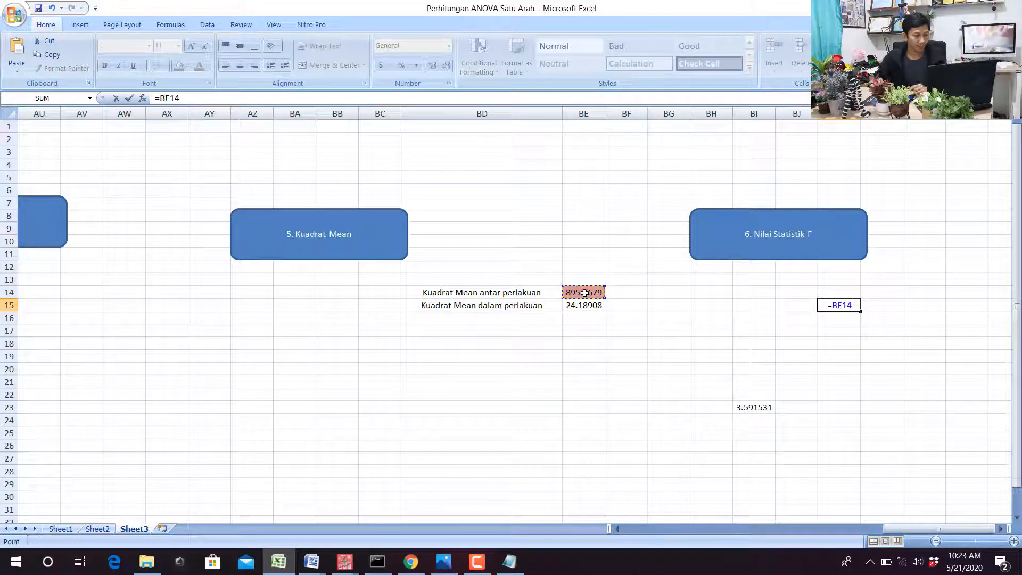
text(/)
click(579, 308)
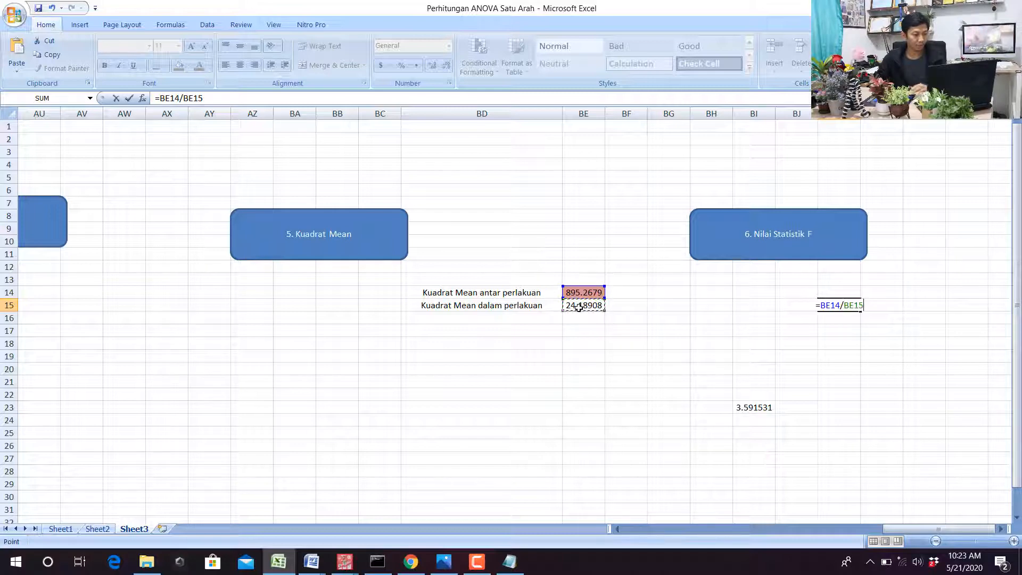
key(Return)
key(Up)
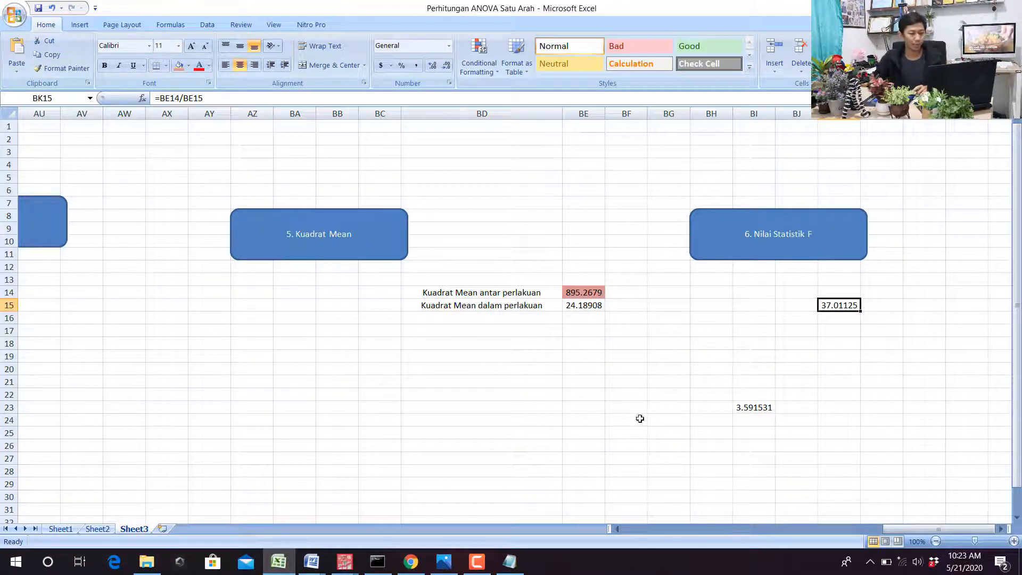
- Switch to the Analisis Varians 1 Arah document in Word and enter 37.011, centred, in the results table's empty F cell
click(311, 562)
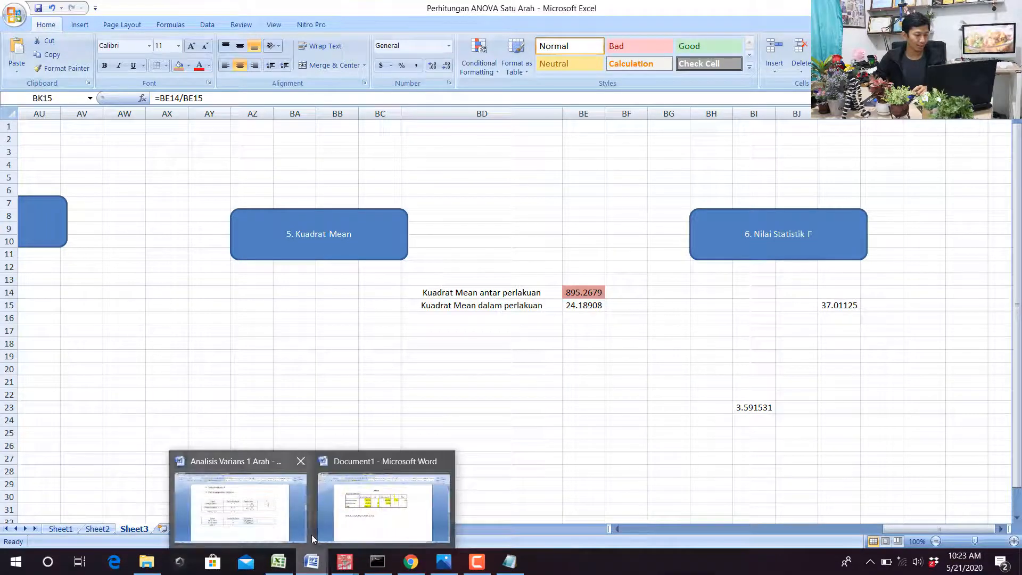
click(246, 521)
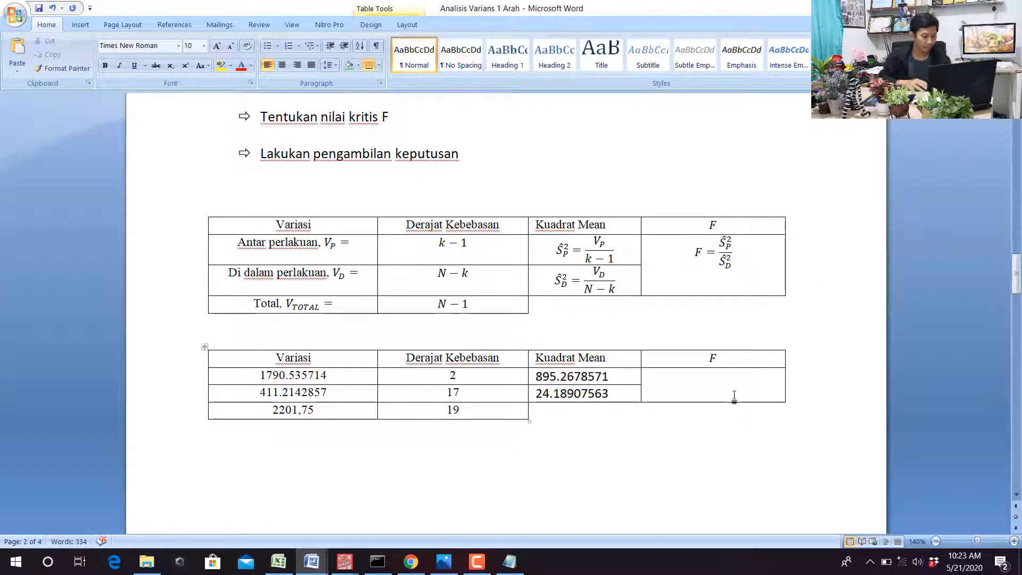
click(734, 396)
text(37.)
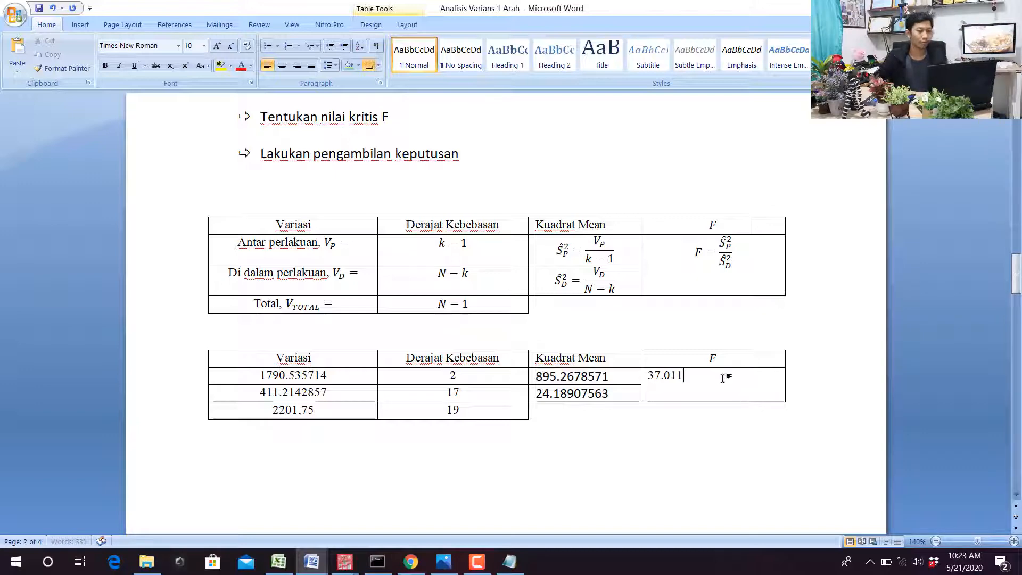
text(011)
click(282, 65)
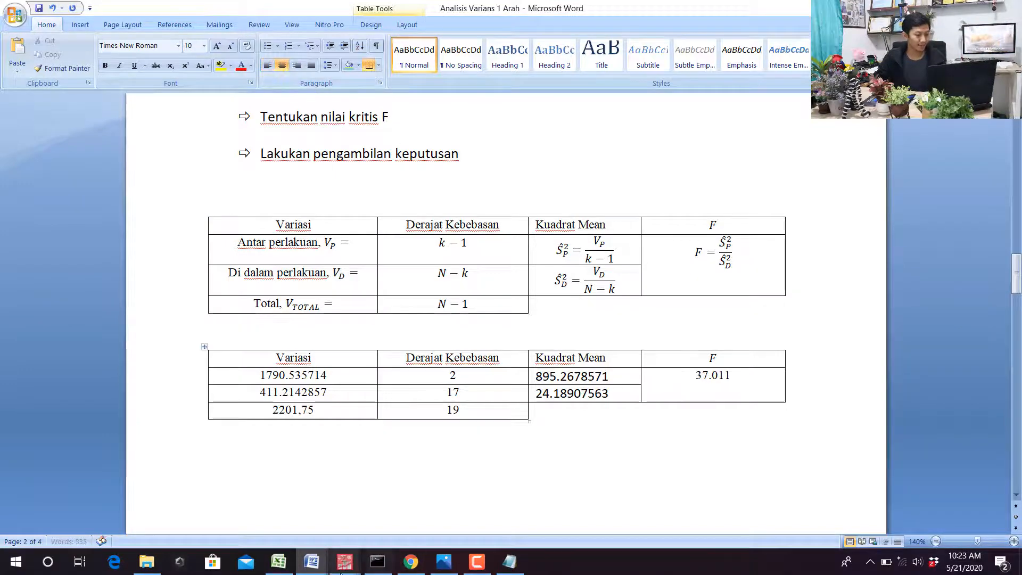
- Check the F value against the ANOVA table in the SPSS output and return to the Analisis Varians 1 Arah document in Word
mouse_move(341, 568)
click(303, 522)
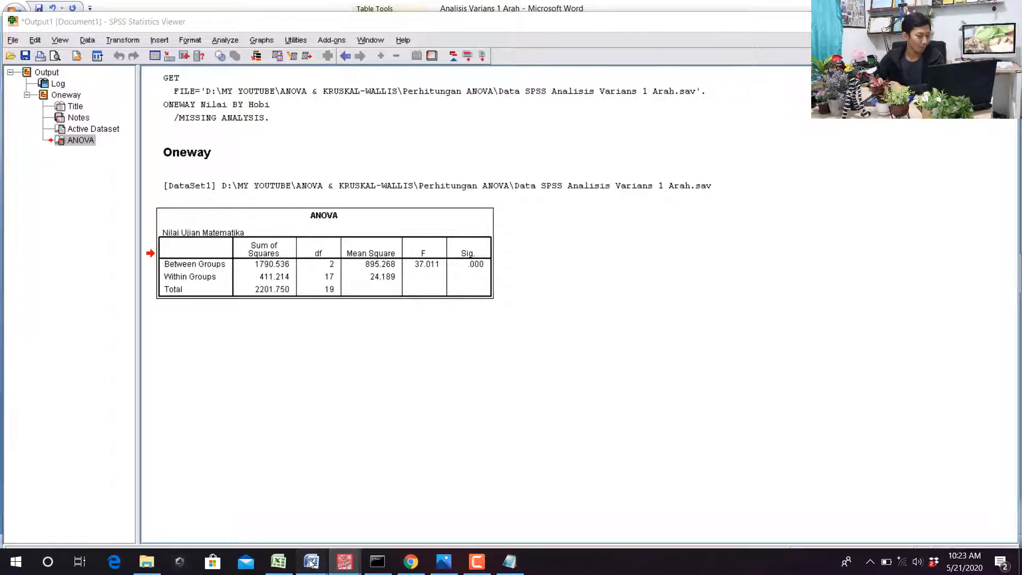
mouse_move(313, 560)
click(250, 516)
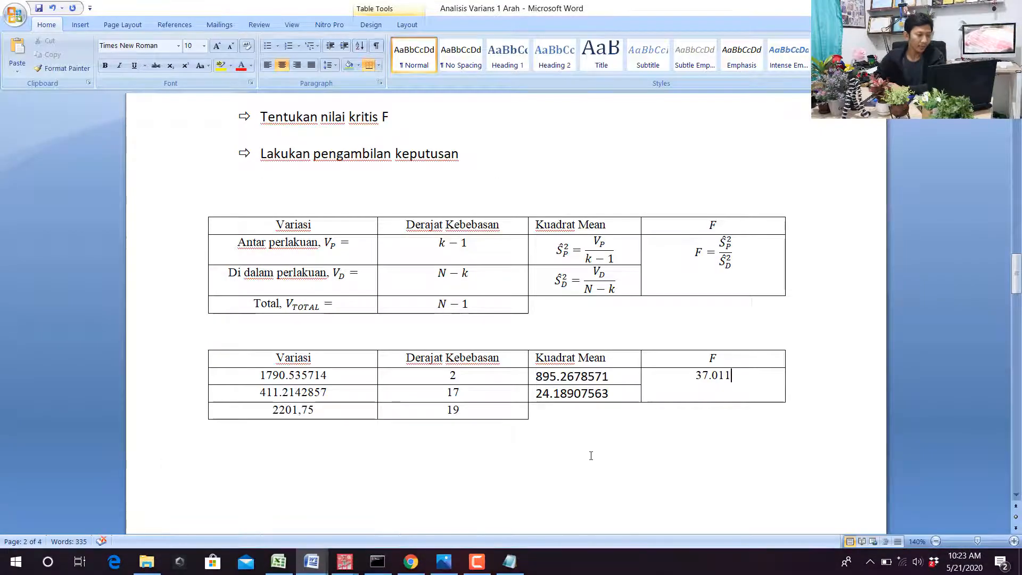
- Review the Tentukan nilai kritis F item, the critical F paragraph and the Derajat Kebebasan values in the results table
scroll(591, 457, up, 5)
scroll(541, 402, down, 2)
drag(411, 347, 306, 335)
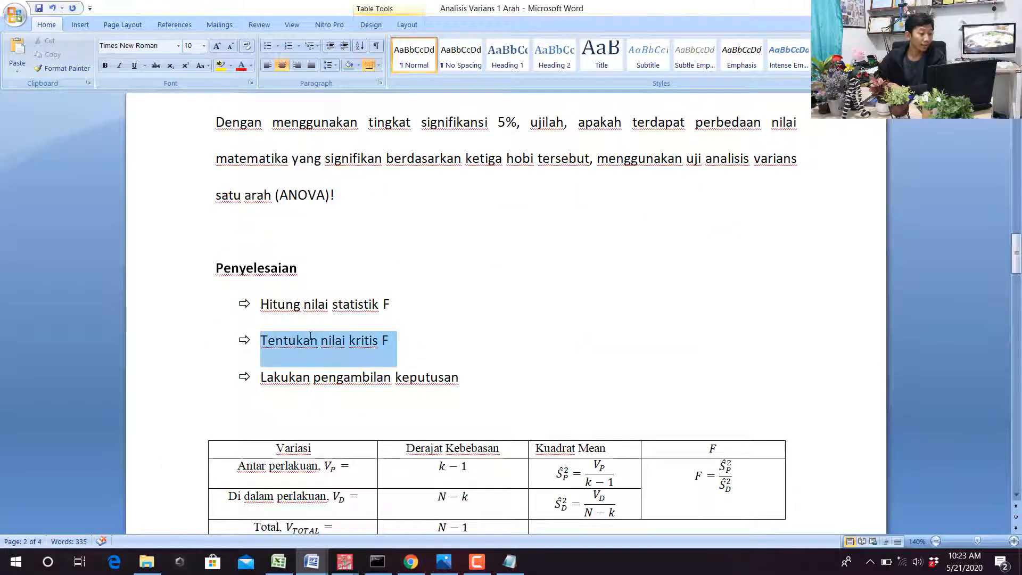
scroll(413, 383, down, 15)
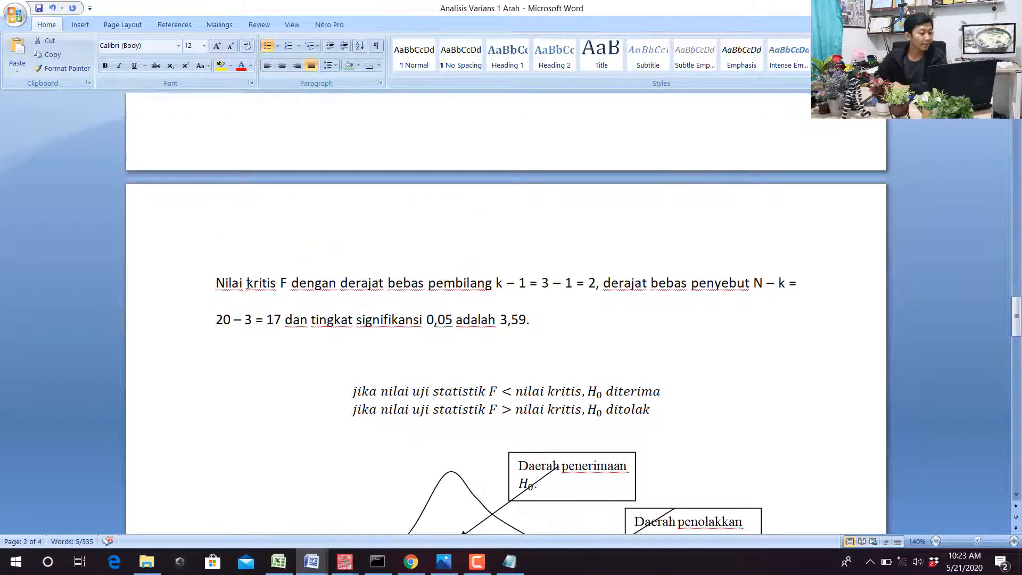
drag(248, 282, 597, 296)
scroll(541, 296, up, 5)
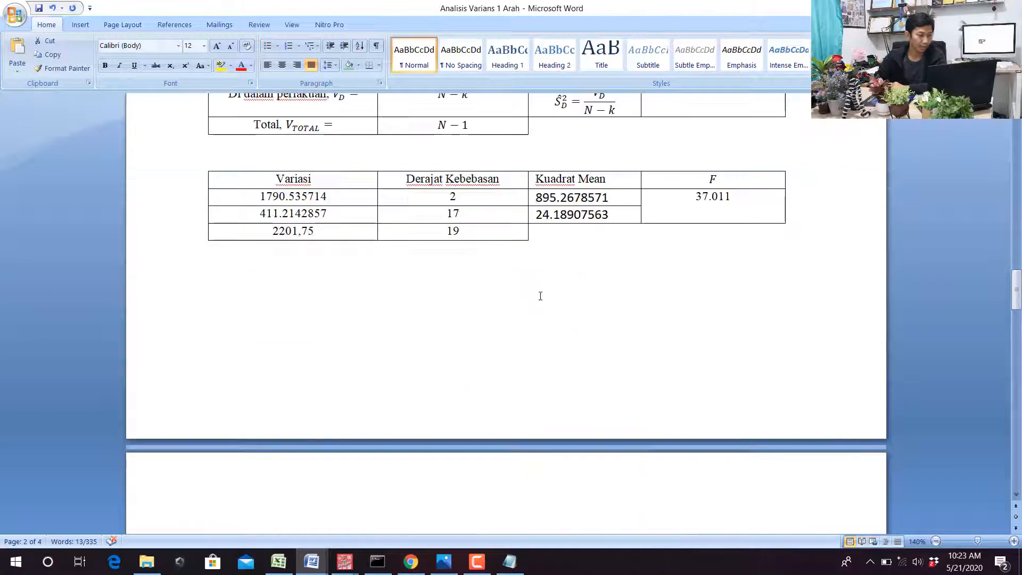
scroll(540, 296, up, 3)
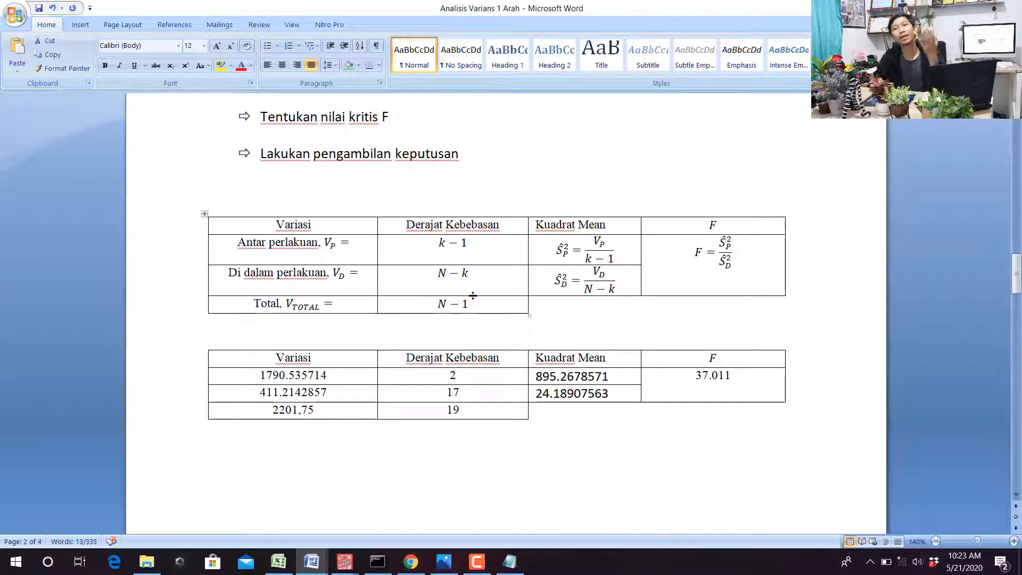
scroll(478, 300, down, 2)
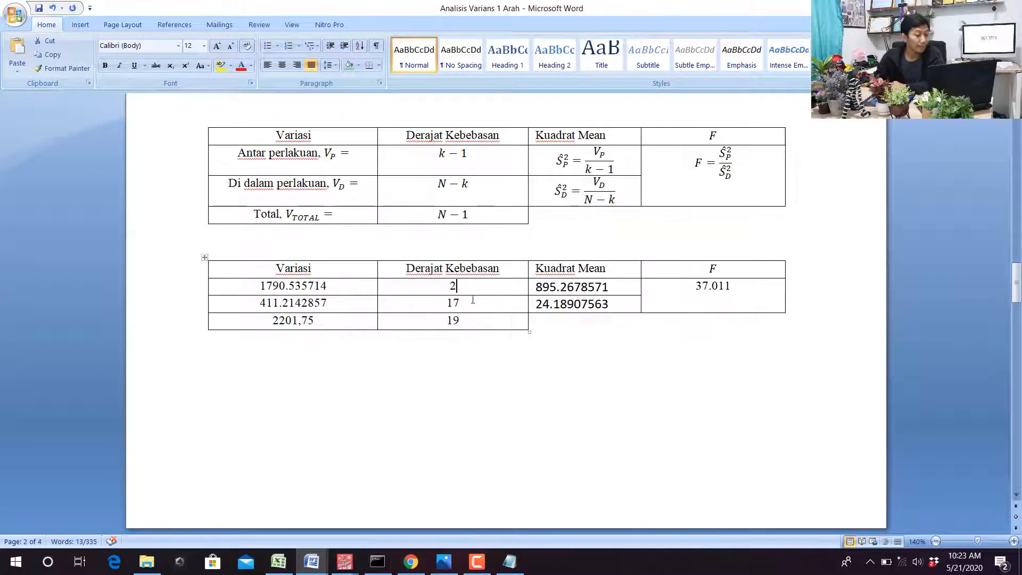
- Highlight the degrees of freedom 2 and 17 in yellow in the results table
drag(474, 301, 469, 286)
click(220, 65)
click(336, 213)
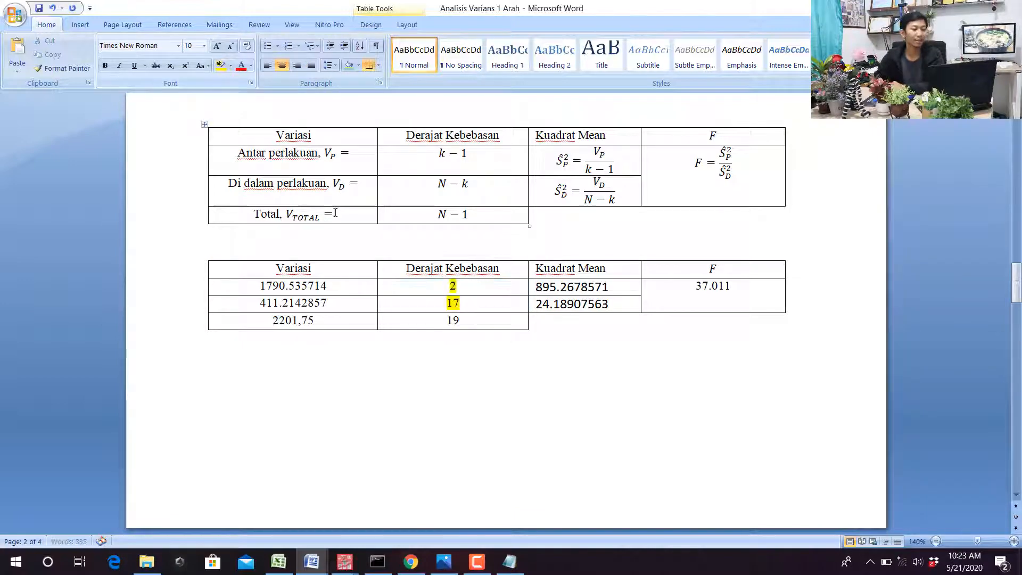
- Compare the highlighted degrees of freedom with those stated in the Nilai kritis F paragraph on the following page
click(461, 303)
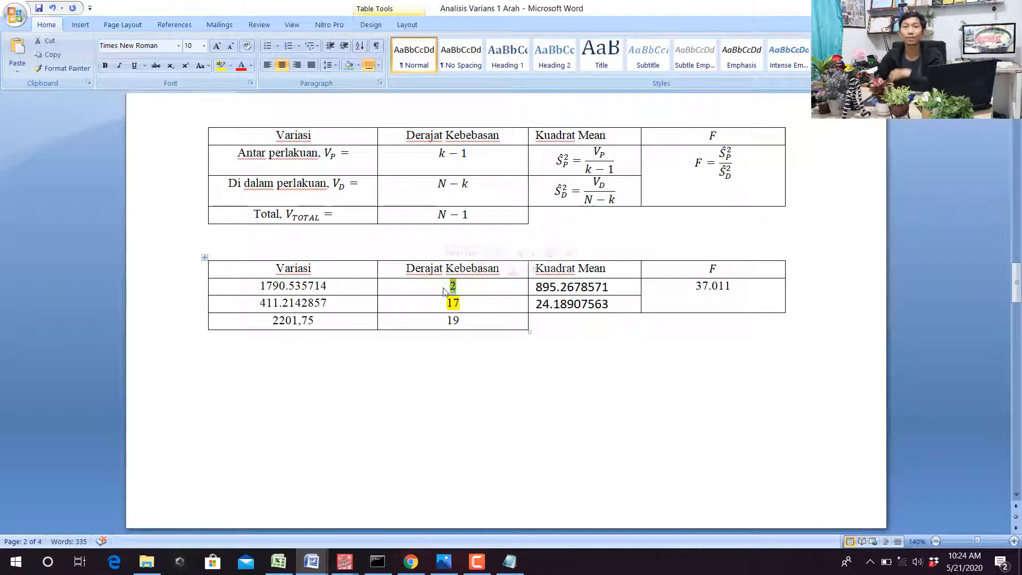
drag(446, 302, 461, 305)
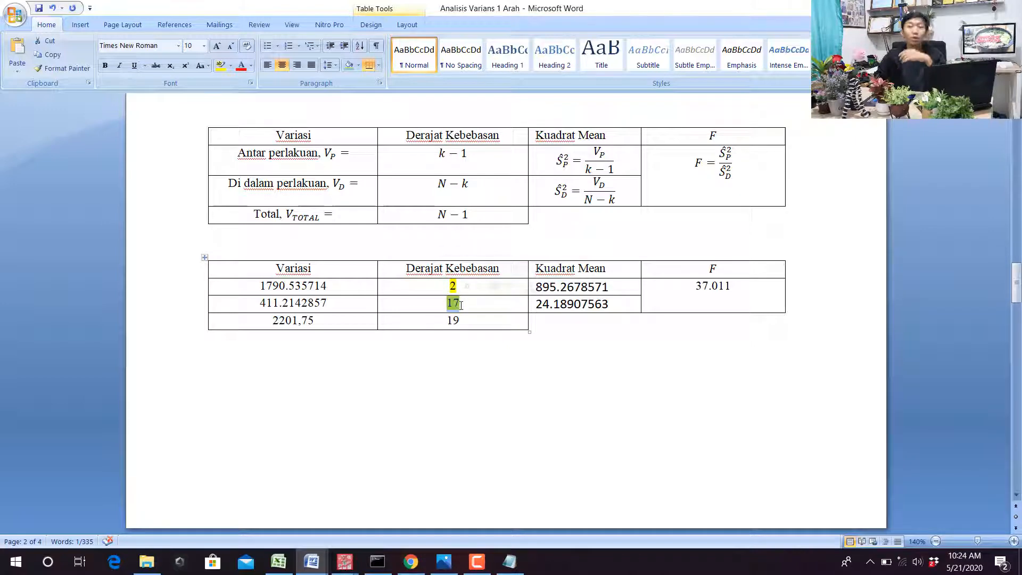
scroll(461, 304, down, 8)
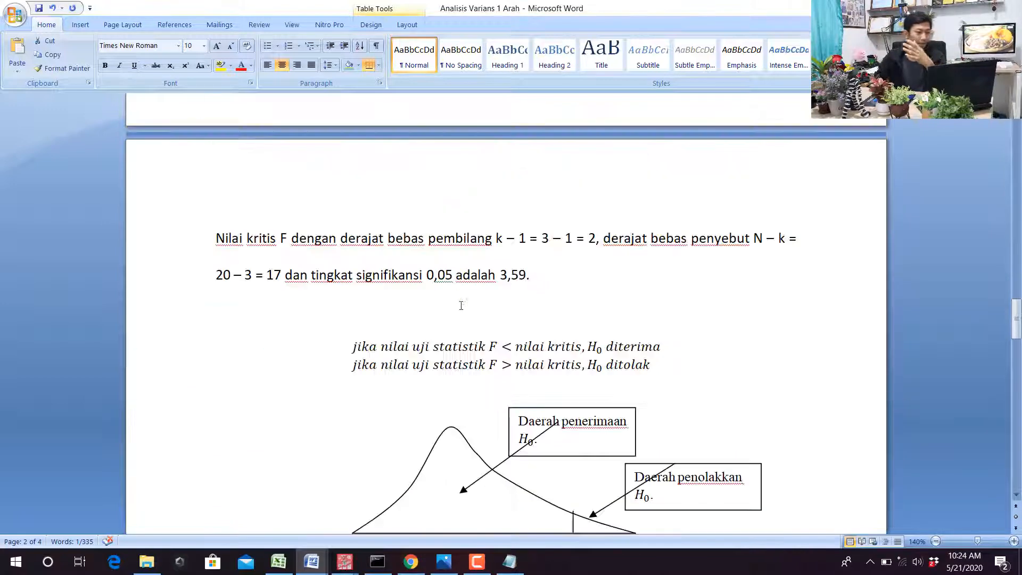